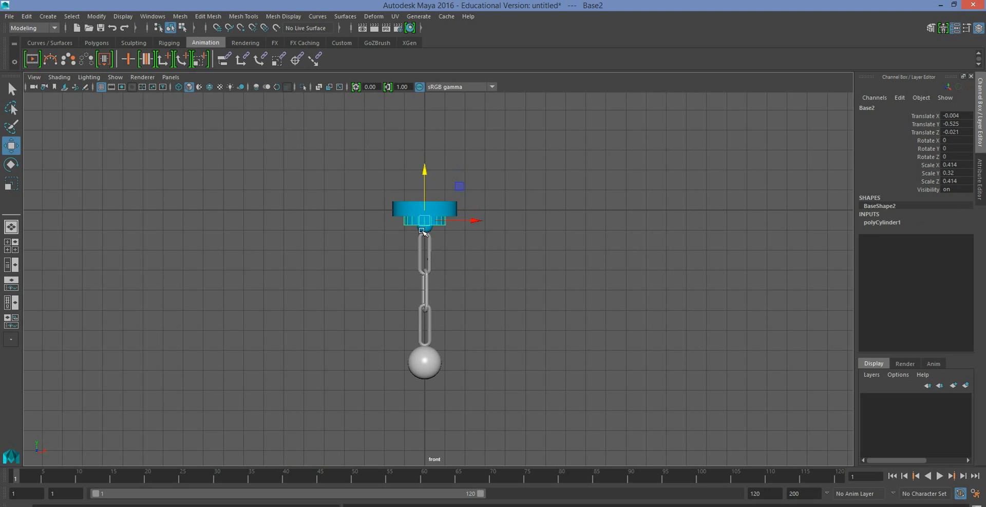
# Inspect the three chain links and the wrecking ball by selecting each one in the front view
pyautogui.click(422, 242)
pyautogui.click(424, 289)
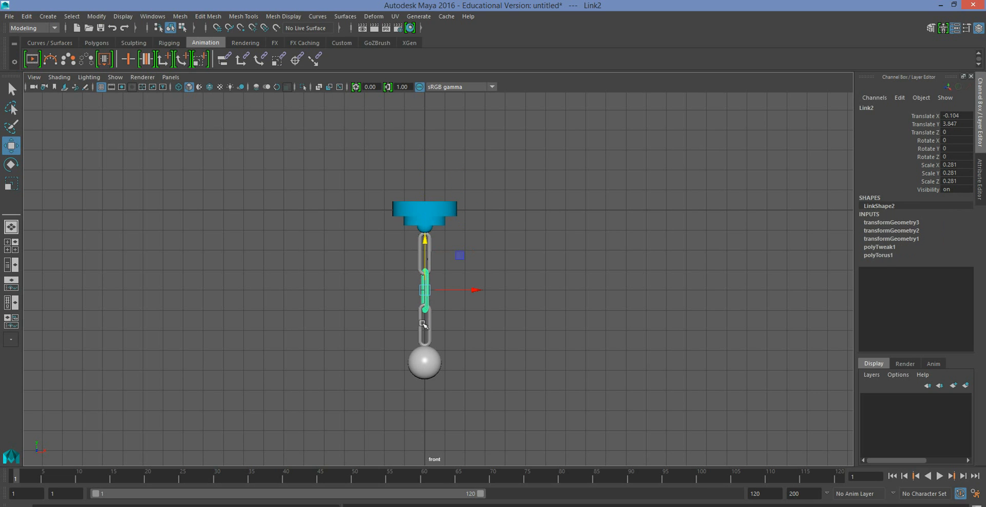
pyautogui.click(419, 326)
pyautogui.click(422, 366)
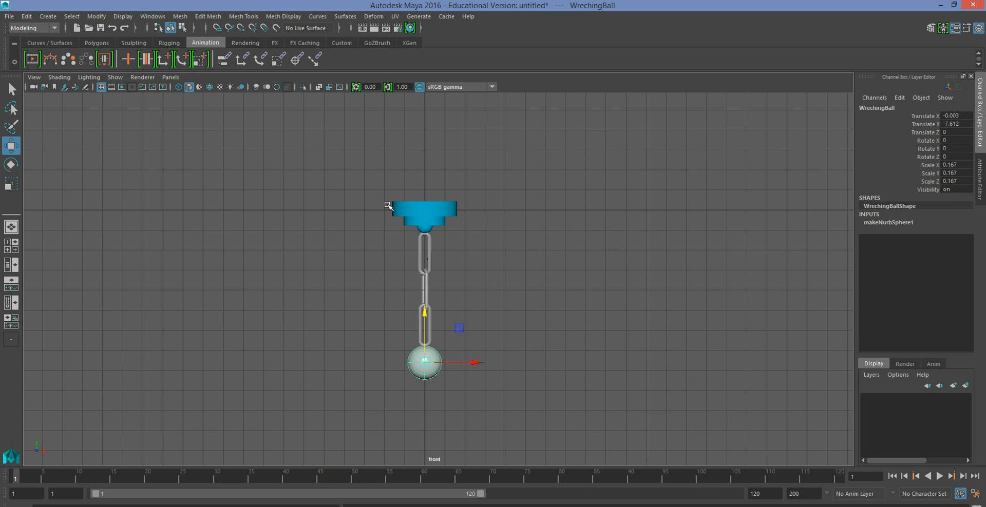
pyautogui.scroll(4, 452, 214)
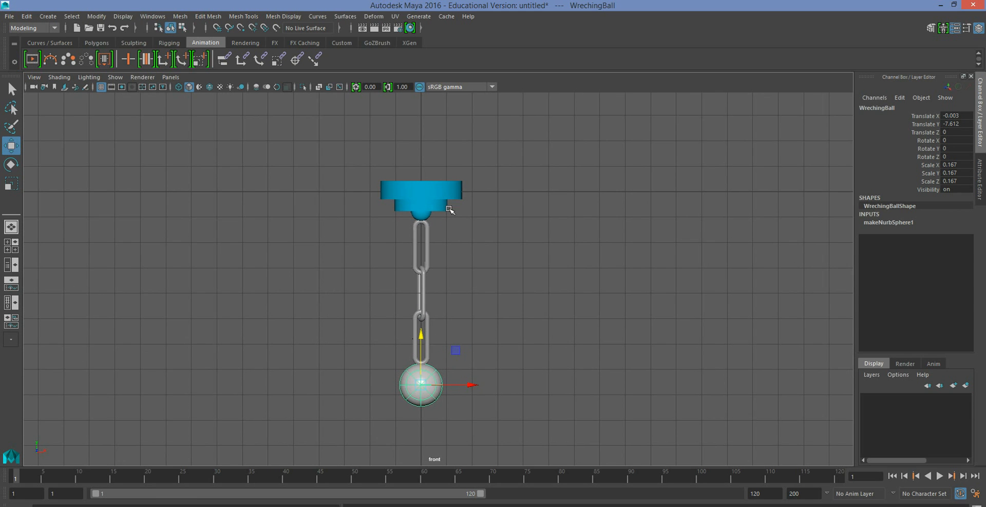
pyautogui.click(458, 204)
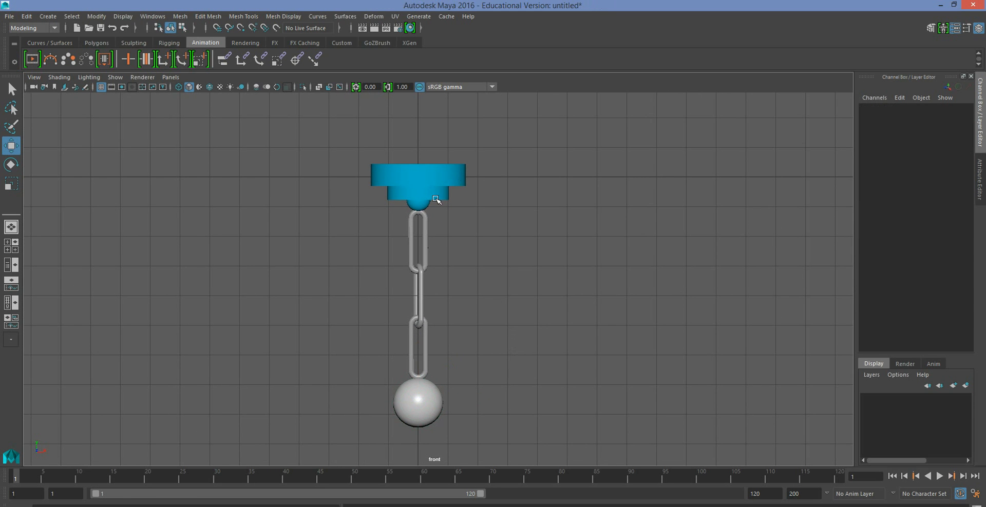
# Examine the translate values of Base1, the wide upper disc, and compare them with Link1's channel values
pyautogui.click(462, 174)
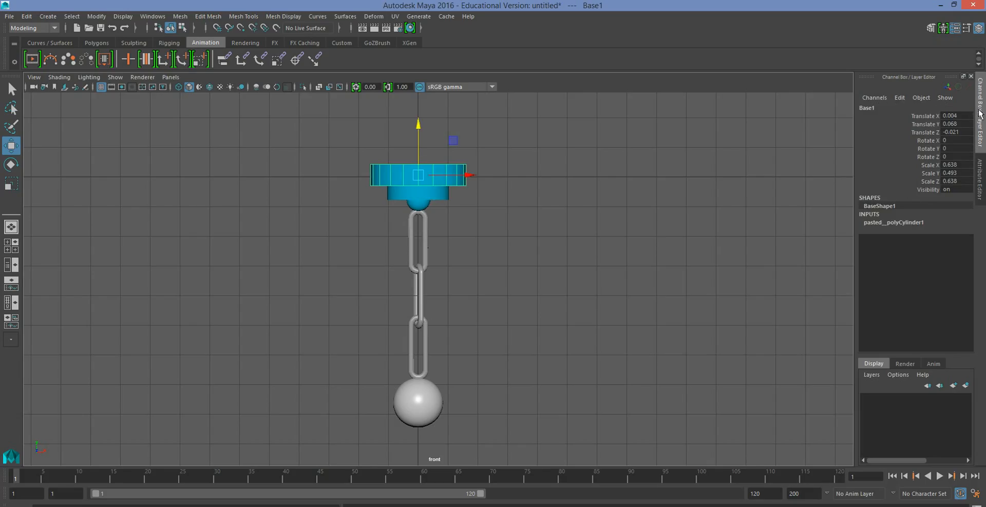
pyautogui.click(980, 179)
pyautogui.click(981, 122)
pyautogui.moveTo(951, 115); pyautogui.dragTo(951, 132)
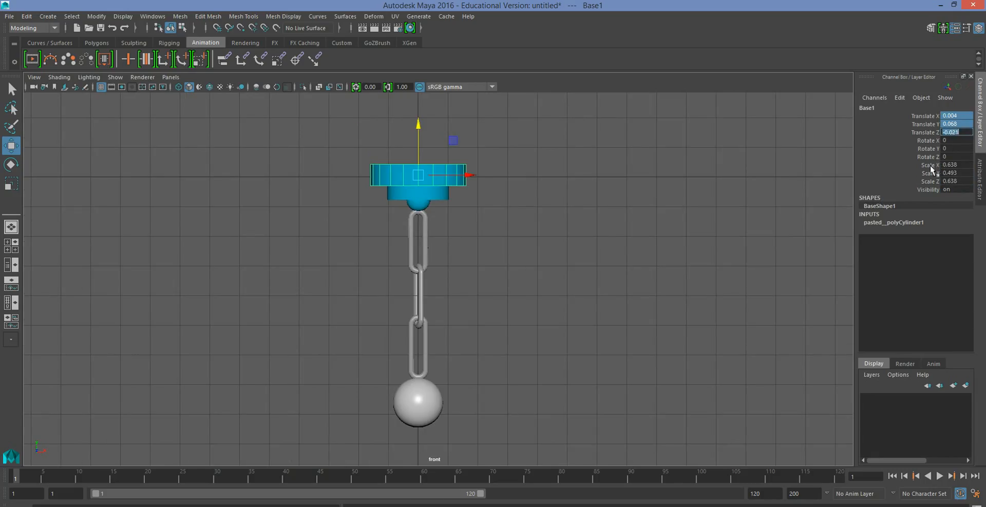
pyautogui.click(616, 280)
pyautogui.click(427, 244)
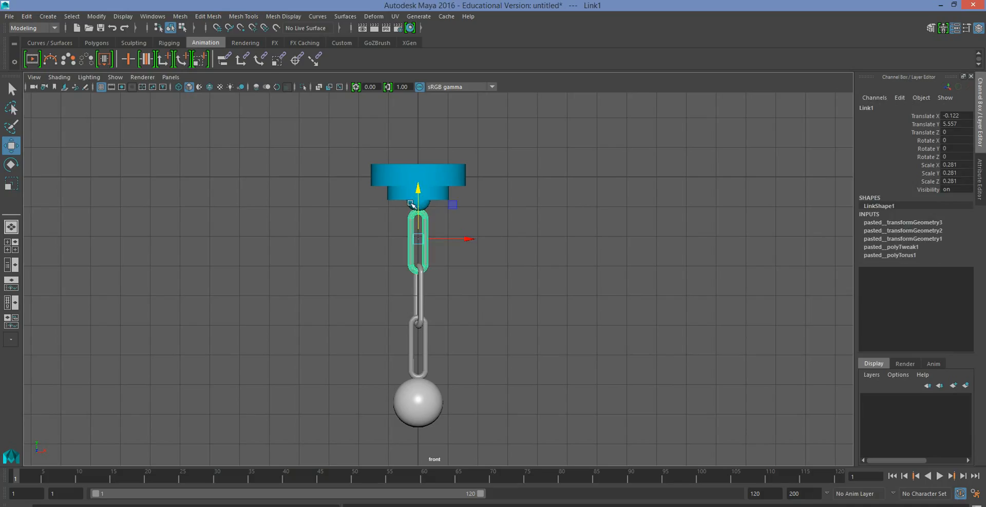
# Try setting Base2's Scale X, Y and Z to 1, and undo the change
pyautogui.click(411, 205)
pyautogui.click(402, 197)
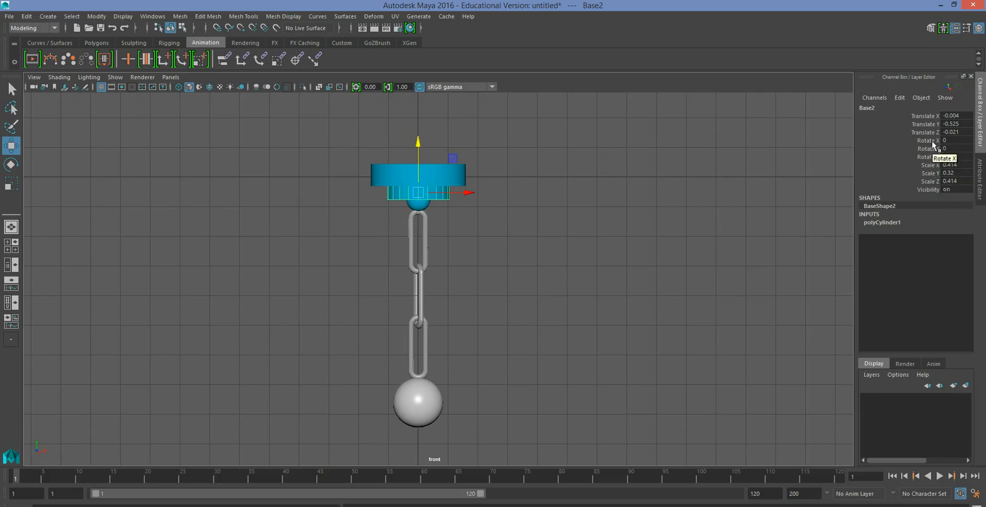
pyautogui.moveTo(947, 166); pyautogui.dragTo(950, 182)
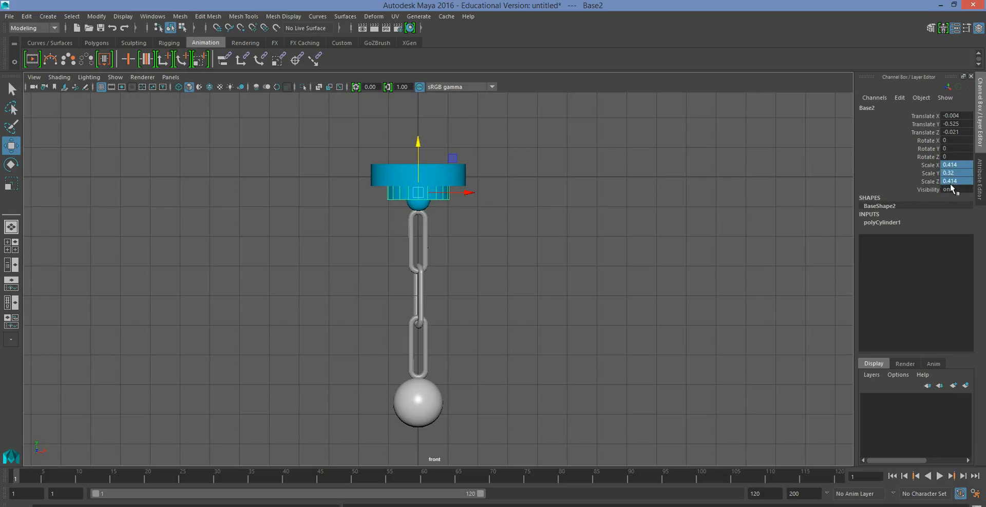
pyautogui.press('Return')
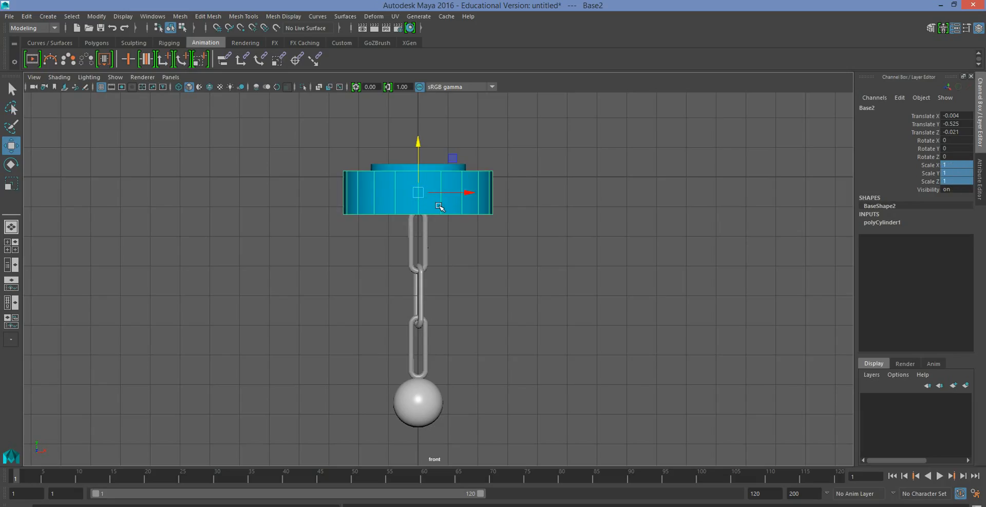
pyautogui.hotkey('ctrl', 'z')
# Try setting Link1's Scale X, Y and Z to 1, undo the change and clear the selection
pyautogui.click(424, 246)
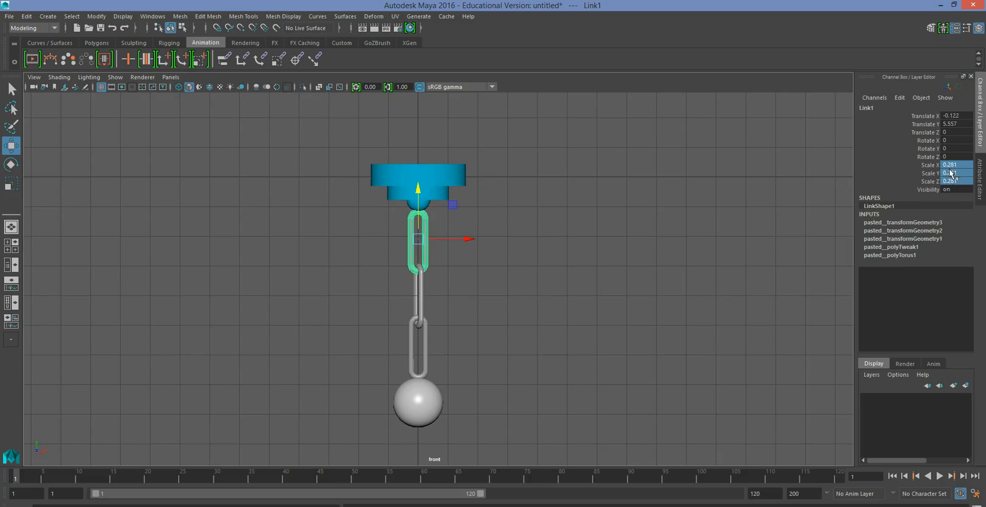
pyautogui.moveTo(949, 165); pyautogui.dragTo(951, 183)
pyautogui.write('1')
pyautogui.press('Return')
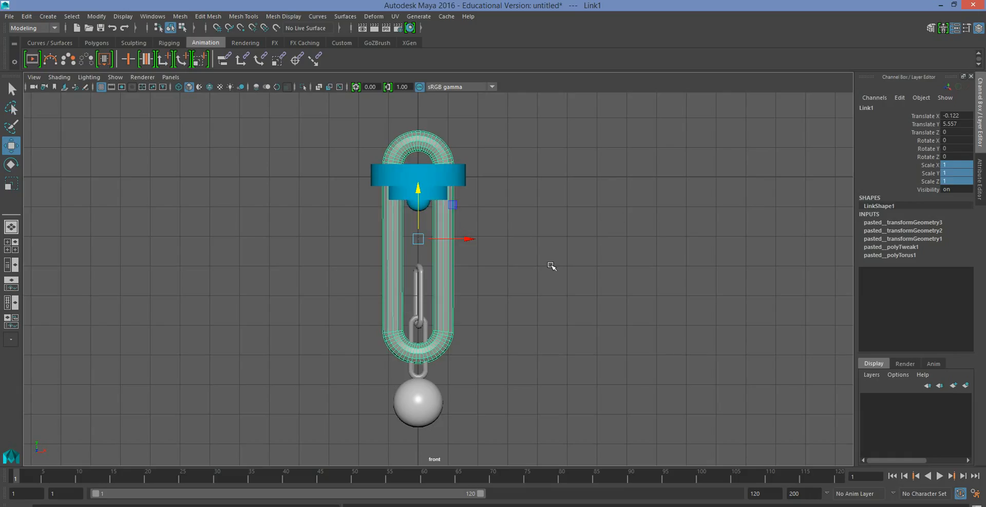
pyautogui.hotkey('ctrl', 'z')
pyautogui.click(482, 255)
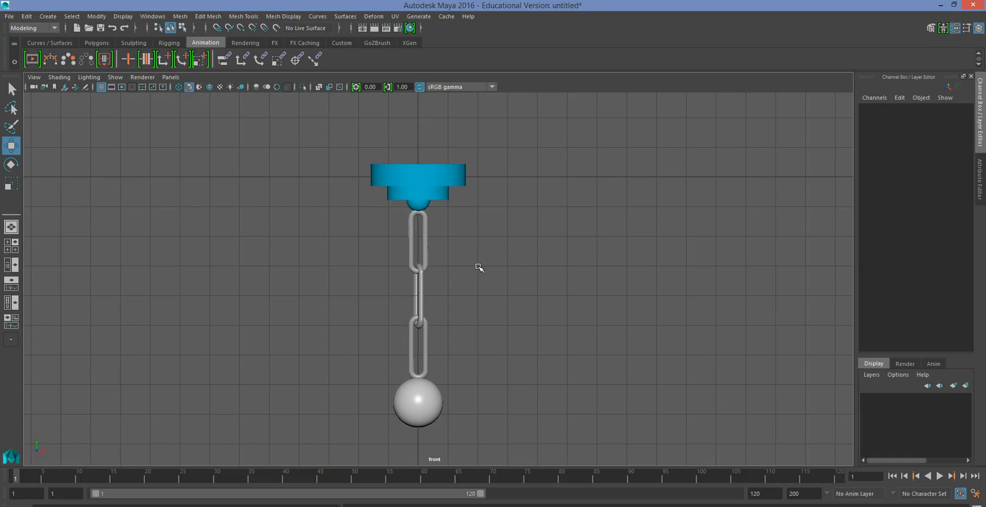
# Freeze the transformations of the mount pieces Base1, Base2 and Base3, one after another
pyautogui.click(443, 171)
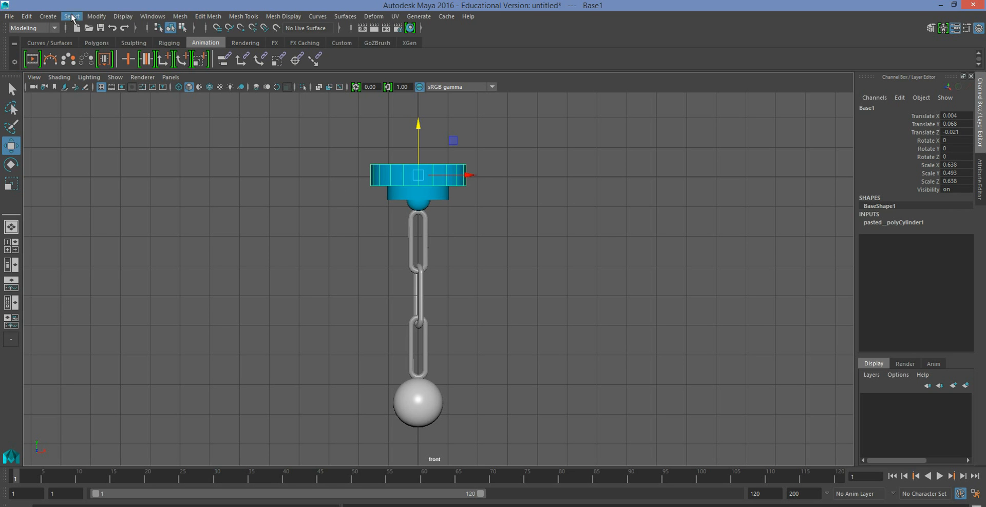
pyautogui.click(97, 17)
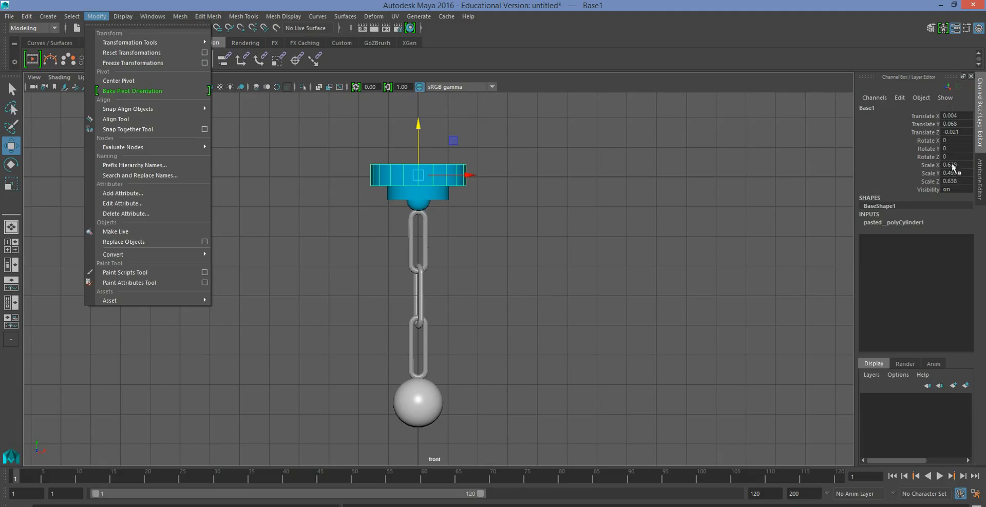
pyautogui.click(149, 62)
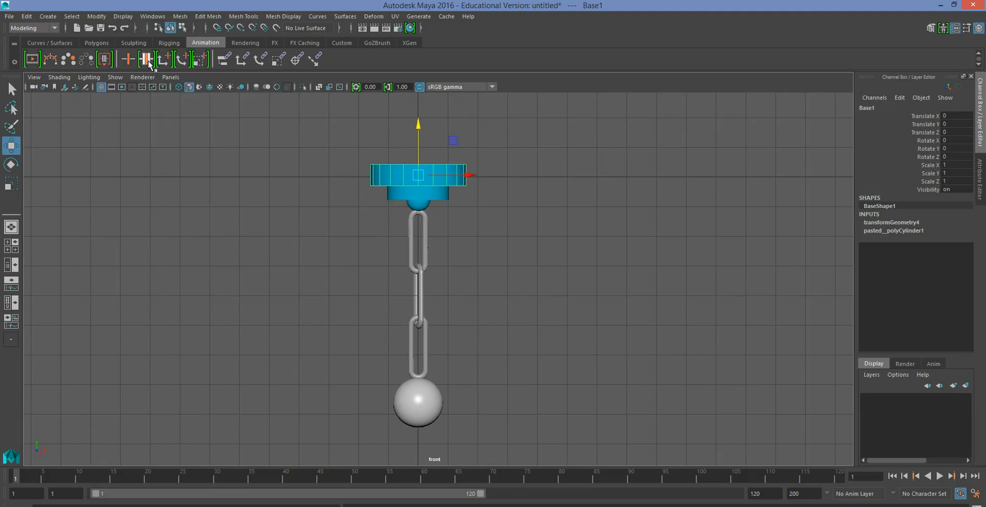
pyautogui.click(391, 194)
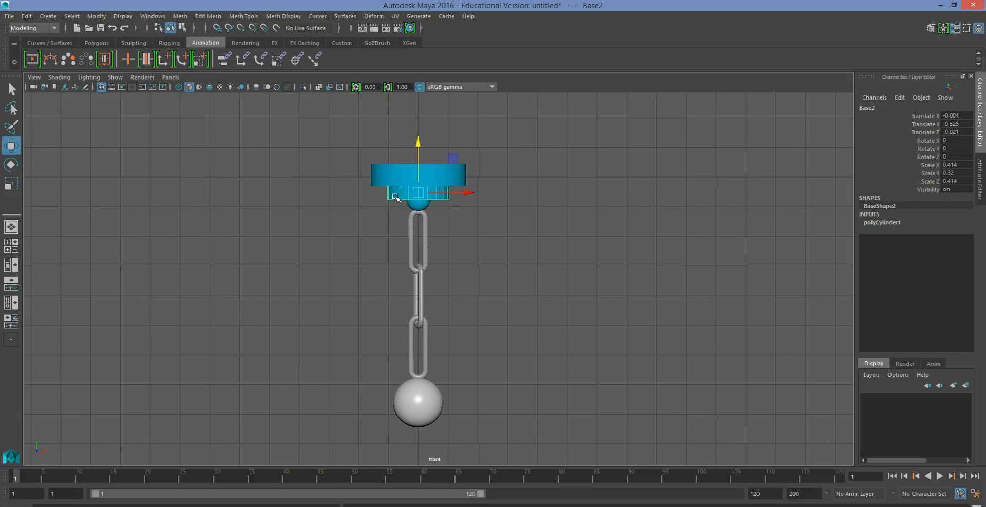
pyautogui.click(96, 17)
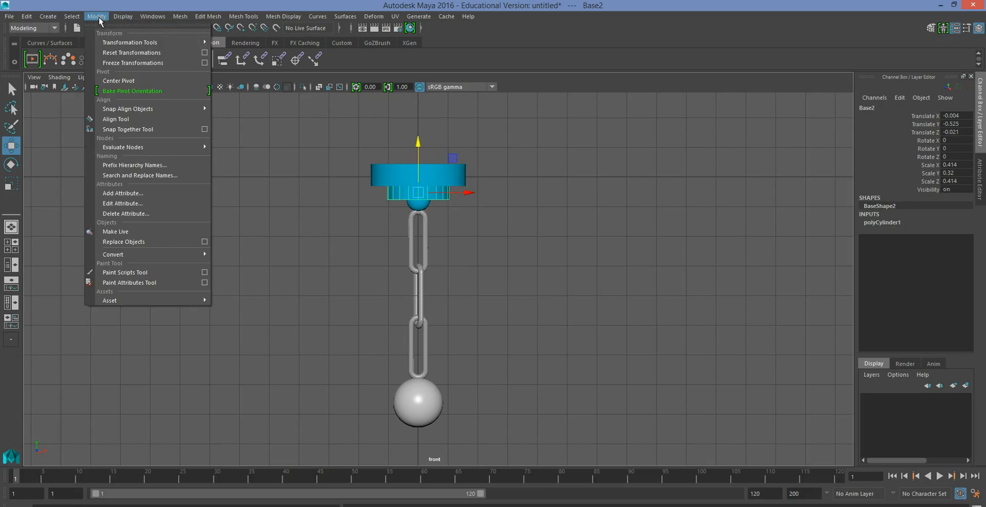
pyautogui.click(121, 63)
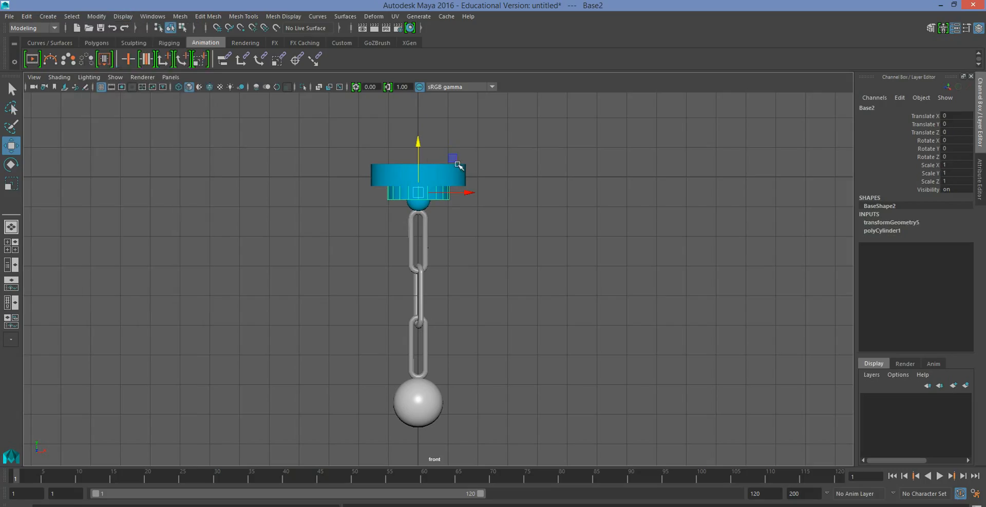
pyautogui.click(421, 203)
pyautogui.click(100, 17)
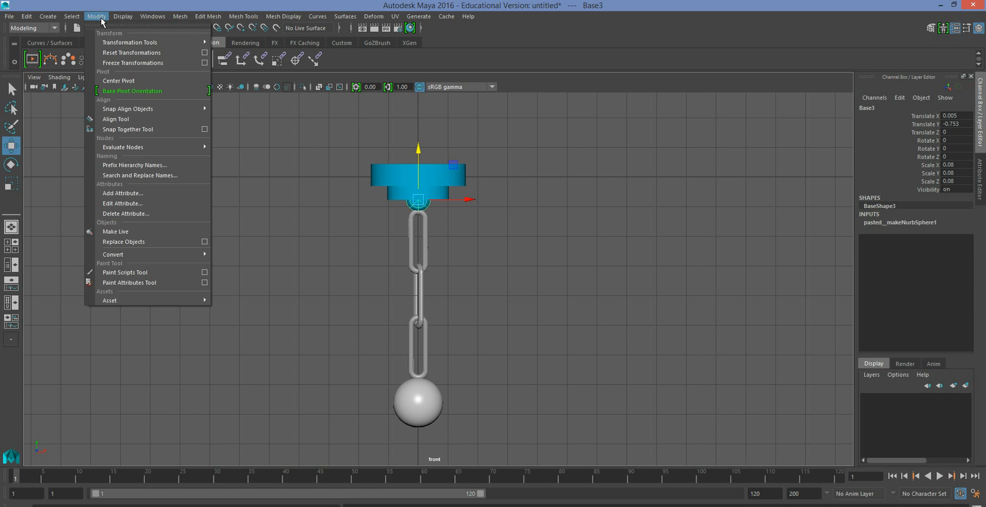
pyautogui.click(112, 63)
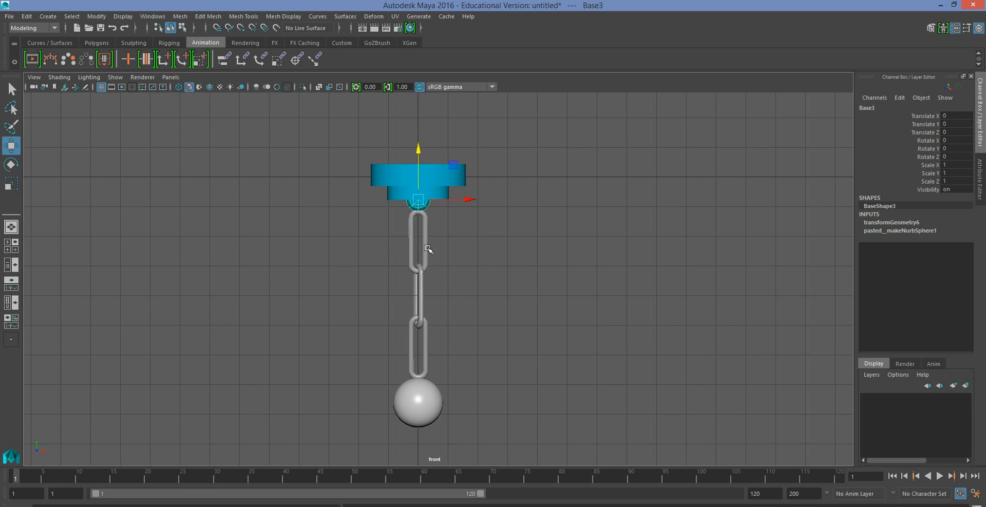
# Freeze the transformations of the three chain links and the wrecking ball together, and check each one's channel values
pyautogui.moveTo(388, 237); pyautogui.dragTo(462, 417)
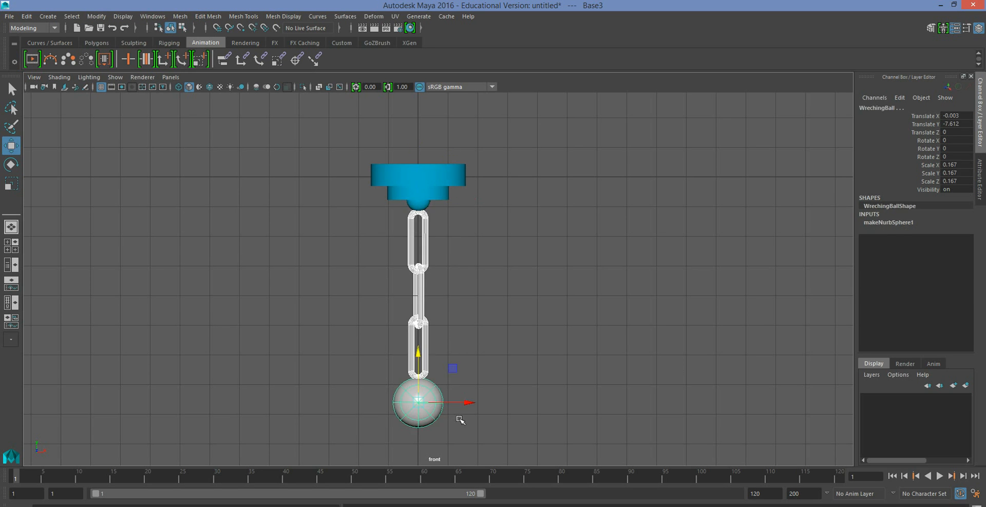
pyautogui.click(97, 17)
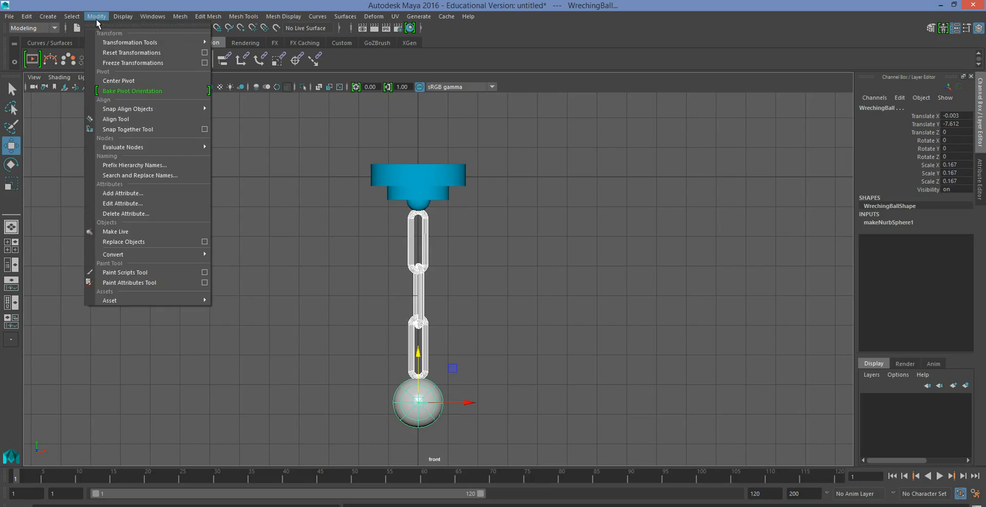
pyautogui.click(112, 64)
pyautogui.click(390, 296)
pyautogui.click(407, 268)
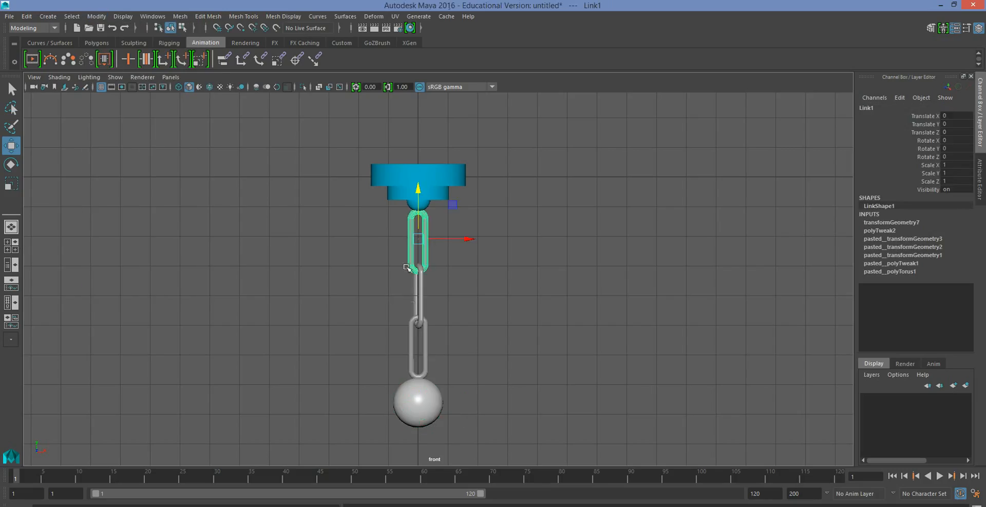
pyautogui.click(421, 308)
pyautogui.click(410, 341)
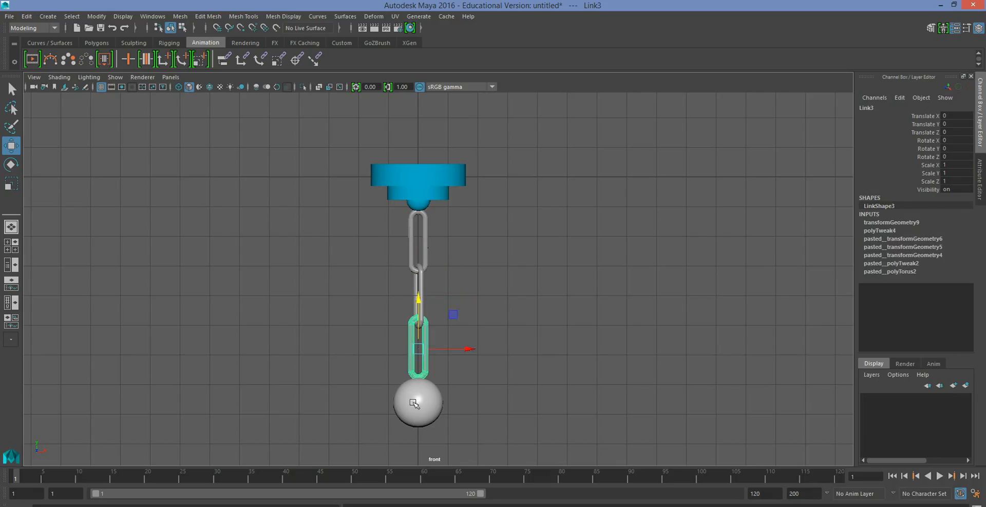
pyautogui.click(415, 414)
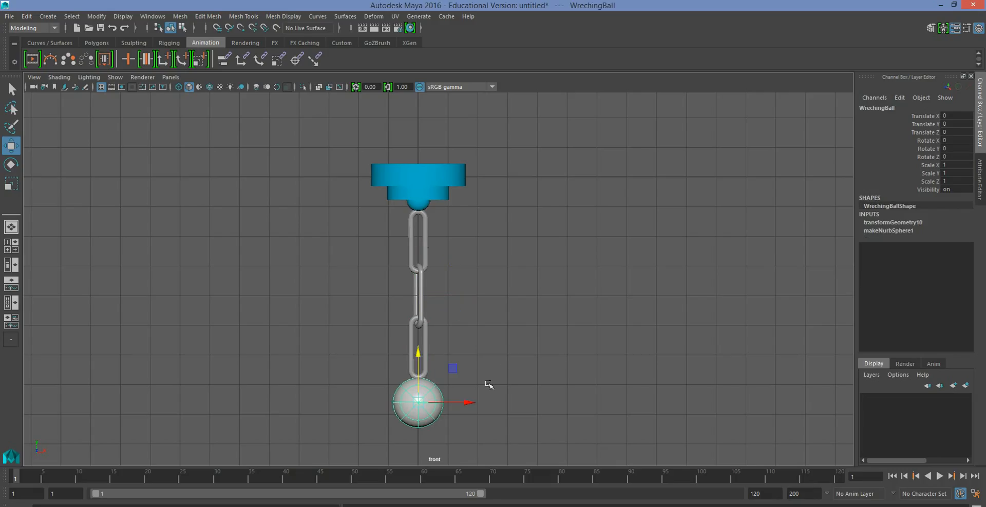
pyautogui.click(514, 352)
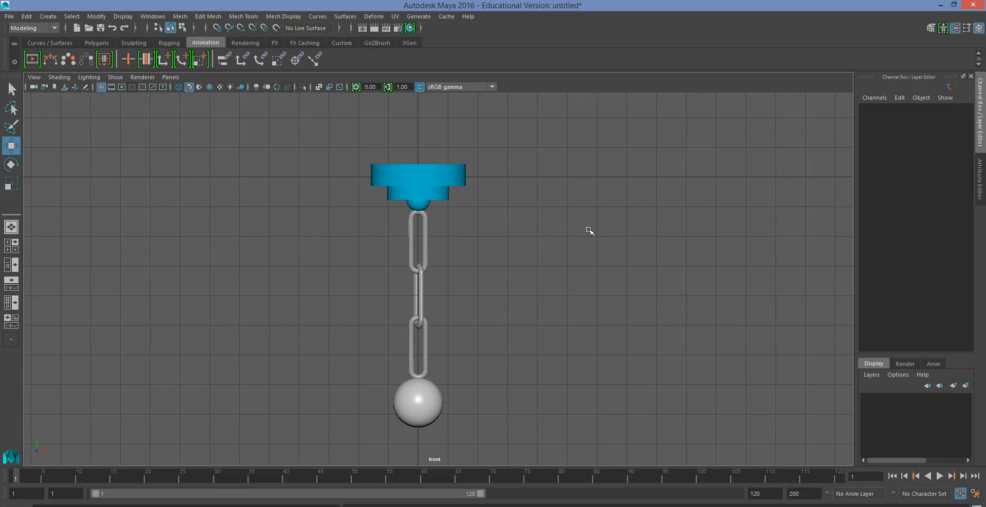
# Try moving the wrecking ball a short distance along X, and undo the move
pyautogui.click(432, 179)
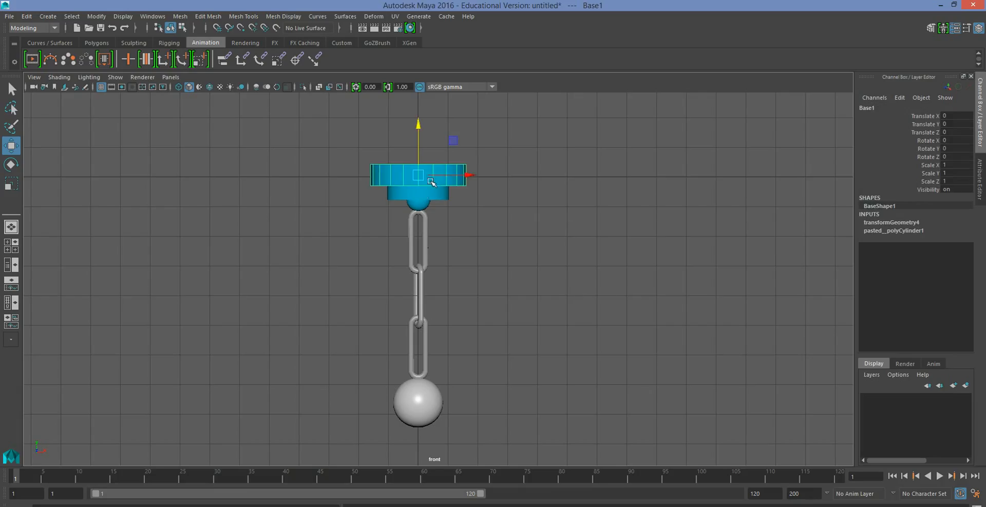
pyautogui.click(425, 407)
pyautogui.moveTo(467, 403); pyautogui.dragTo(491, 407)
pyautogui.hotkey('ctrl', 'z')
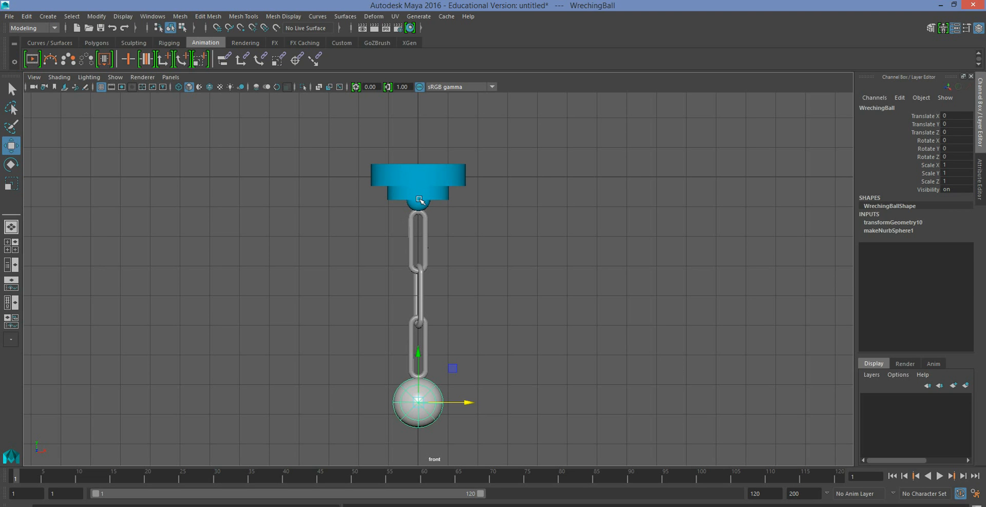
# Try moving Base1 along X, first by about 4.8 units and again by about 0.17, undoing each move
pyautogui.click(420, 177)
pyautogui.moveTo(466, 176); pyautogui.dragTo(537, 175)
pyautogui.moveTo(598, 192)
pyautogui.mouseDown()
pyautogui.moveTo(361, 193)
pyautogui.moveTo(665, 202)
pyautogui.moveTo(570, 202)
pyautogui.moveTo(609, 194)
pyautogui.mouseUp()
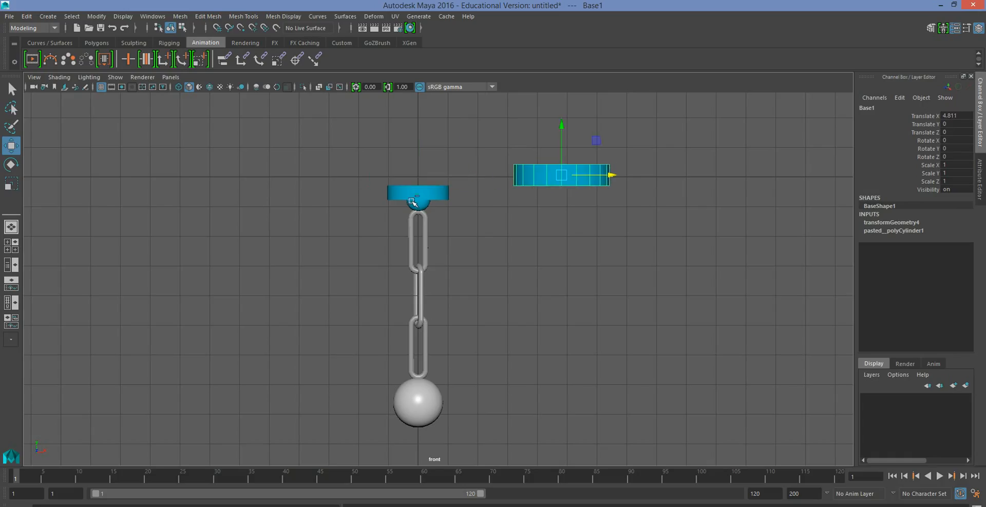
pyautogui.hotkey('ctrl', 'z')
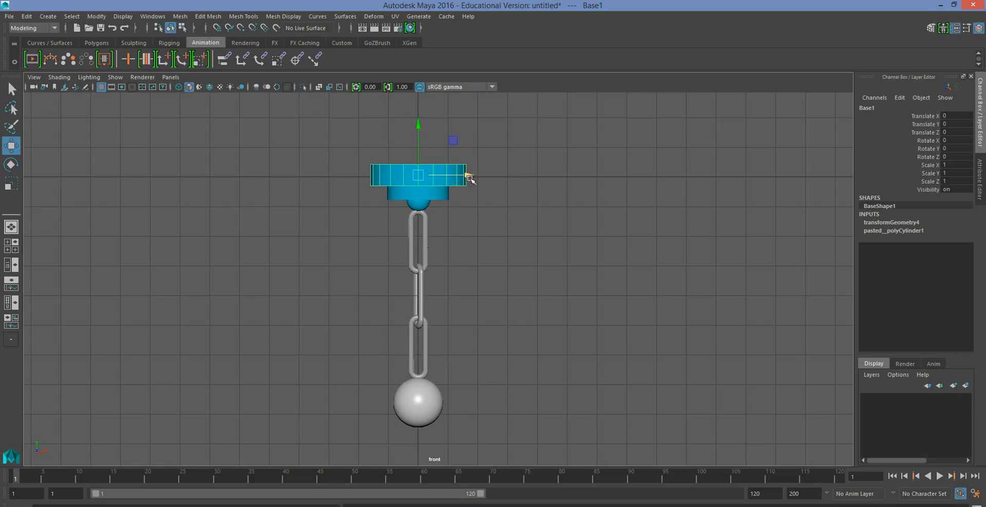
pyautogui.moveTo(469, 177)
pyautogui.mouseDown()
pyautogui.moveTo(527, 176)
pyautogui.moveTo(473, 179)
pyautogui.mouseUp()
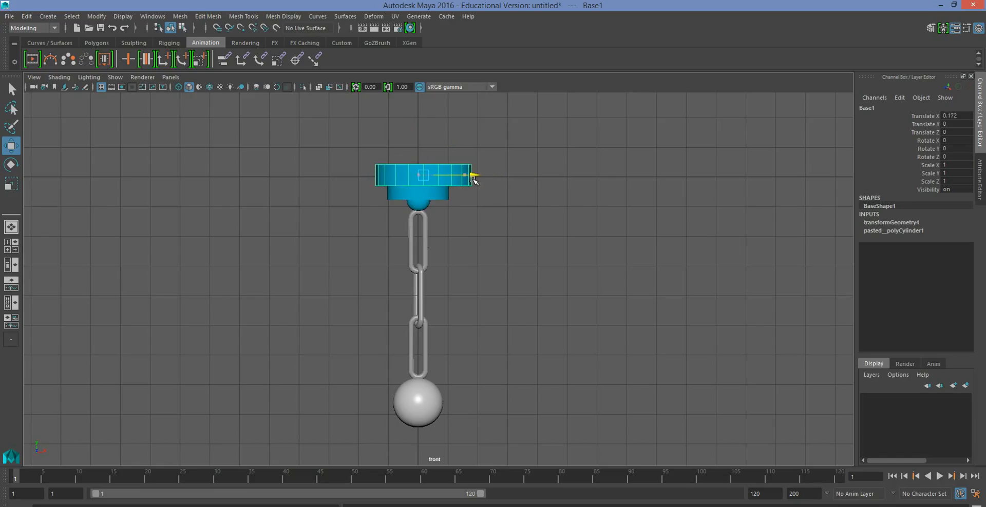
pyautogui.hotkey('ctrl', 'z')
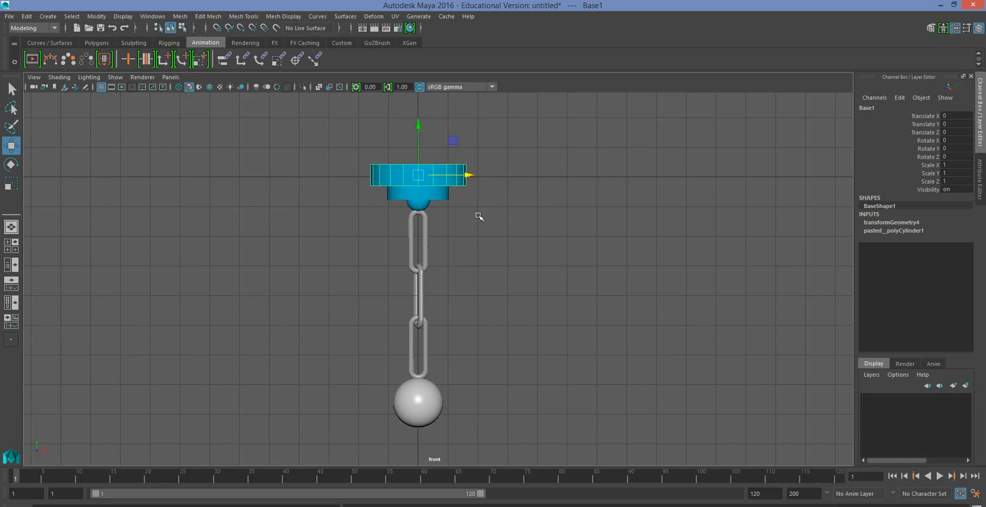
# Open the Outliner, make it taller and place it beside the model so all scene objects are listed
pyautogui.click(159, 20)
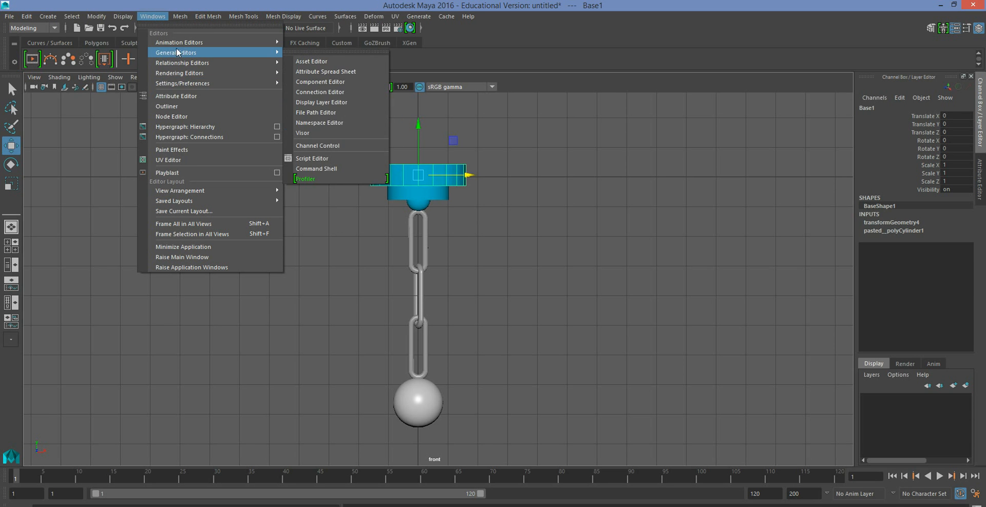
pyautogui.click(177, 106)
pyautogui.moveTo(985, 226); pyautogui.dragTo(159, 108)
pyautogui.moveTo(148, 327); pyautogui.dragTo(148, 434)
pyautogui.moveTo(145, 113); pyautogui.dragTo(105, 113)
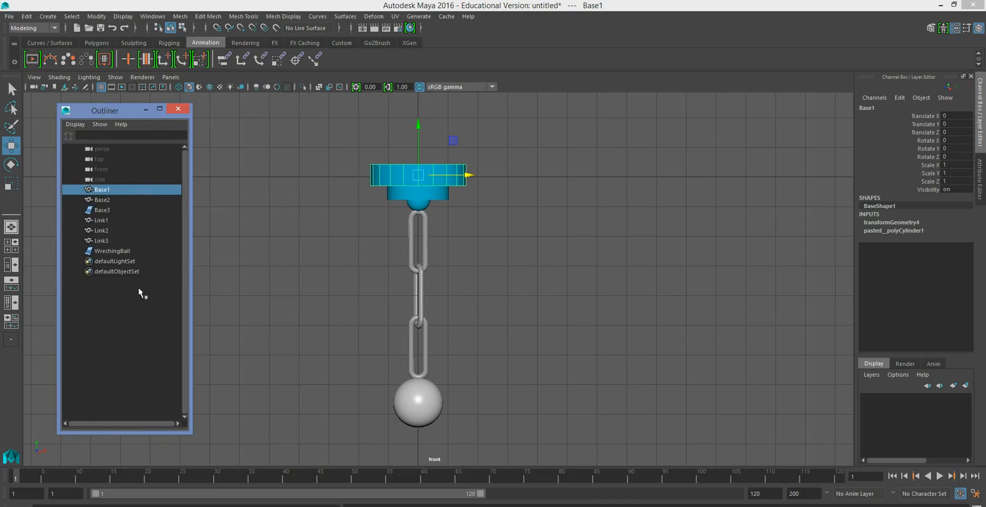
# Select Base1, Base2, Base3, the three links and the wrecking ball in turn in the Outliner to check which part each name refers to
pyautogui.moveTo(119, 250); pyautogui.dragTo(118, 238, button='middle')
pyautogui.click(103, 192)
pyautogui.click(106, 201)
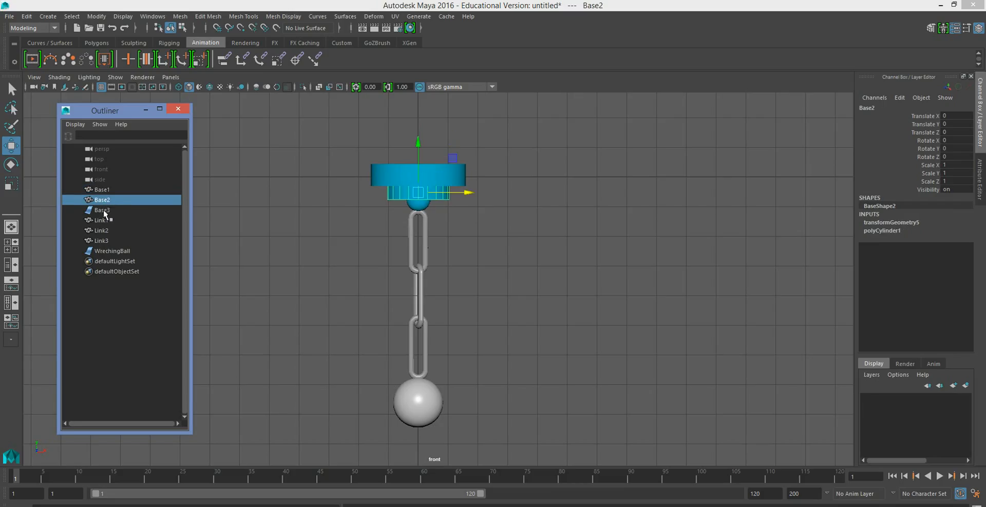
pyautogui.click(104, 211)
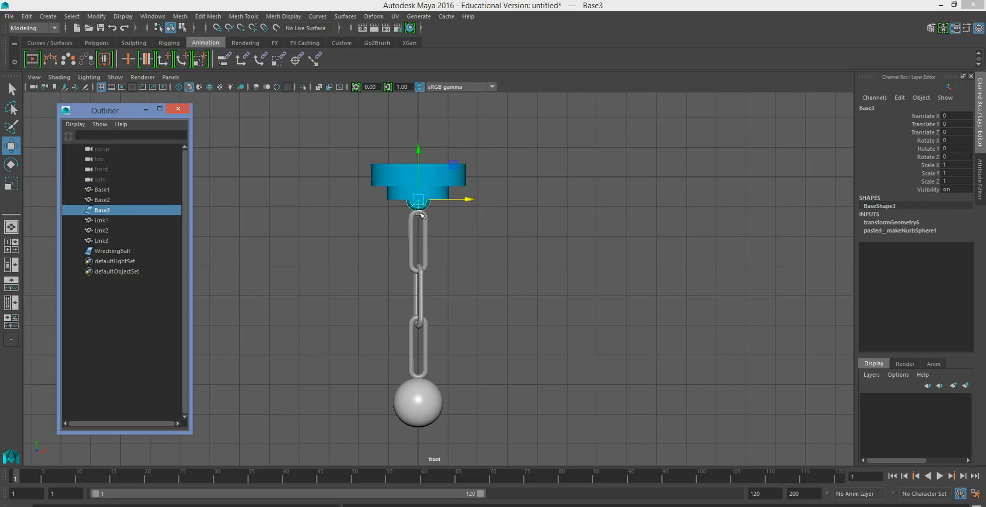
pyautogui.click(104, 221)
pyautogui.click(103, 230)
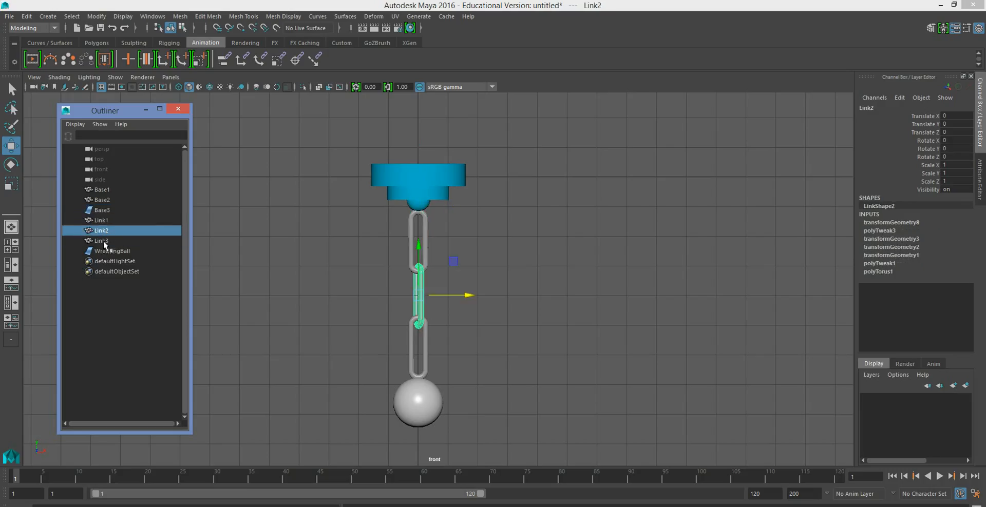
pyautogui.click(103, 241)
pyautogui.click(114, 251)
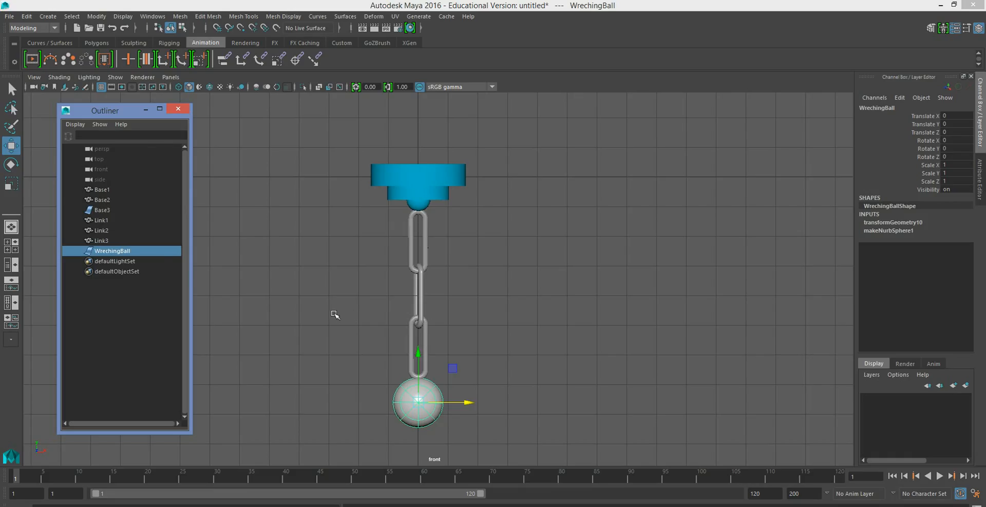
pyautogui.click(103, 190)
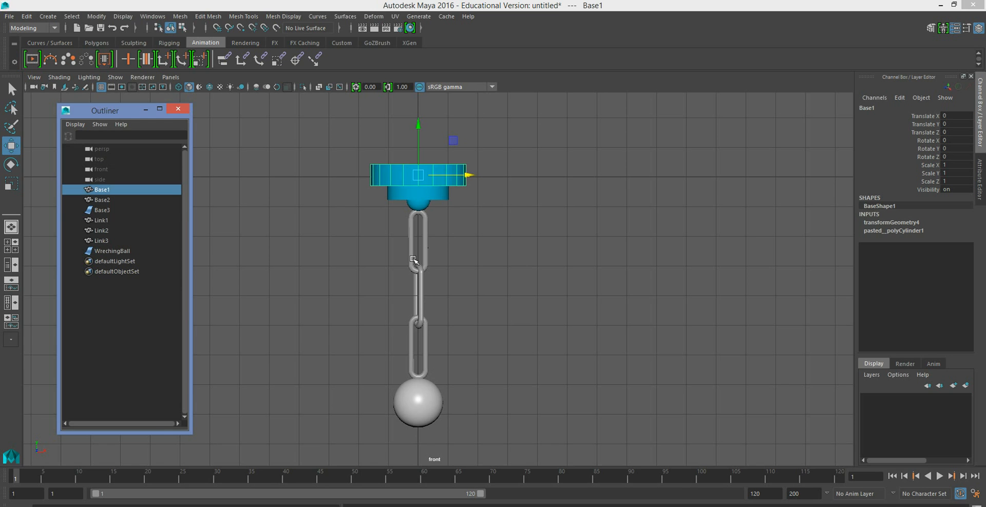
# Try rotating Link1 about -11 degrees around Z to see where it pivots, and undo the rotation
pyautogui.click(415, 238)
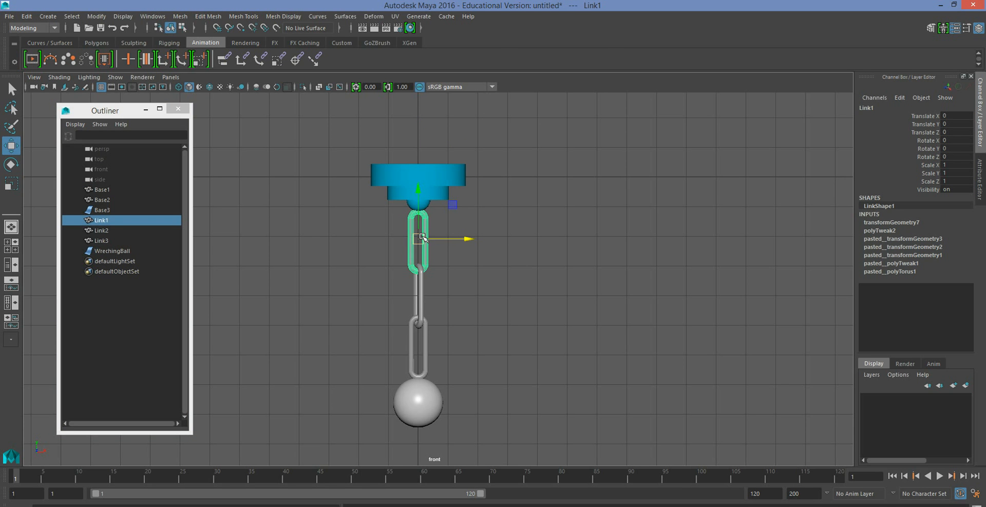
pyautogui.press('e')
pyautogui.moveTo(463, 225); pyautogui.dragTo(446, 278)
pyautogui.click(420, 303)
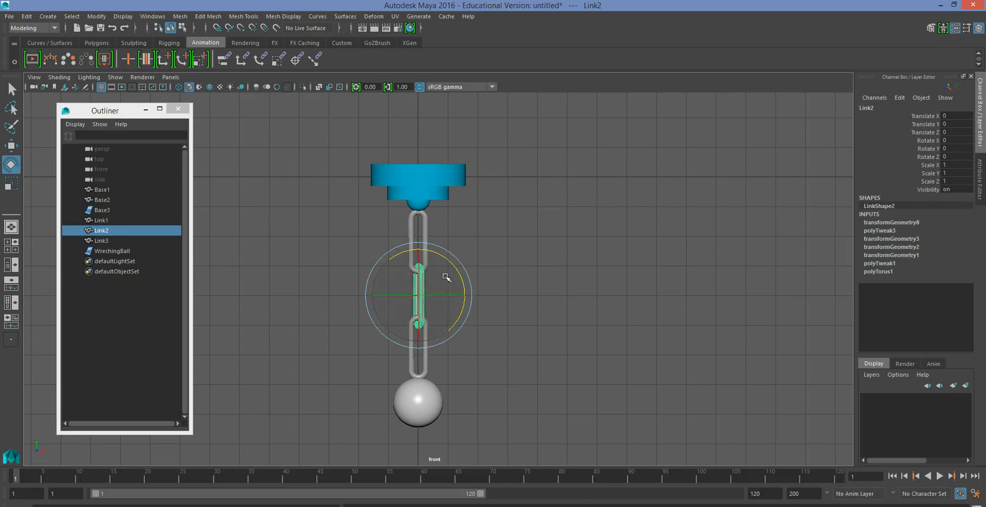
pyautogui.click(462, 228)
pyautogui.click(425, 244)
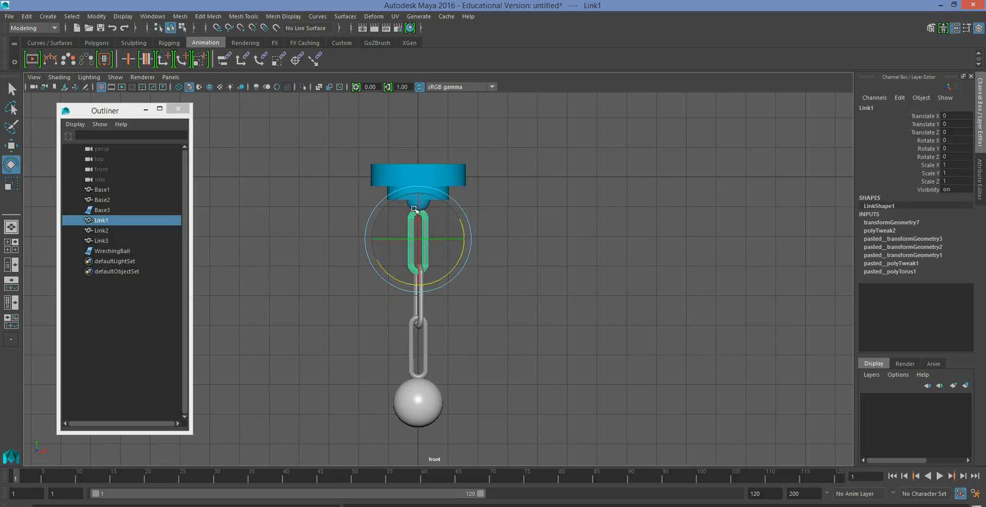
pyautogui.click(416, 232)
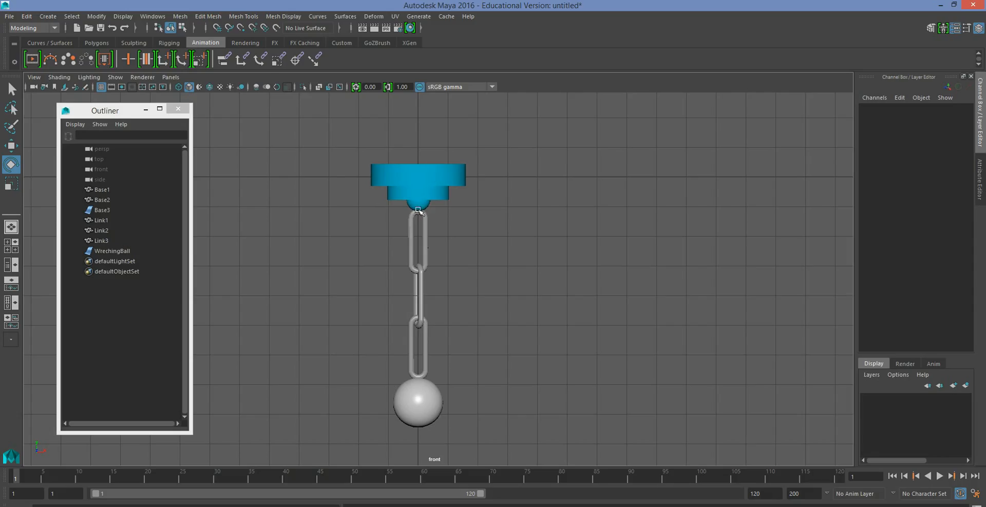
pyautogui.click(413, 230)
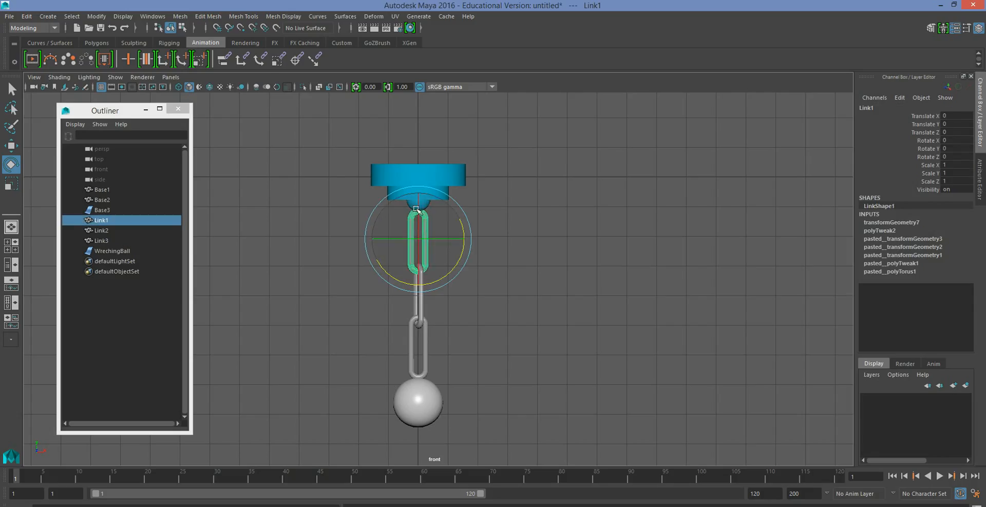
pyautogui.moveTo(463, 251)
pyautogui.mouseDown()
pyautogui.moveTo(434, 288)
pyautogui.moveTo(462, 261)
pyautogui.mouseUp()
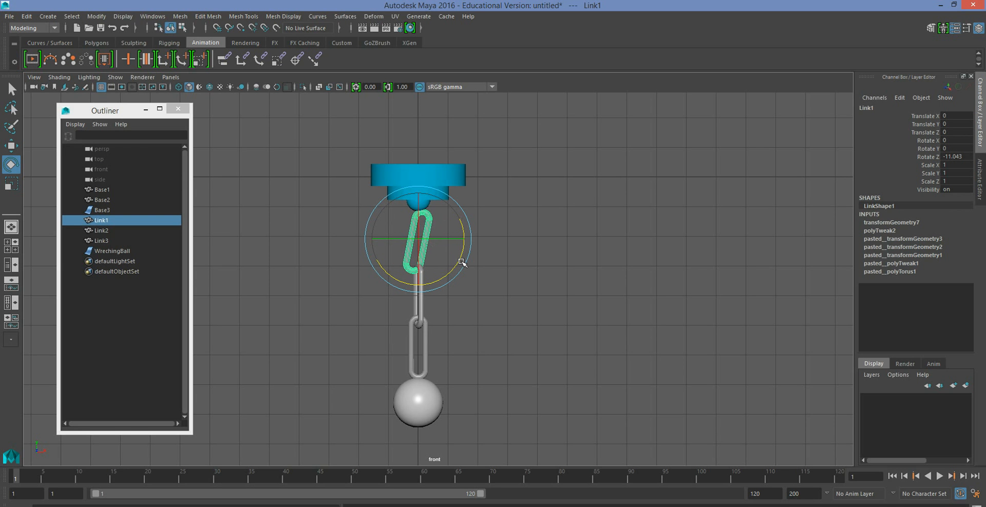
pyautogui.hotkey('ctrl', 'z')
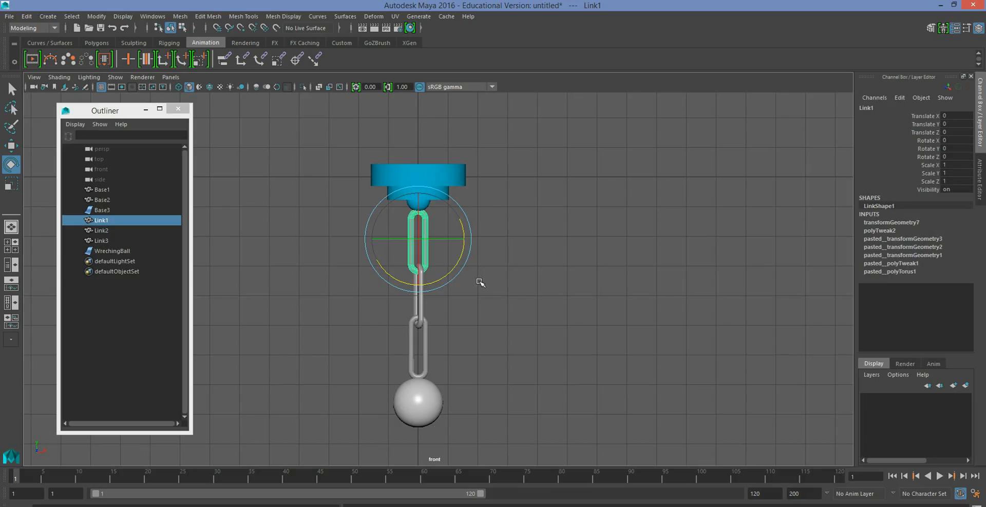
pyautogui.click(494, 282)
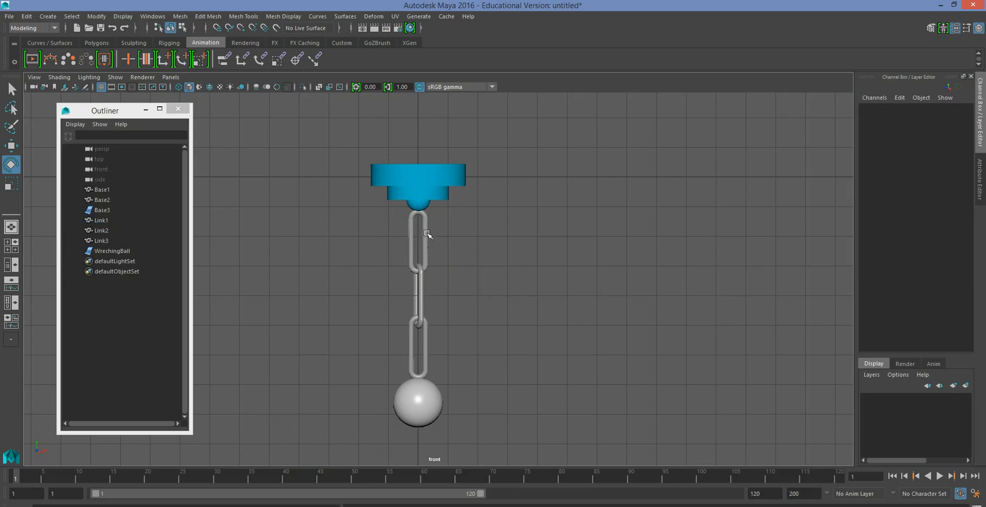
# Move Link1's pivot point straight up from its centre to the upper end of the link, just below Base3
pyautogui.click(426, 235)
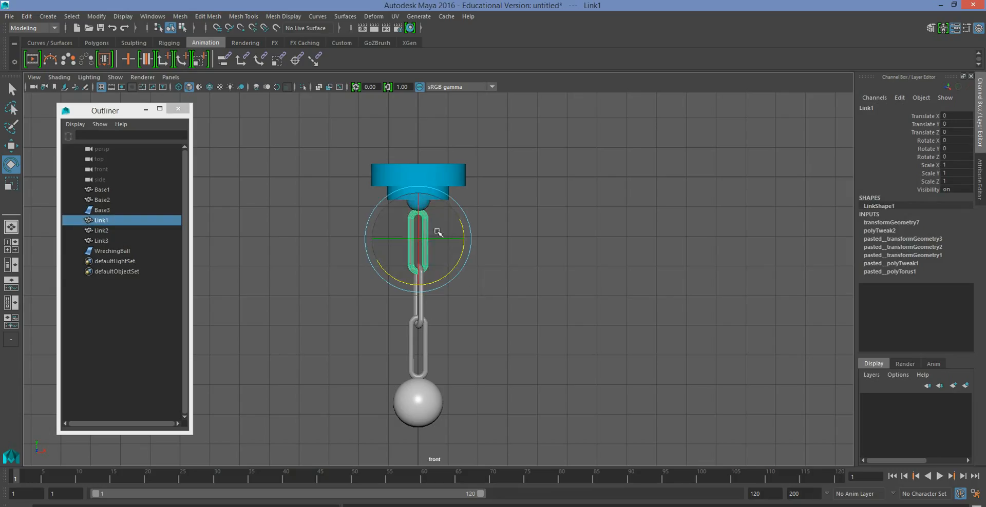
pyautogui.click(423, 313)
pyautogui.click(424, 350)
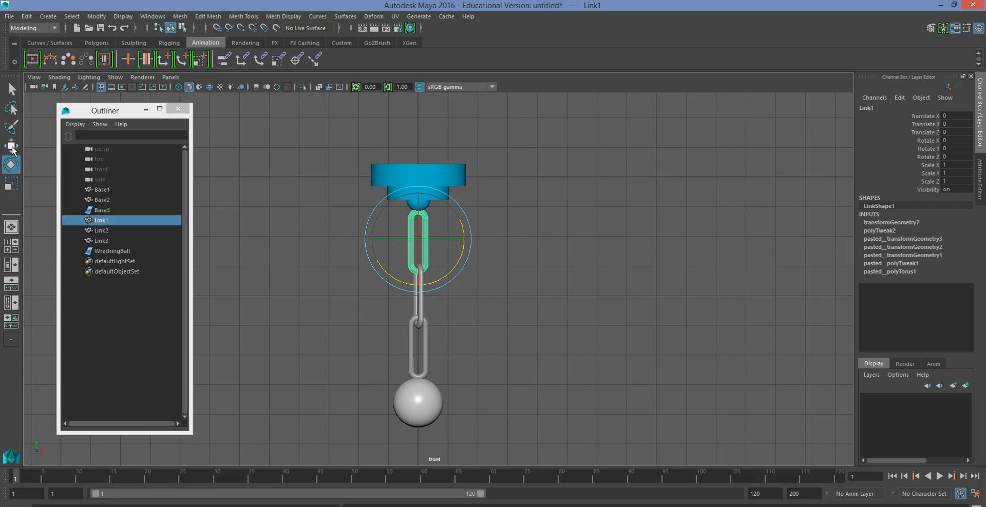
pyautogui.click(11, 146)
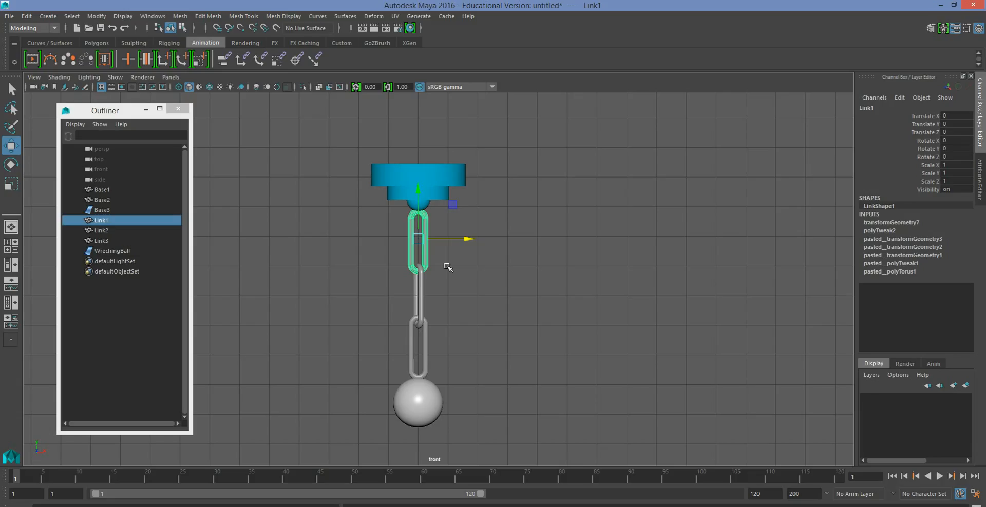
pyautogui.press('d')
pyautogui.press('d')
pyautogui.press('d')
pyautogui.moveTo(418, 205); pyautogui.dragTo(418, 179)
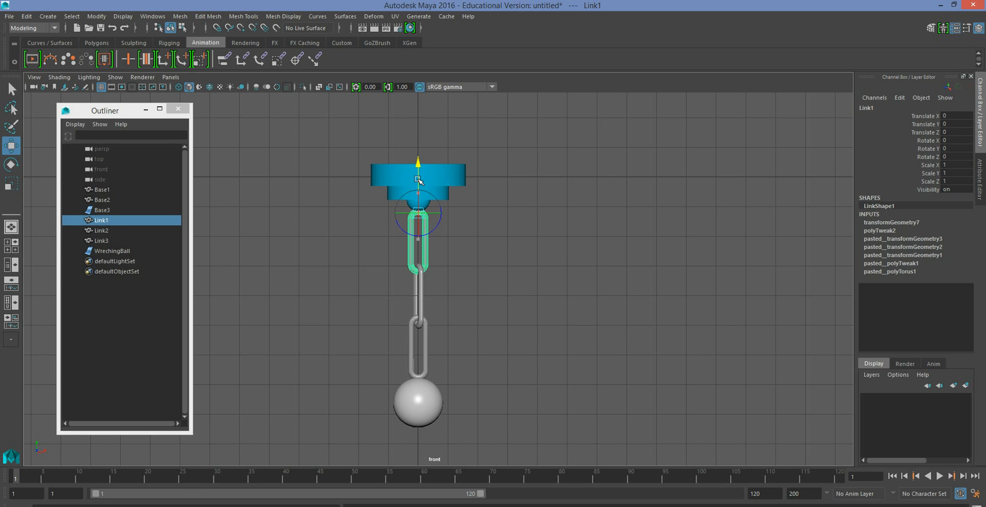
# Nudge Link1's pivot point slightly further up so it sits where the link meets Base3
pyautogui.scroll(3, 461, 221)
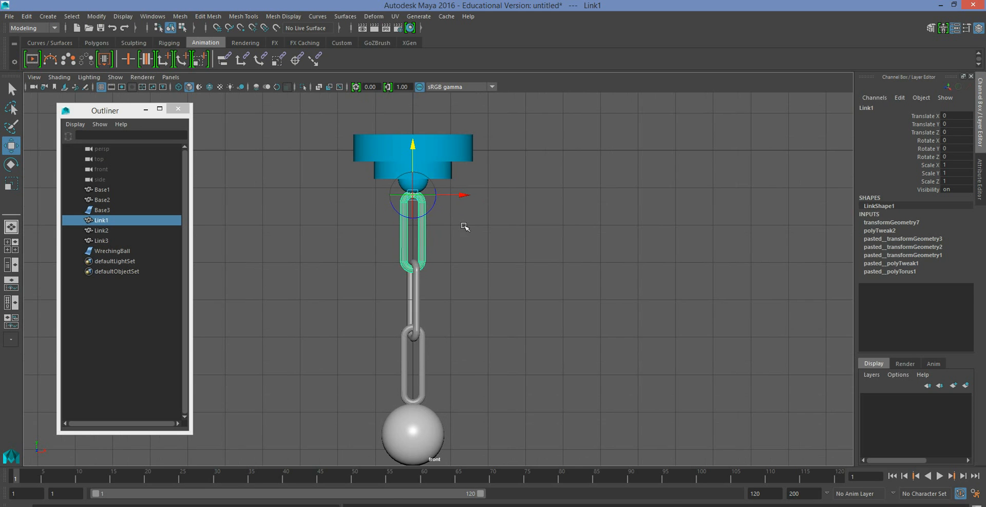
pyautogui.scroll(2, 460, 220)
pyautogui.moveTo(493, 181); pyautogui.dragTo(532, 284, button='middle')
pyautogui.hotkey('ctrl', 'z')
pyautogui.keyDown('alt'); pyautogui.moveTo(534, 168); pyautogui.dragTo(584, 315, button='middle'); pyautogui.keyUp('alt')
pyautogui.scroll(1, 580, 306)
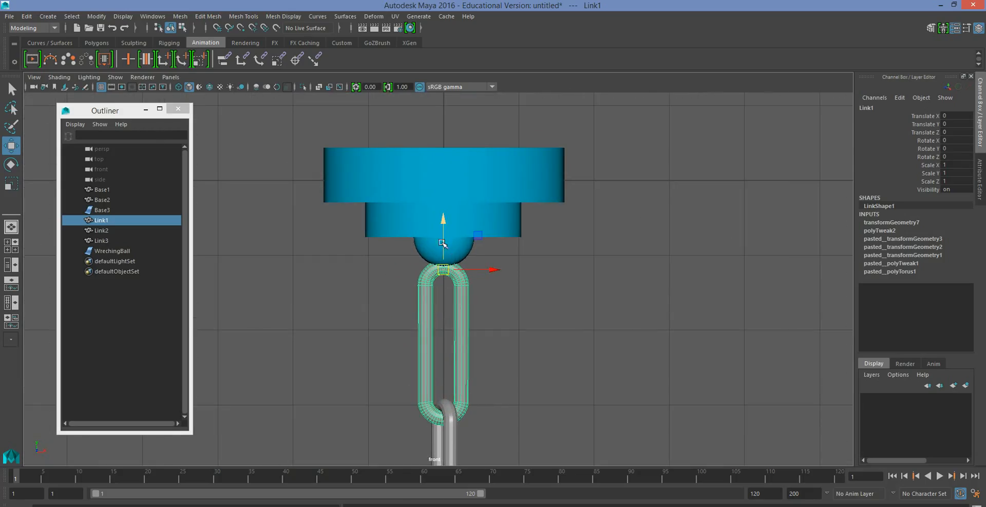
pyautogui.press('d')
pyautogui.moveTo(444, 236); pyautogui.dragTo(443, 233)
pyautogui.click(553, 341)
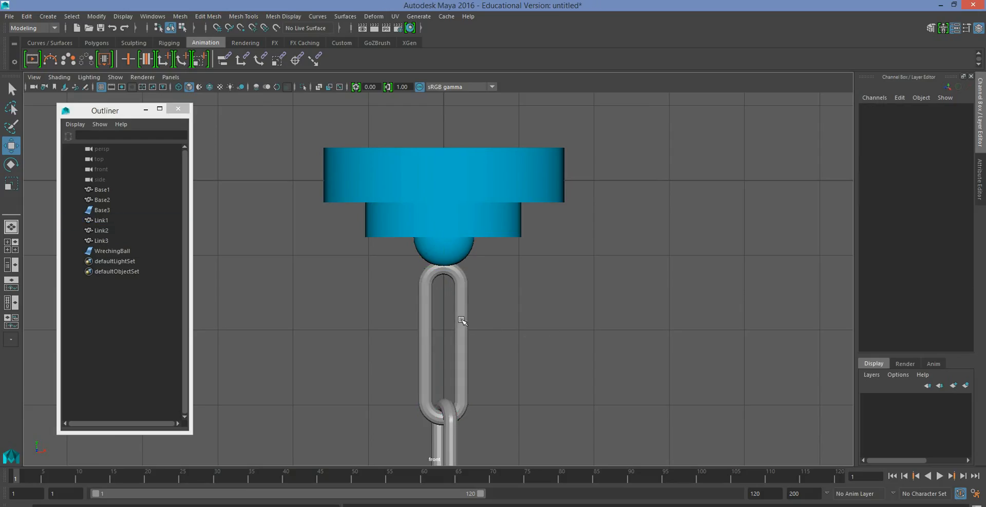
# Try rotating Link1 around its relocated pivot point, and undo the rotation
pyautogui.click(462, 319)
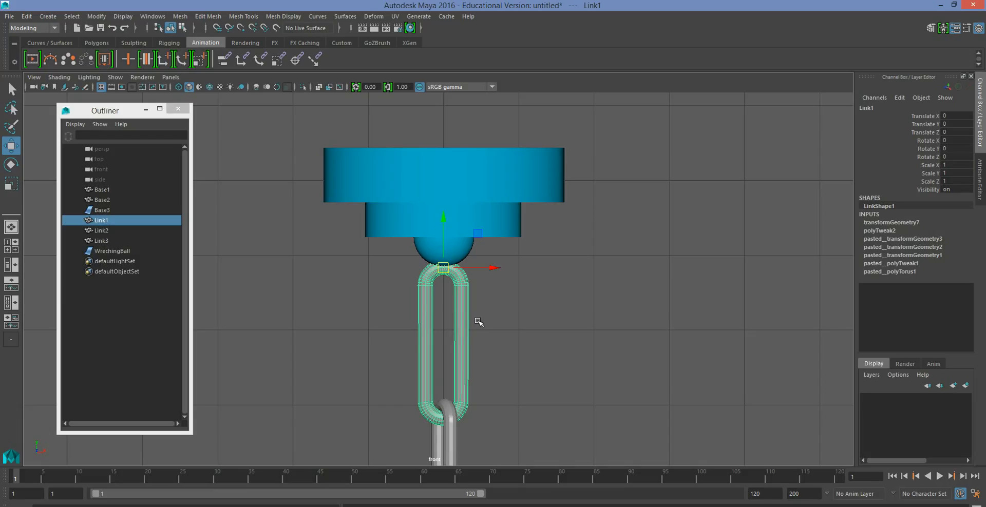
pyautogui.press('r')
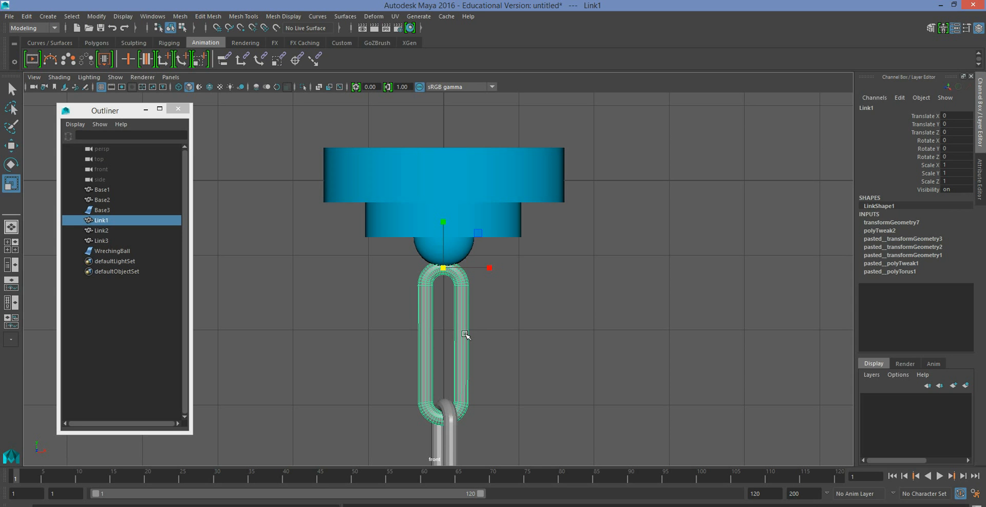
pyautogui.press('e')
pyautogui.moveTo(471, 305)
pyautogui.mouseDown()
pyautogui.moveTo(433, 314)
pyautogui.moveTo(519, 290)
pyautogui.moveTo(452, 313)
pyautogui.moveTo(424, 310)
pyautogui.moveTo(539, 300)
pyautogui.moveTo(411, 321)
pyautogui.moveTo(519, 308)
pyautogui.moveTo(406, 308)
pyautogui.moveTo(493, 308)
pyautogui.moveTo(467, 306)
pyautogui.mouseUp()
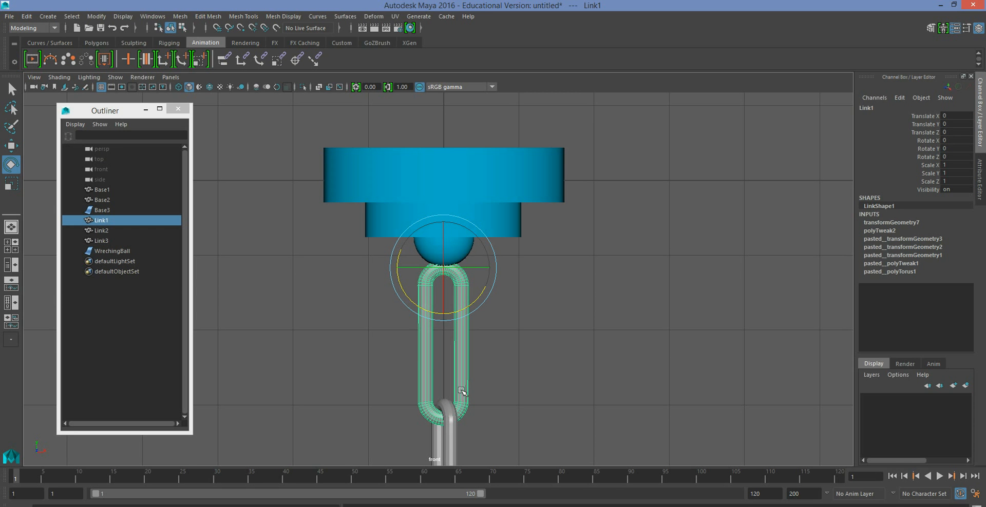
pyautogui.moveTo(555, 399); pyautogui.dragTo(563, 323, button='middle')
pyautogui.hotkey('ctrl', 'z')
# Move Link2's pivot point up to its upper end, where it hooks into Link1
pyautogui.scroll(-5, 563, 322)
pyautogui.keyDown('alt'); pyautogui.moveTo(525, 368); pyautogui.dragTo(541, 286, button='middle'); pyautogui.keyUp('alt')
pyautogui.scroll(2, 468, 283)
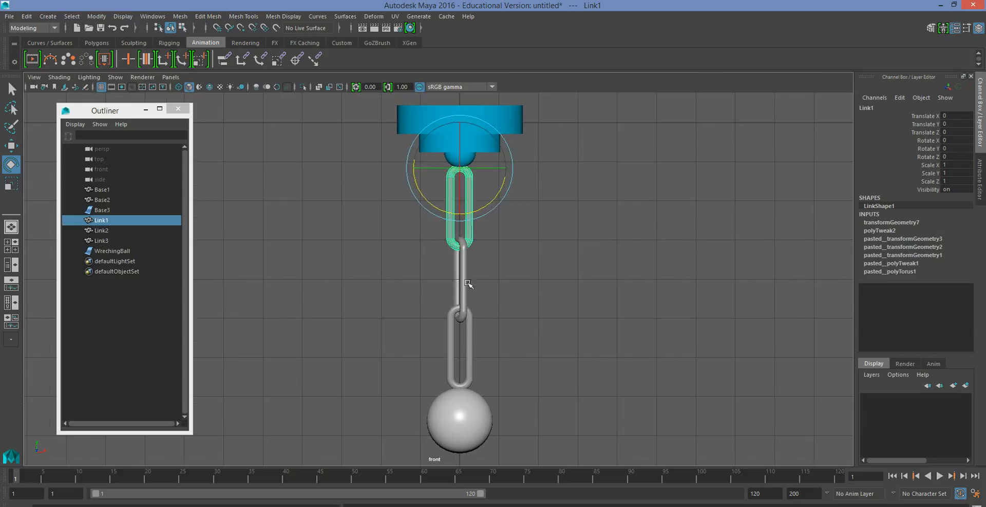
pyautogui.click(460, 277)
pyautogui.press('d')
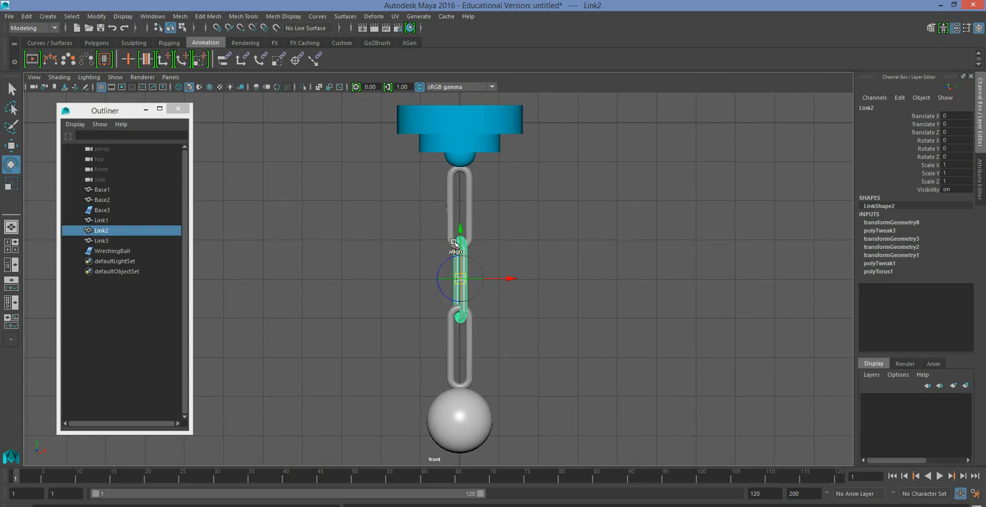
pyautogui.moveTo(459, 230); pyautogui.dragTo(459, 192)
pyautogui.press('d')
# Move Link3's pivot point up to its upper end, where it hooks into Link2
pyautogui.click(471, 339)
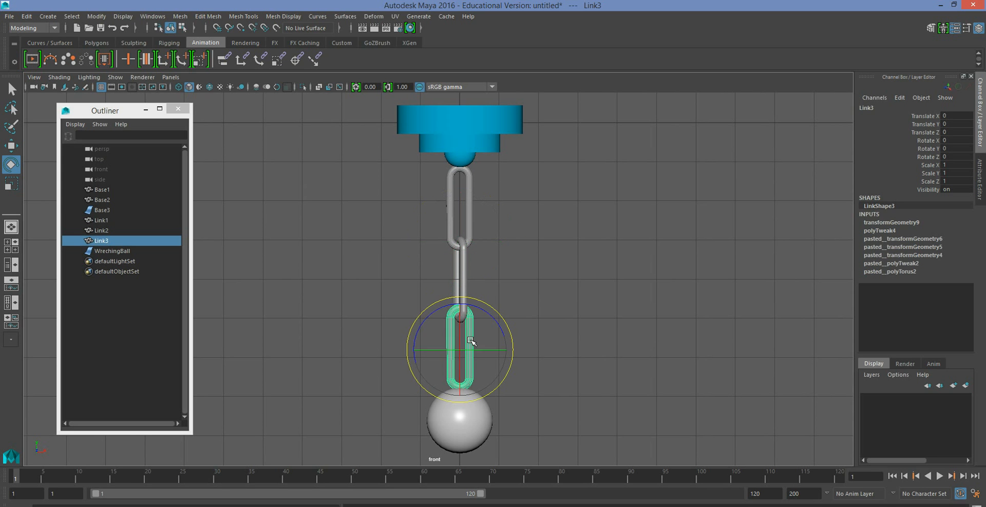
pyautogui.press('d')
pyautogui.moveTo(455, 299); pyautogui.dragTo(453, 257)
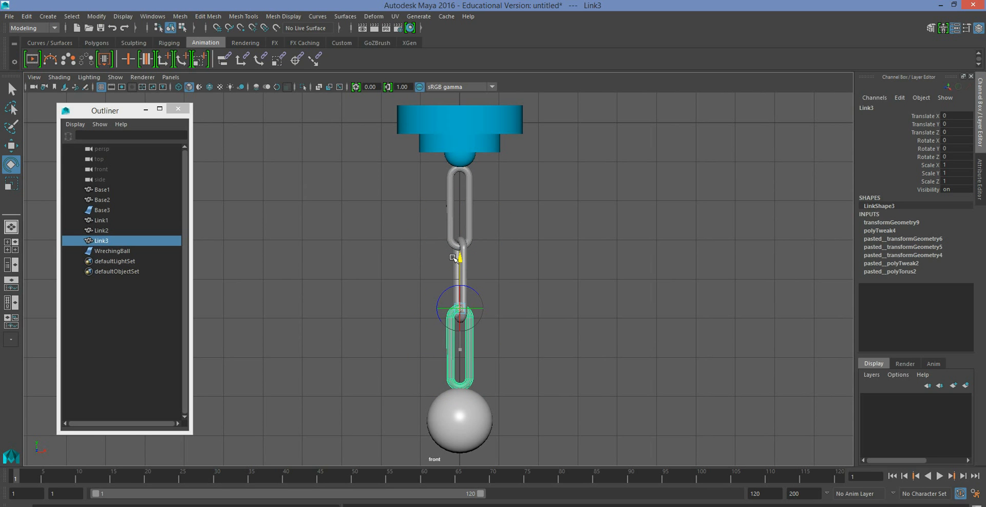
# Move the wrecking ball's pivot point up to the top of the ball, where it meets Link3
pyautogui.click(454, 429)
pyautogui.press('d')
pyautogui.moveTo(460, 371); pyautogui.dragTo(458, 341)
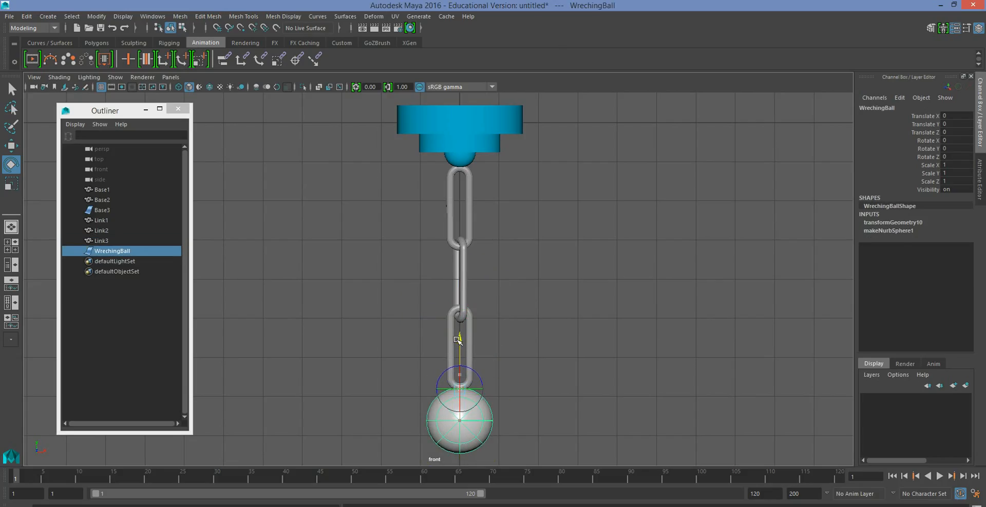
pyautogui.click(520, 345)
# Try rotating Link2, Link3 and the wrecking ball around their new pivot points, undoing each rotation
pyautogui.click(469, 292)
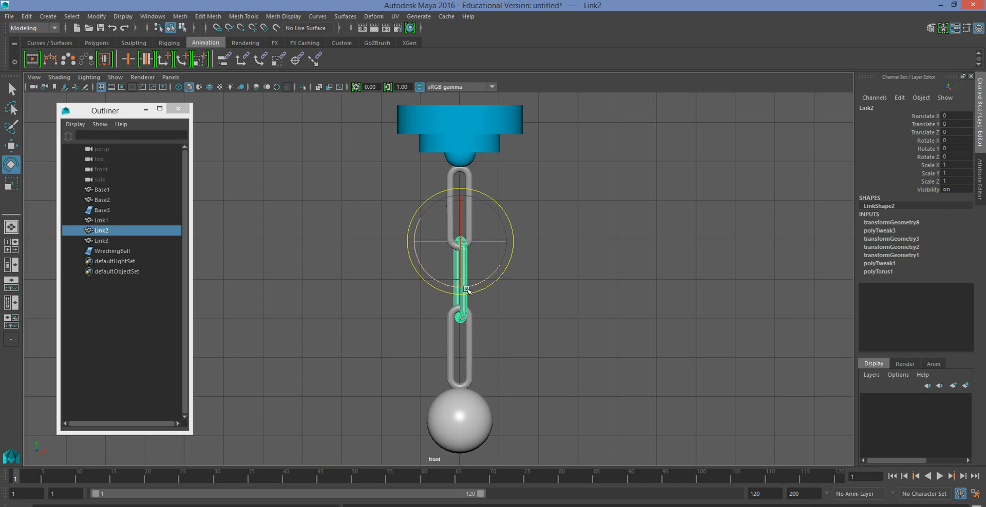
pyautogui.moveTo(426, 275); pyautogui.dragTo(465, 291)
pyautogui.hotkey('ctrl', 'z')
pyautogui.click(470, 354)
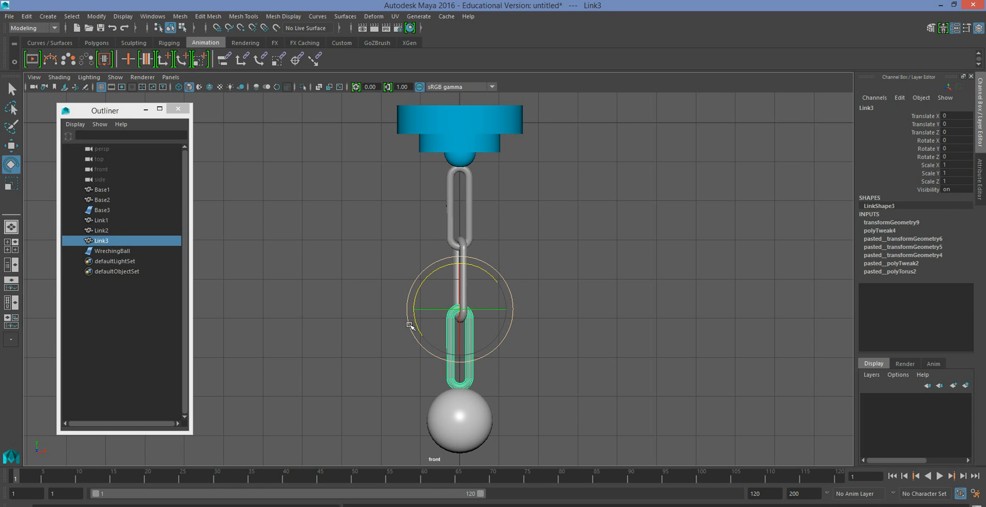
pyautogui.moveTo(419, 288)
pyautogui.mouseDown()
pyautogui.moveTo(429, 273)
pyautogui.moveTo(410, 334)
pyautogui.moveTo(447, 258)
pyautogui.moveTo(420, 294)
pyautogui.mouseUp()
pyautogui.hotkey('ctrl', 'z')
pyautogui.click(466, 422)
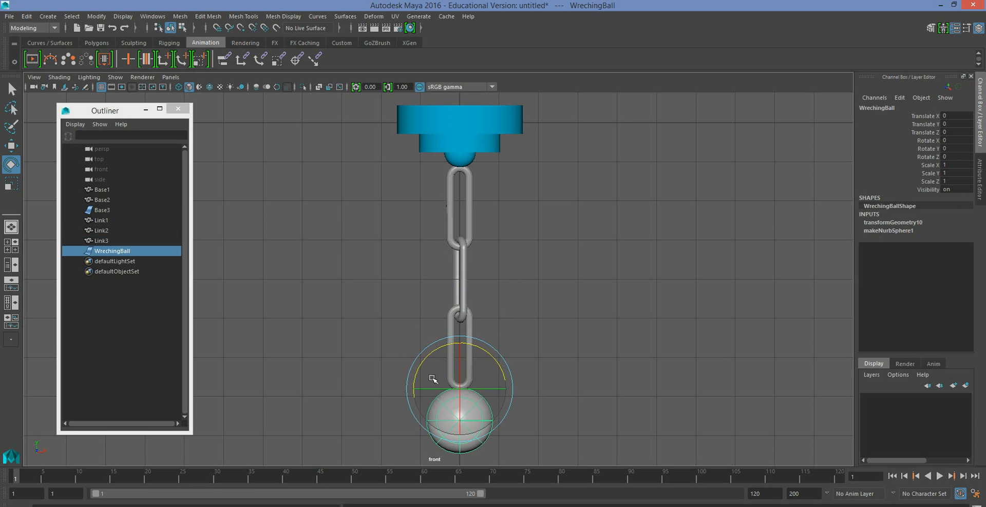
pyautogui.moveTo(425, 362)
pyautogui.mouseDown()
pyautogui.moveTo(412, 379)
pyautogui.moveTo(431, 350)
pyautogui.mouseUp()
pyautogui.click(594, 325)
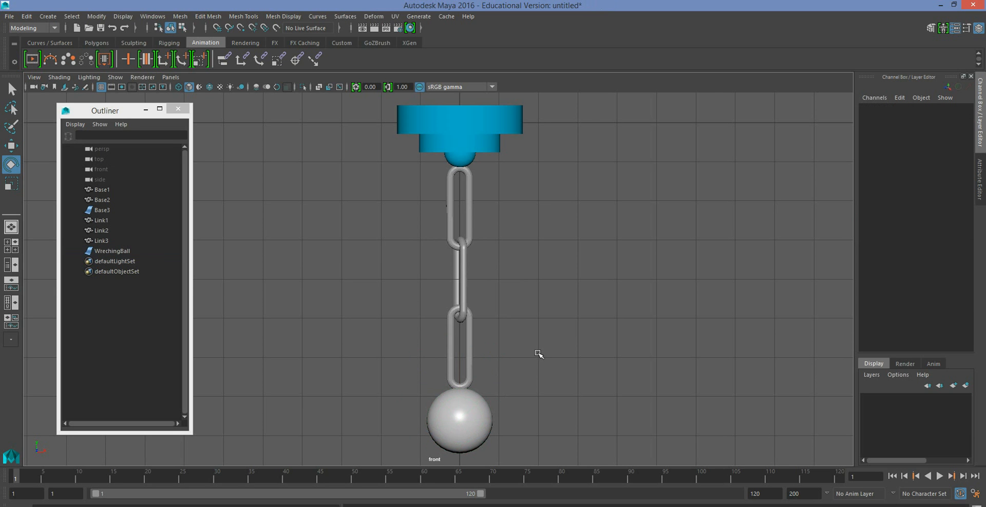
# Try rotating Link1 both ways around its upper pivot point, undo the rotations and clear the selection
pyautogui.scroll(-1, 546, 268)
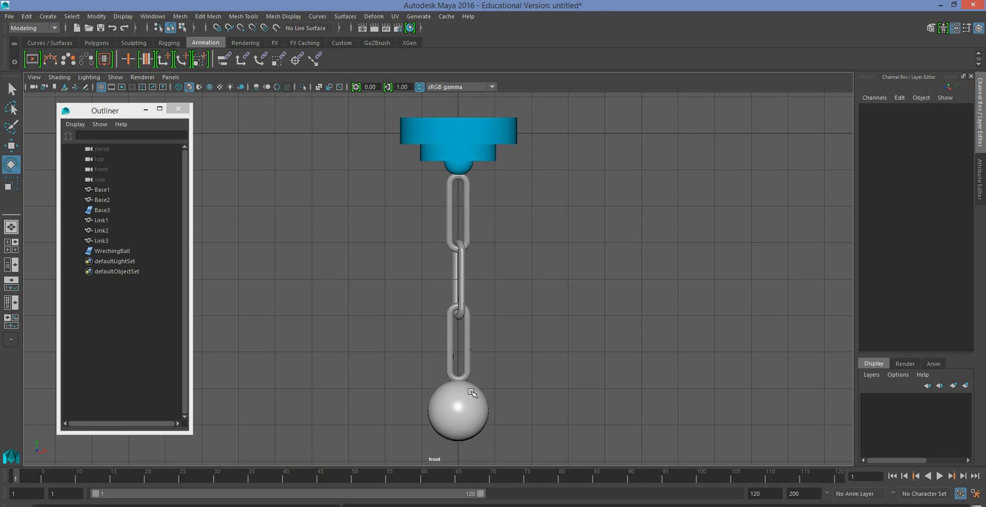
pyautogui.click(458, 213)
pyautogui.moveTo(487, 206); pyautogui.dragTo(411, 206)
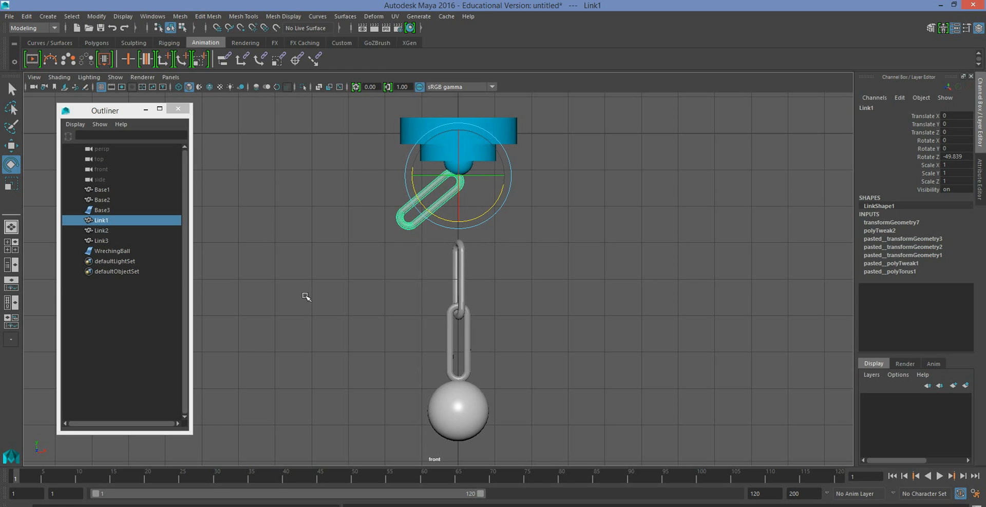
pyautogui.moveTo(478, 218); pyautogui.dragTo(529, 154)
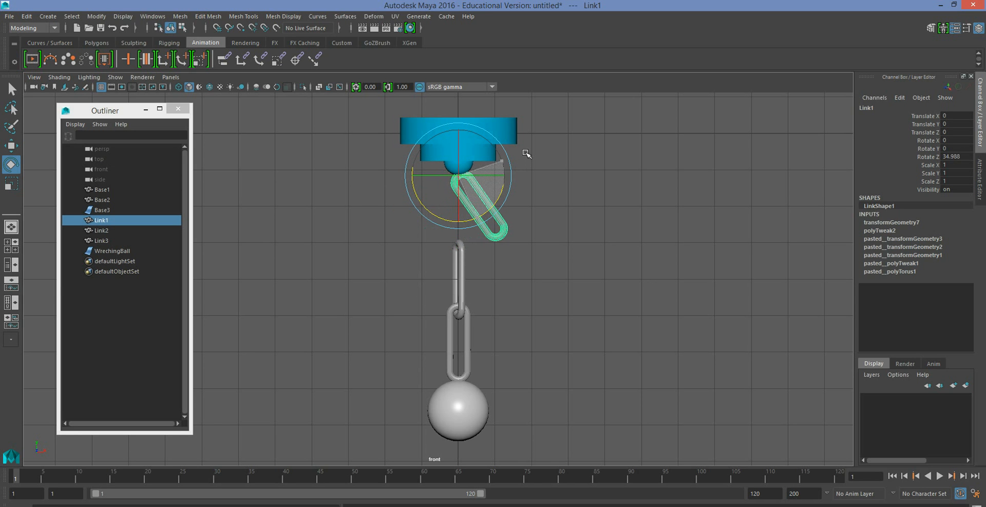
pyautogui.hotkey('ctrl', 'z')
pyautogui.hotkey('ctrl', 'z')
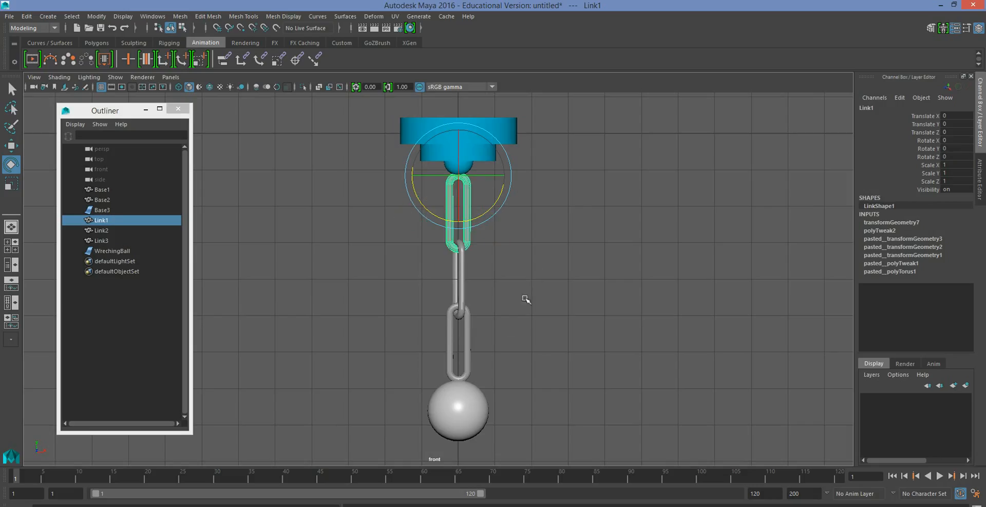
pyautogui.click(505, 329)
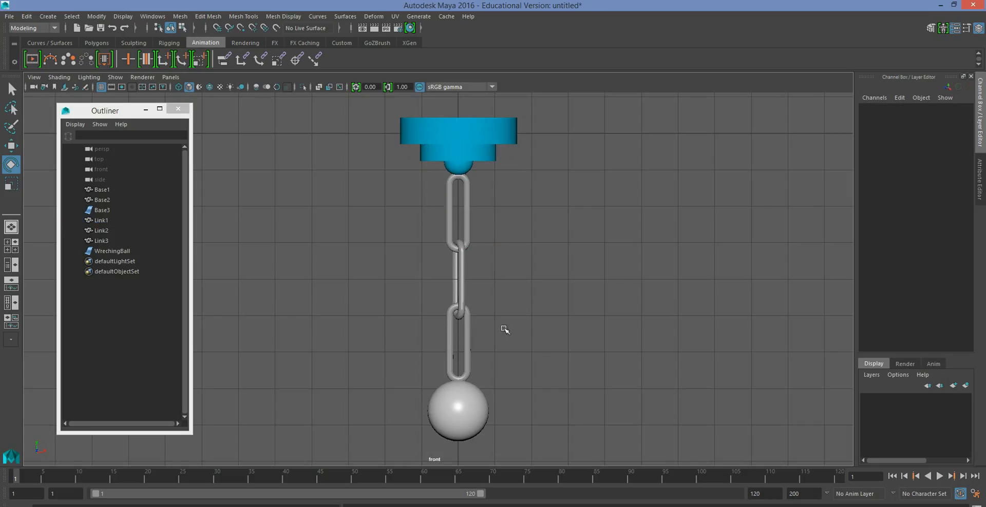
# Review the chain order upward by selecting WrechingBall, Link3, Link2, Link1 and Base1 in turn
pyautogui.click(457, 415)
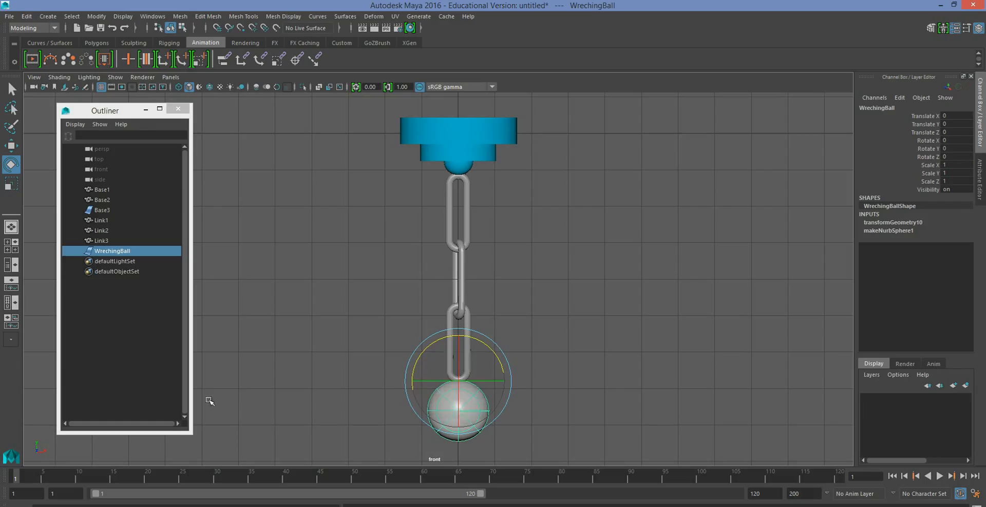
pyautogui.moveTo(119, 110); pyautogui.dragTo(158, 129)
pyautogui.click(405, 398)
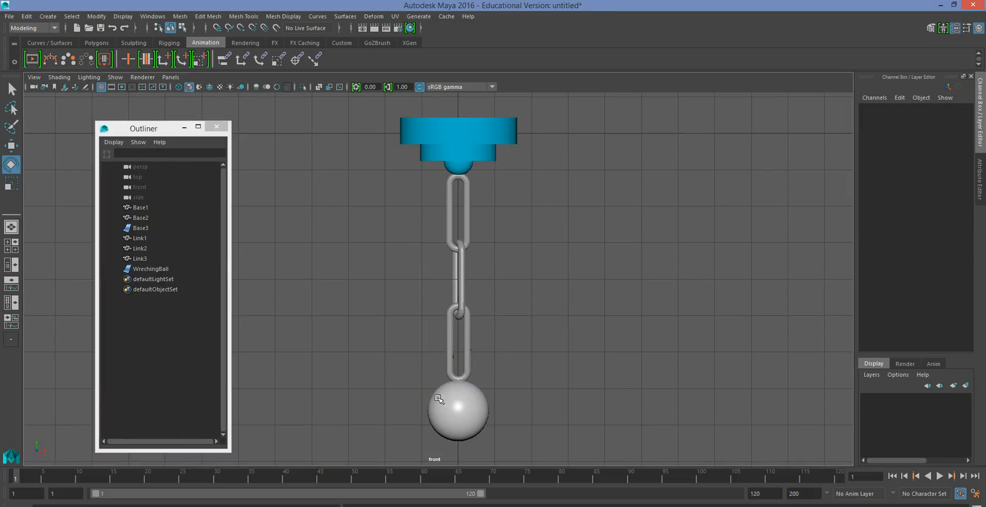
pyautogui.click(455, 403)
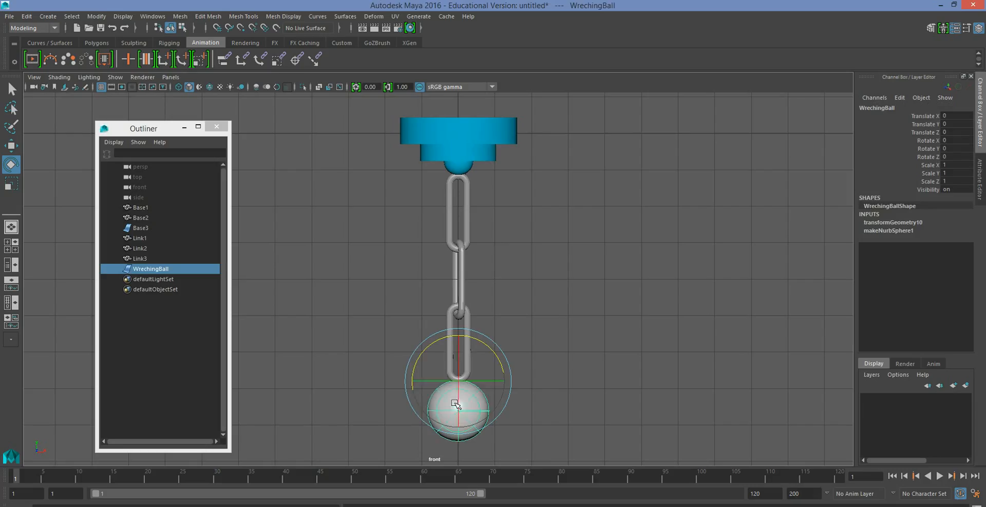
pyautogui.click(139, 271)
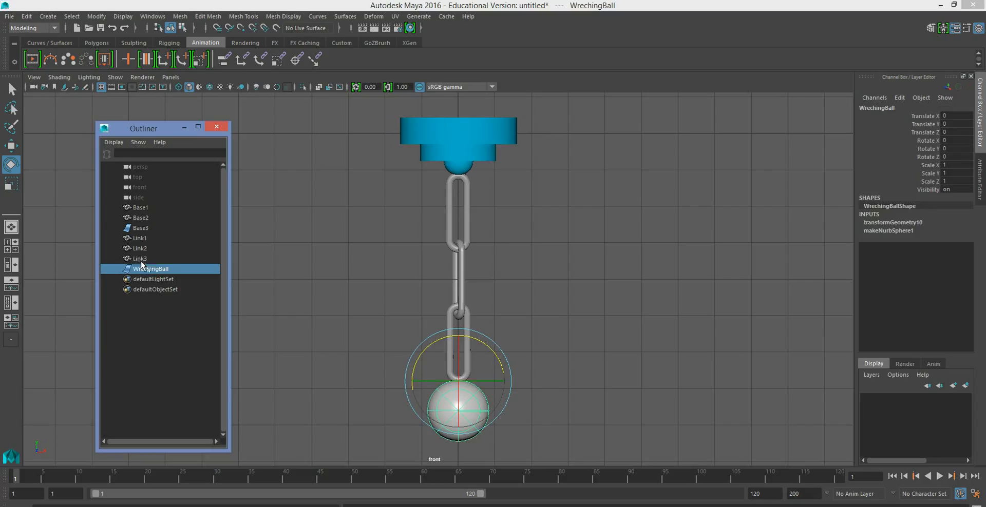
pyautogui.click(451, 312)
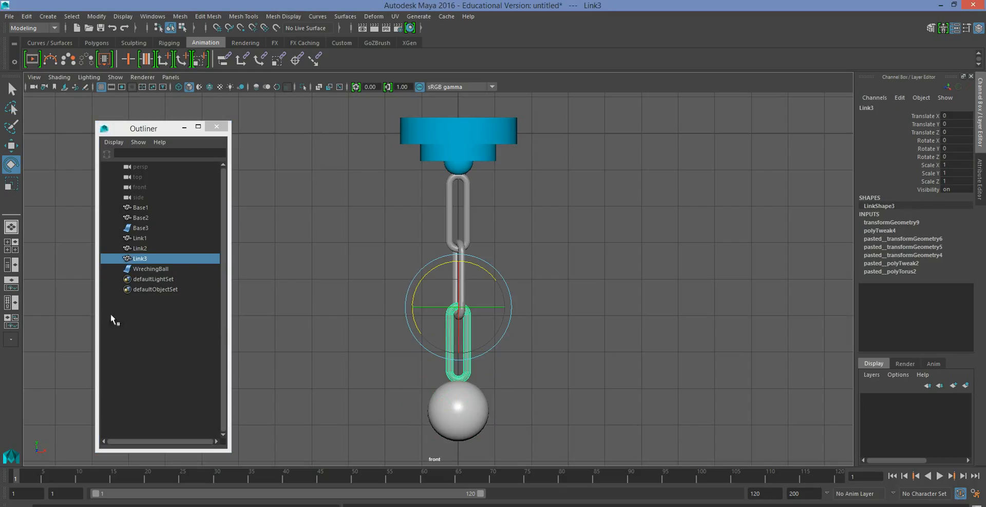
pyautogui.click(139, 250)
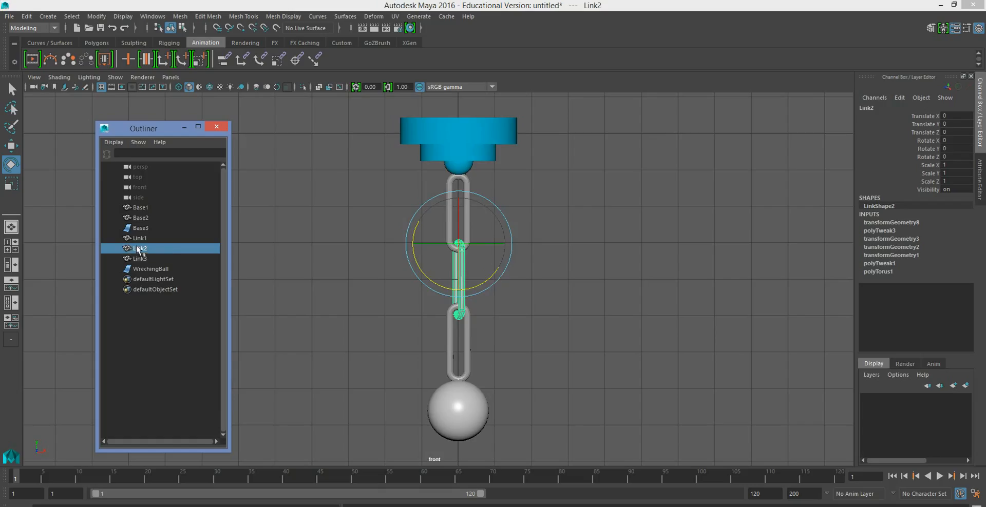
pyautogui.click(139, 238)
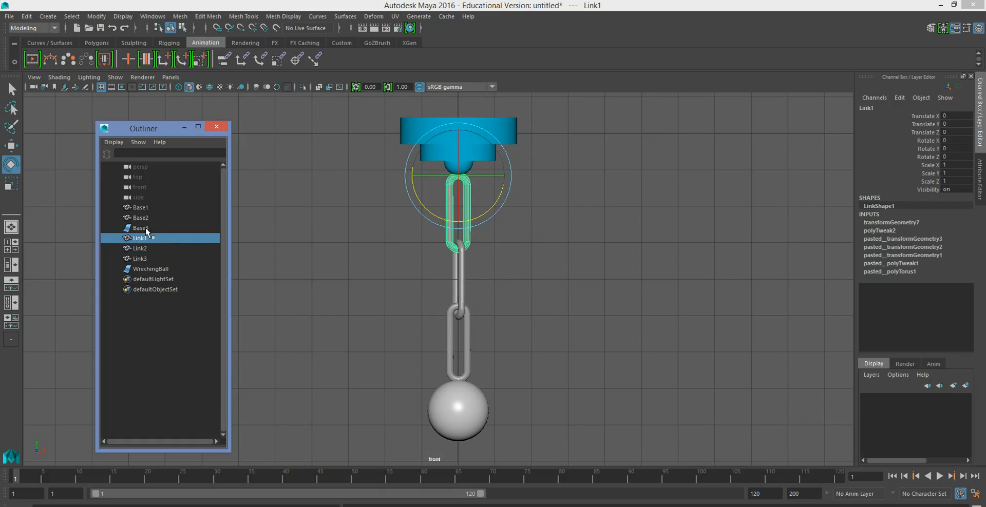
pyautogui.moveTo(147, 232); pyautogui.dragTo(141, 209, button='middle')
pyautogui.click(140, 209)
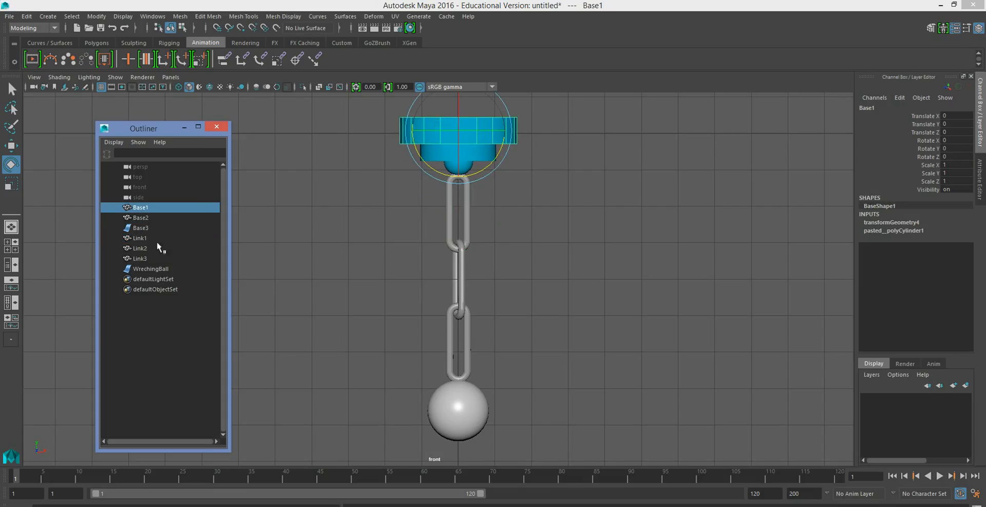
# Review the remaining parts downward by selecting Base2, Base3, Link1, Link2 and Link3 in turn
pyautogui.click(141, 219)
pyautogui.click(142, 228)
pyautogui.click(143, 236)
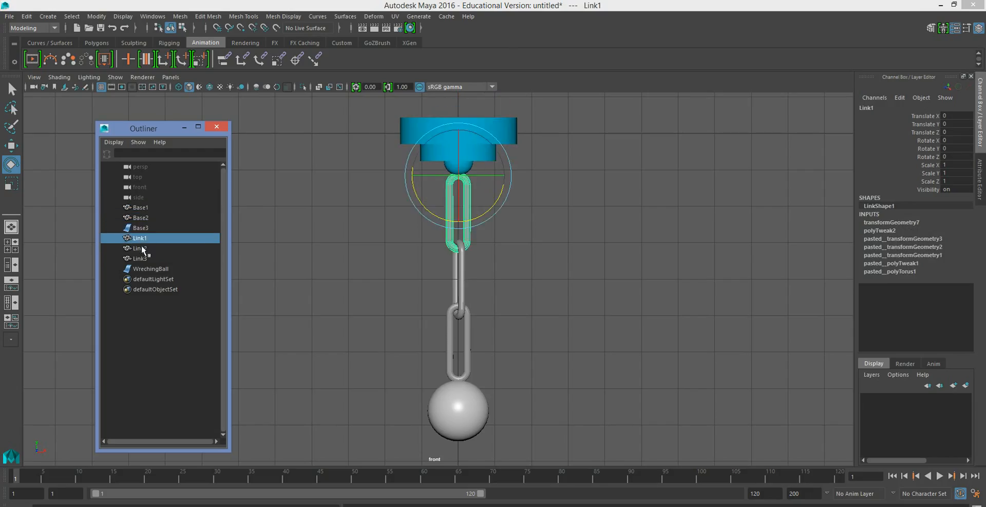
pyautogui.click(141, 247)
pyautogui.click(142, 259)
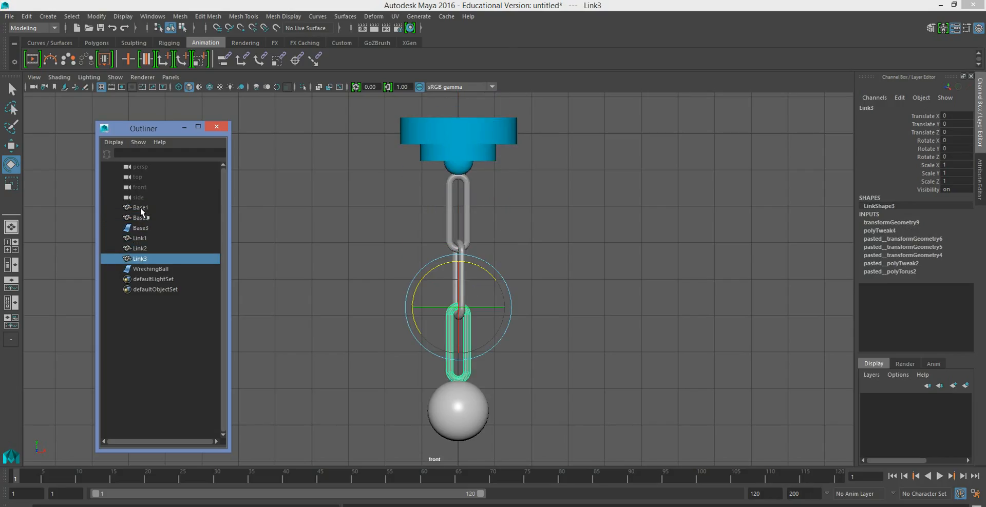
# Select Base1, Base2 and Base3 in turn to examine how the three base pieces are ordered
pyautogui.click(142, 209)
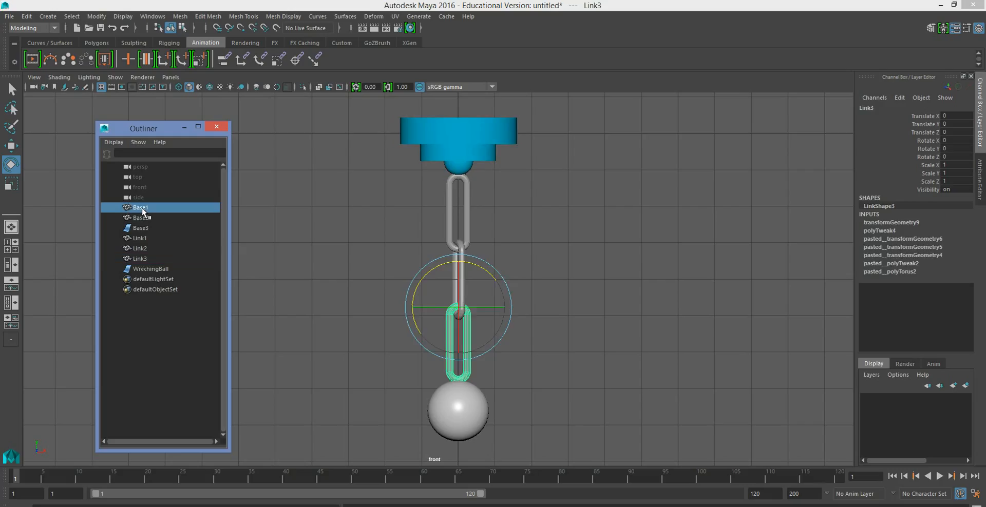
pyautogui.click(142, 218)
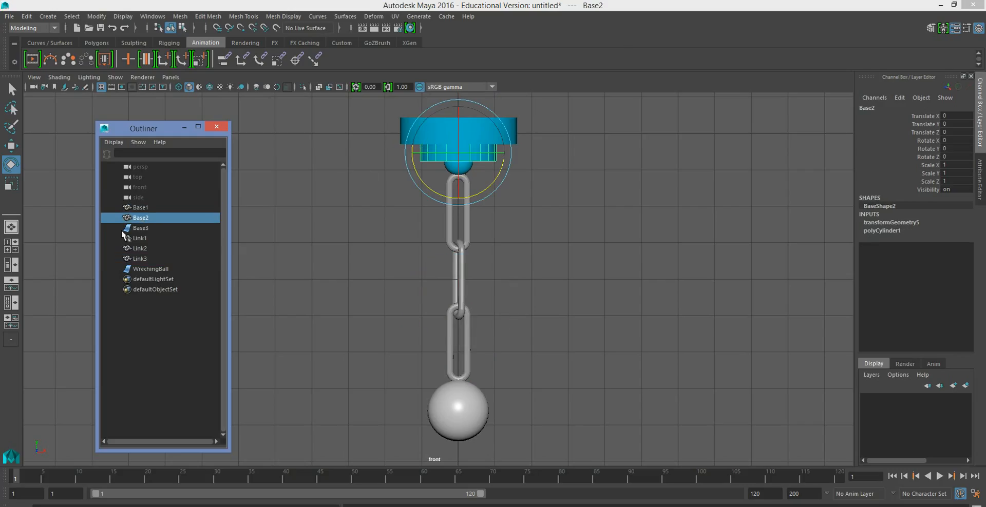
pyautogui.click(144, 209)
pyautogui.click(144, 219)
pyautogui.click(143, 229)
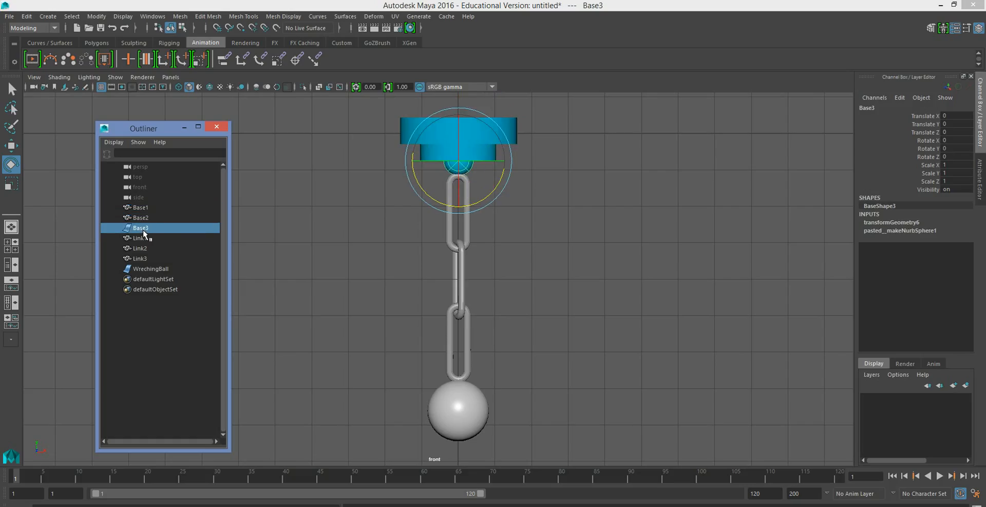
pyautogui.click(144, 209)
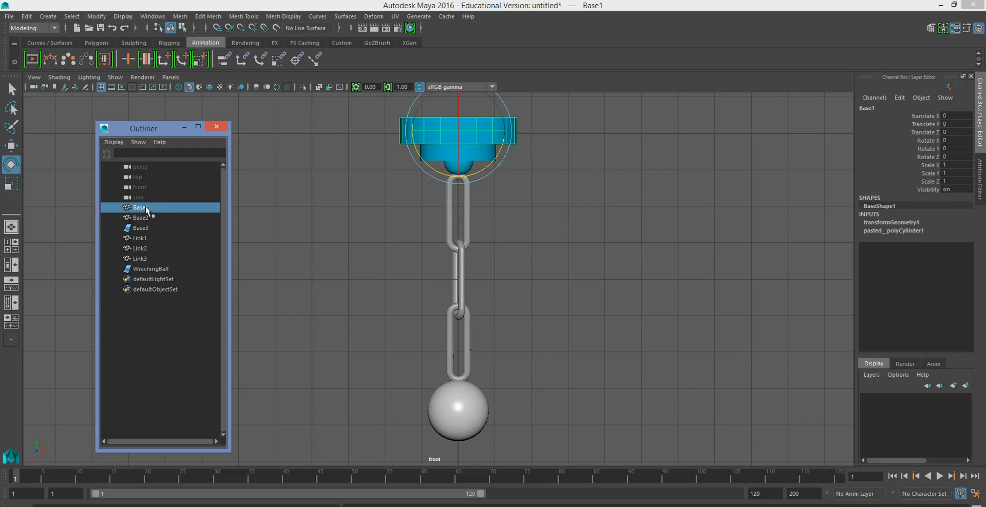
pyautogui.moveTo(140, 209); pyautogui.dragTo(425, 136, button='middle')
# Look up the Parent command without applying it, and clear the selection
pyautogui.click(25, 16)
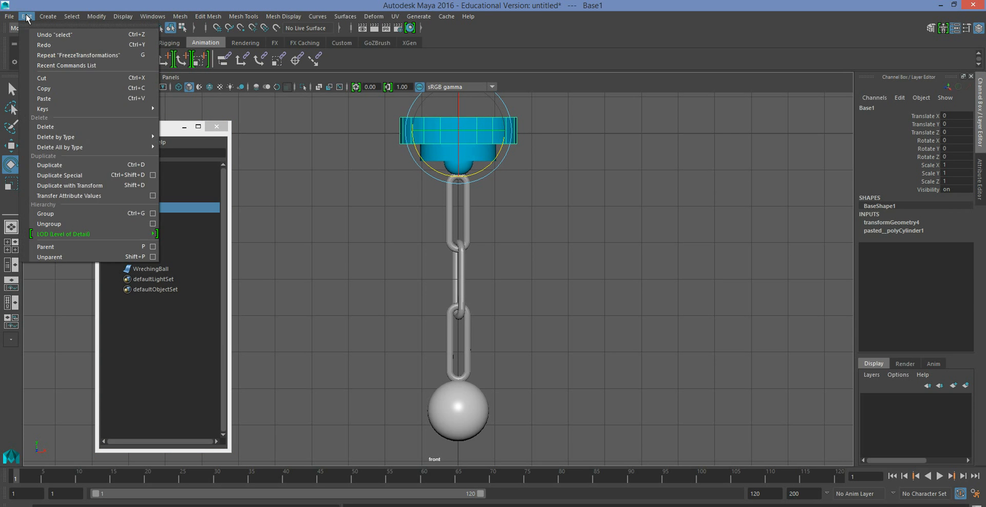
pyautogui.moveTo(7, 20)
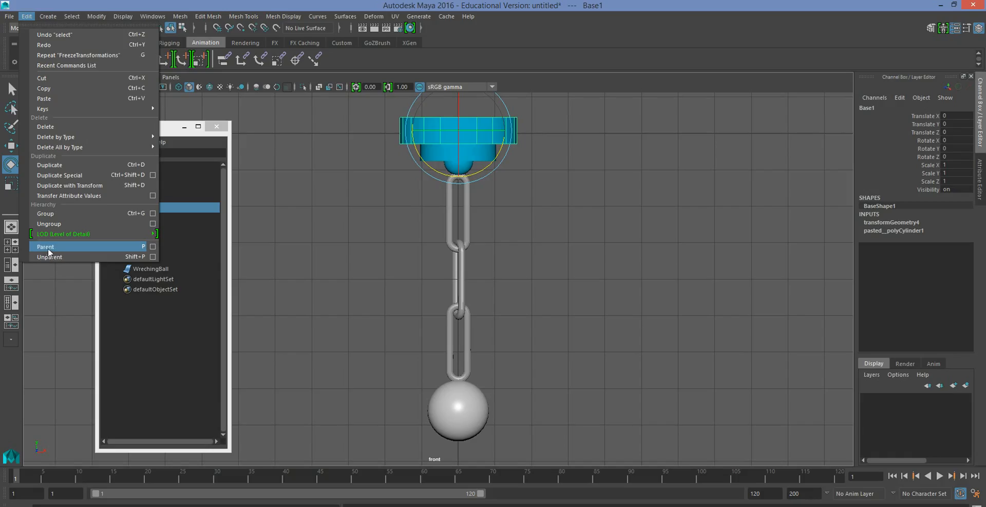
pyautogui.click(356, 246)
pyautogui.click(356, 247)
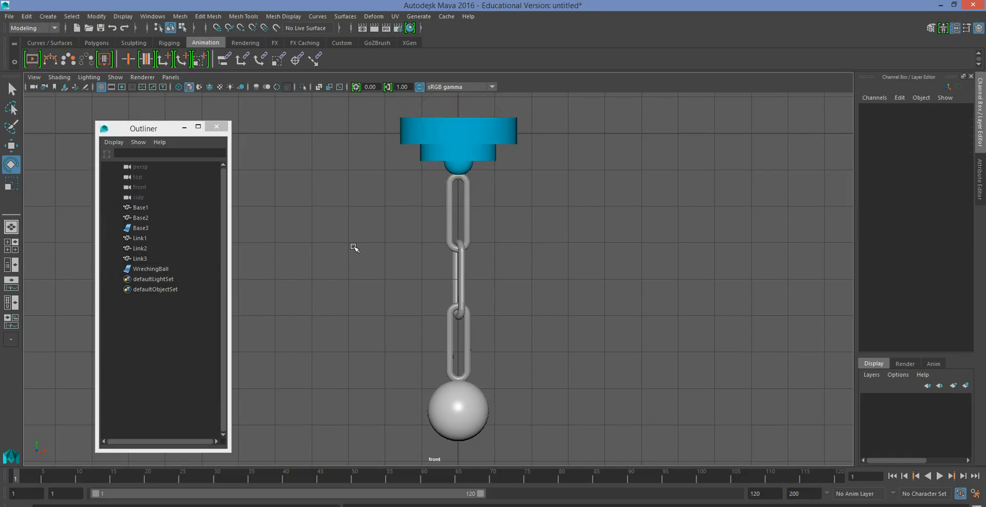
# Select Base2 and Base1 in the viewport to examine which is the child and which the parent
pyautogui.click(431, 157)
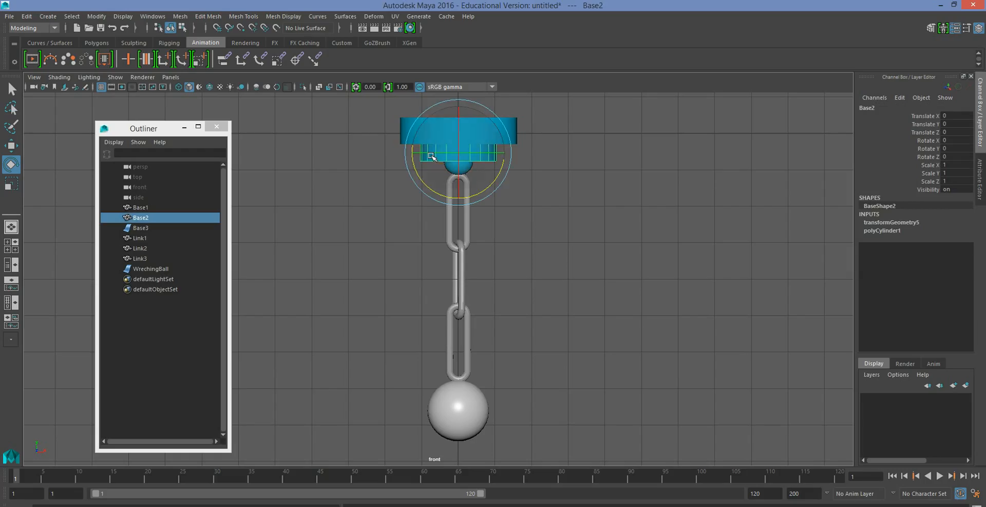
pyautogui.click(513, 124)
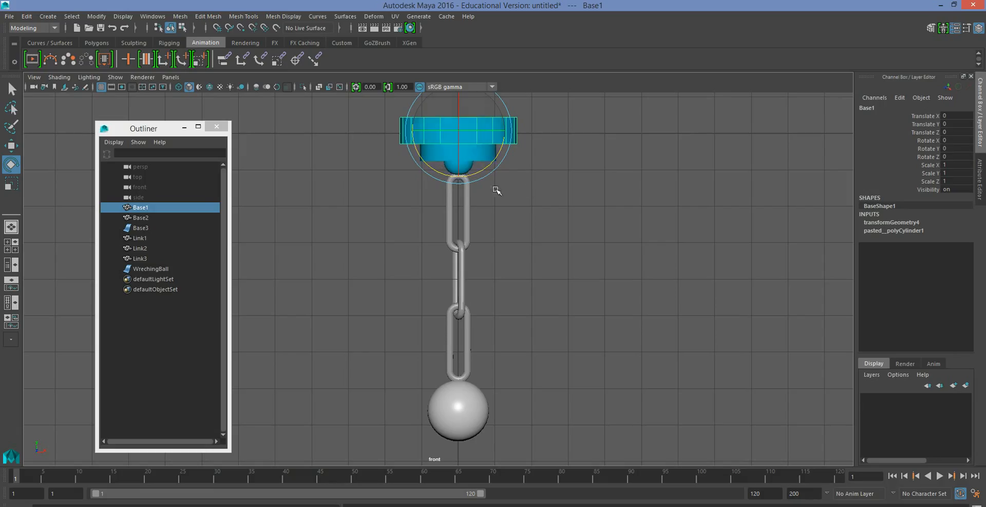
pyautogui.click(526, 186)
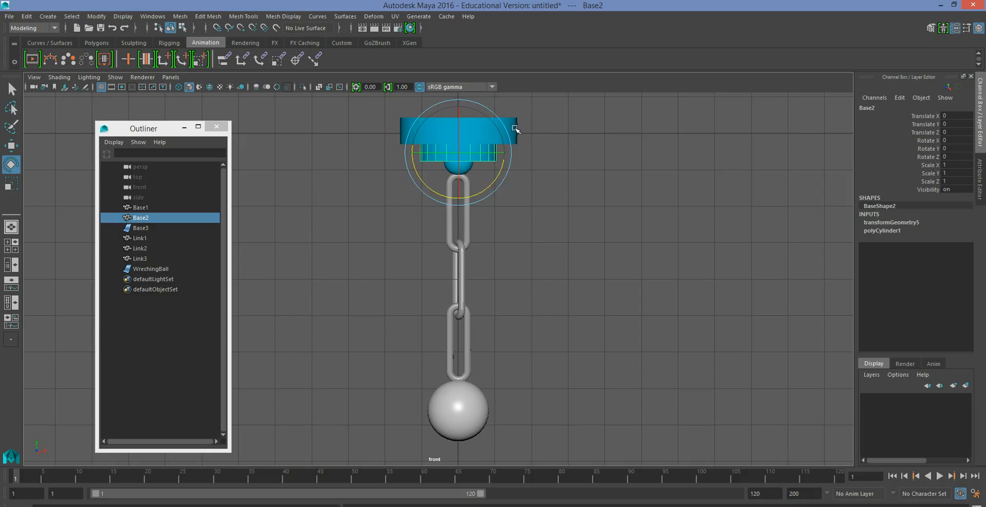
pyautogui.click(516, 130)
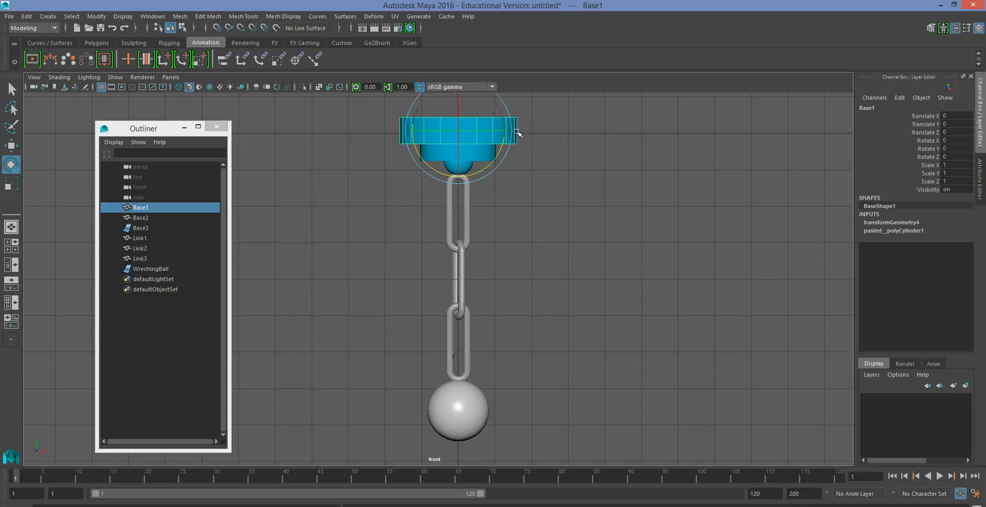
pyautogui.click(502, 192)
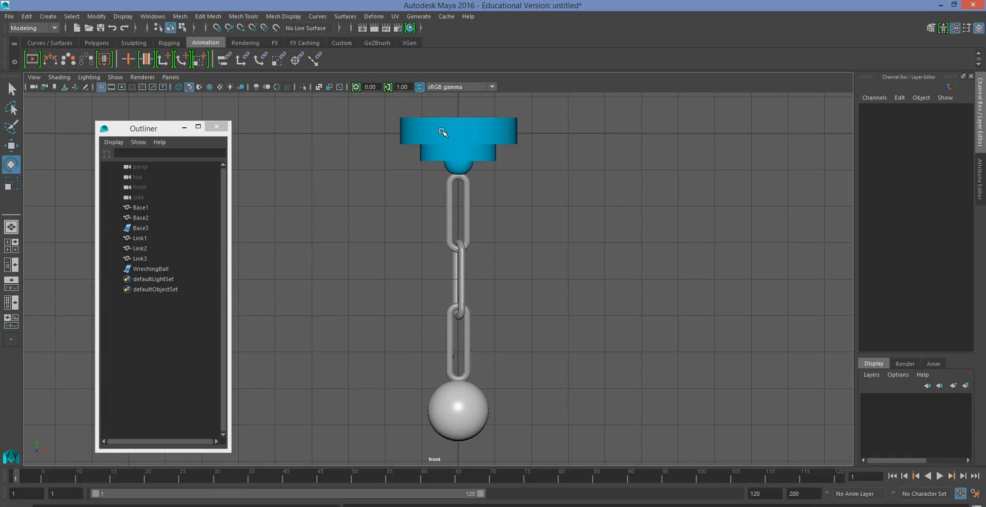
pyautogui.click(438, 131)
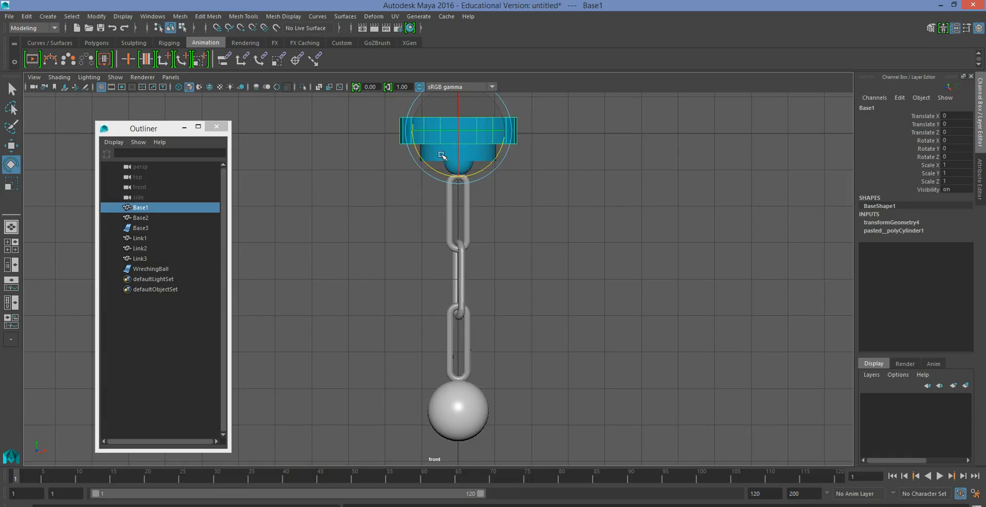
pyautogui.click(540, 168)
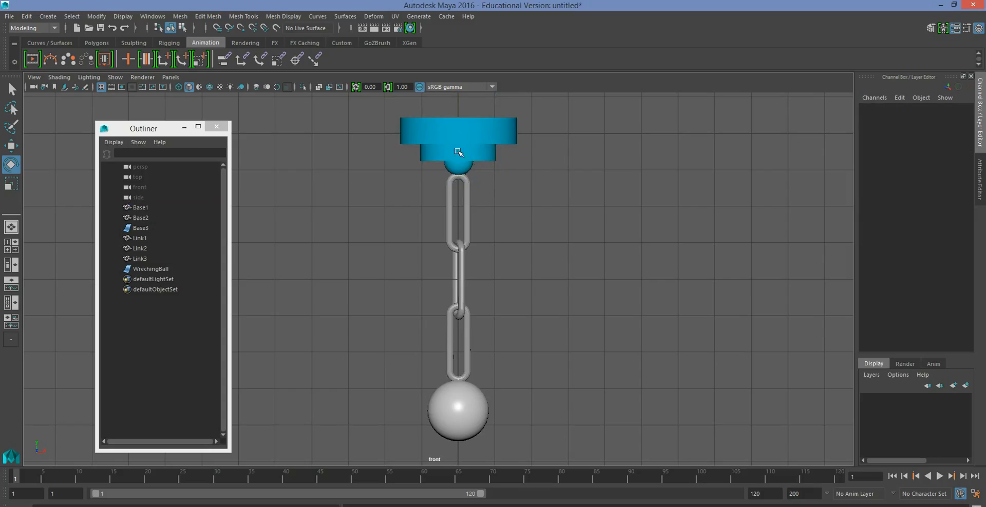
# Select Link1 with Link2, and Base1 and Base2, to examine the pairs for parenting, leaving nothing selected
pyautogui.click(449, 211)
pyautogui.click(459, 282)
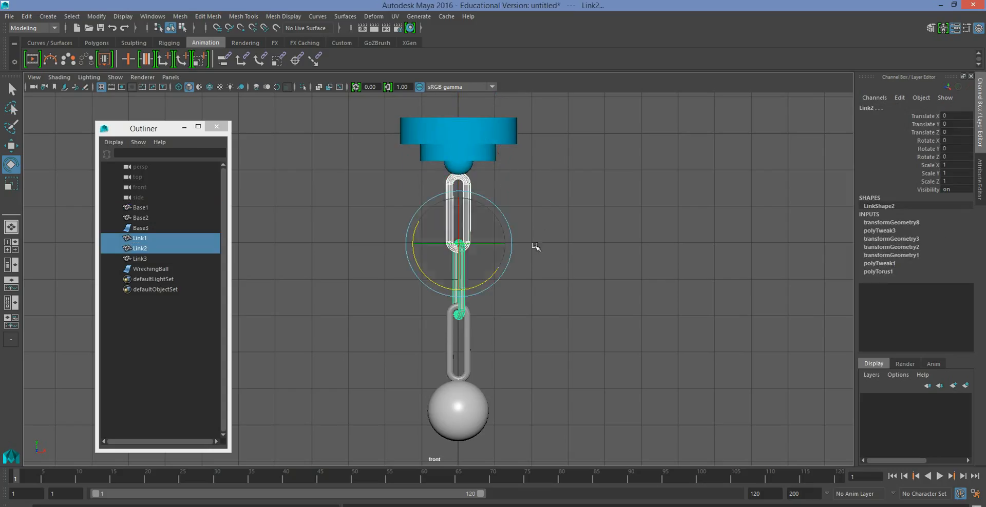
pyautogui.click(548, 228)
pyautogui.click(426, 132)
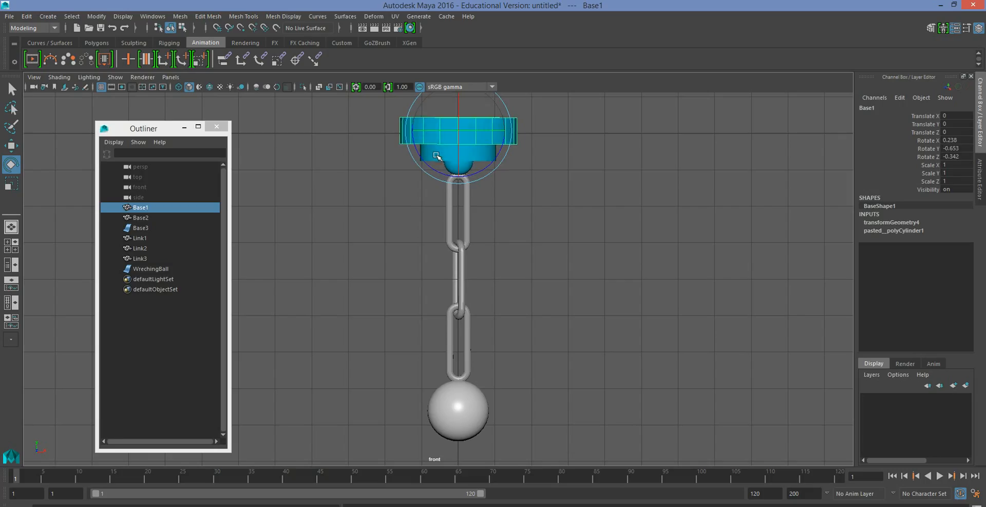
pyautogui.click(403, 180)
pyautogui.click(431, 158)
pyautogui.click(399, 143)
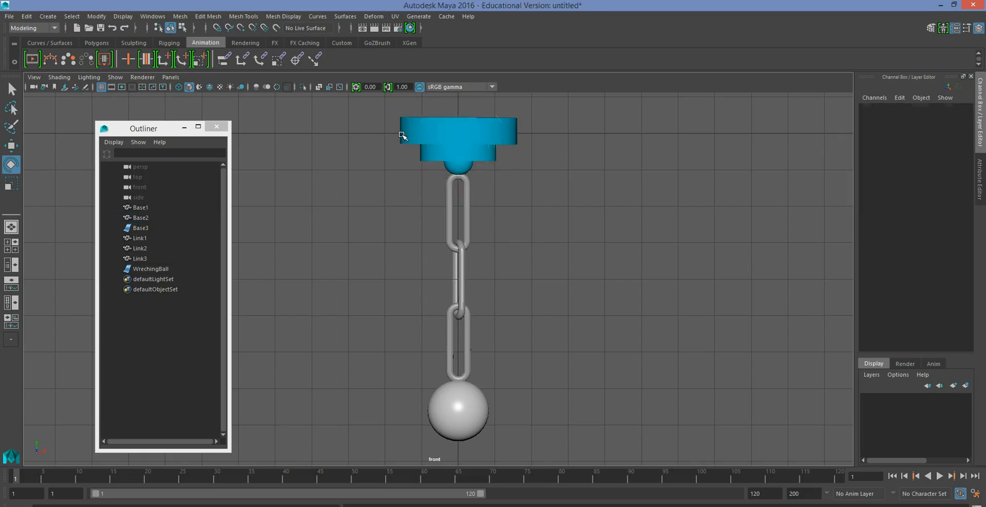
# Select Base1 and reduce the display size of its rotate manipulator
pyautogui.click(457, 133)
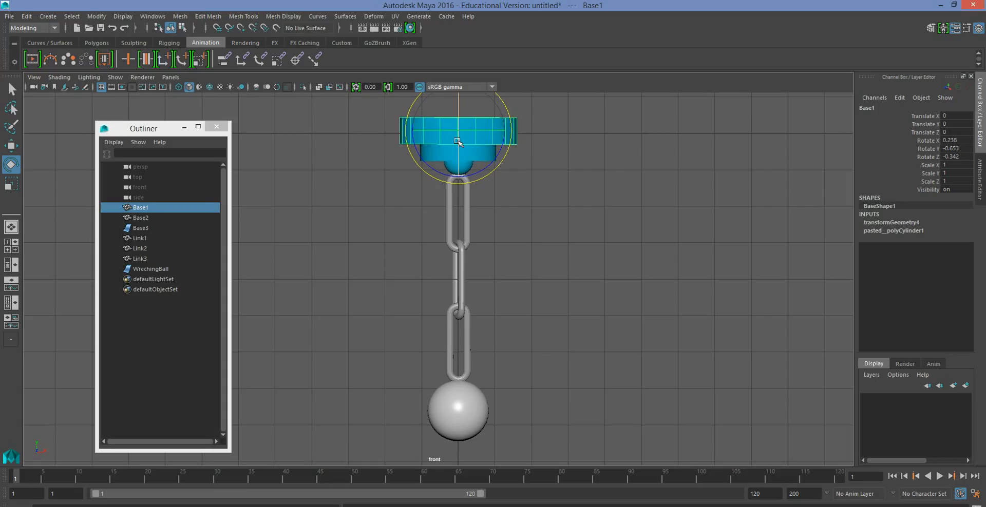
pyautogui.press('-')
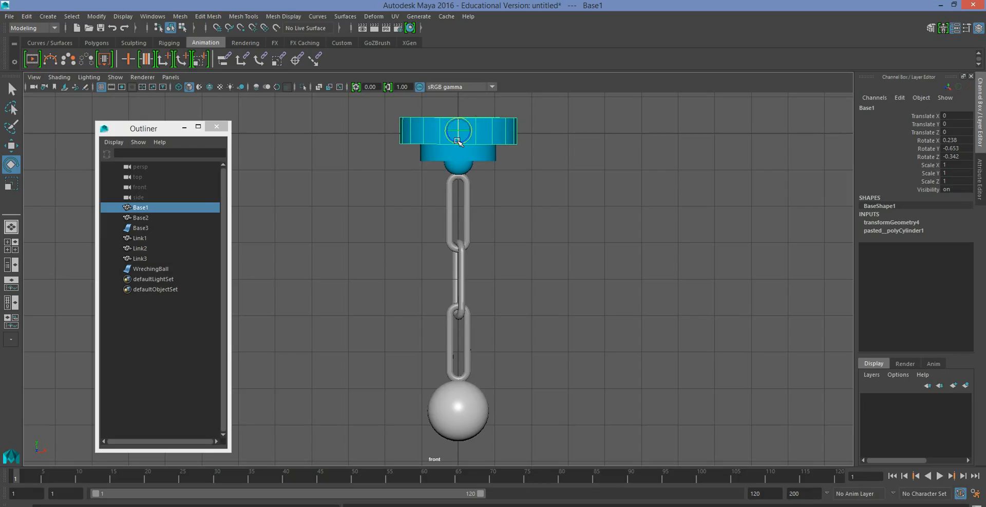
pyautogui.press('=')
pyautogui.press('-')
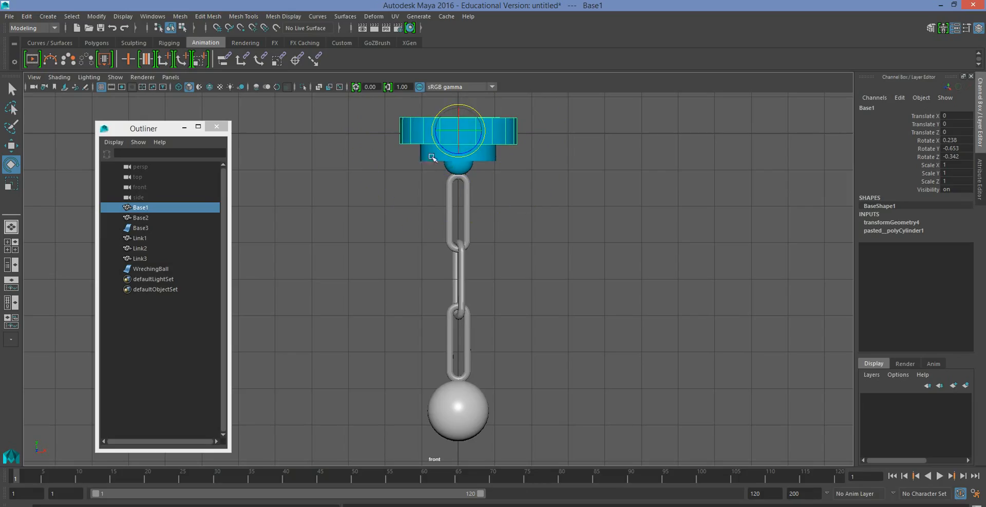
# Try parenting Base1 under Base2, and expand Base2 in the Outliner to examine the resulting order
pyautogui.keyDown('shift'); pyautogui.click(432, 157); pyautogui.keyUp('shift')
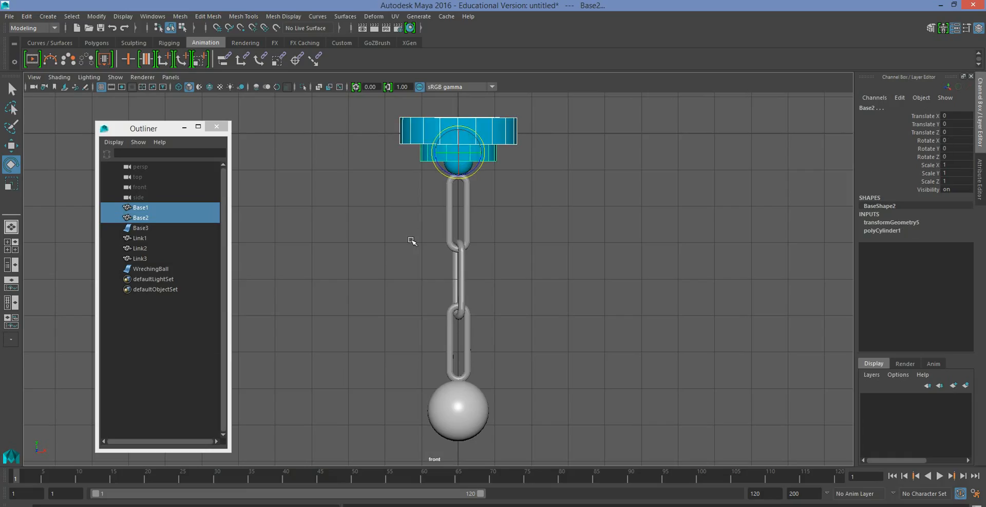
pyautogui.click(337, 220)
pyautogui.click(131, 209)
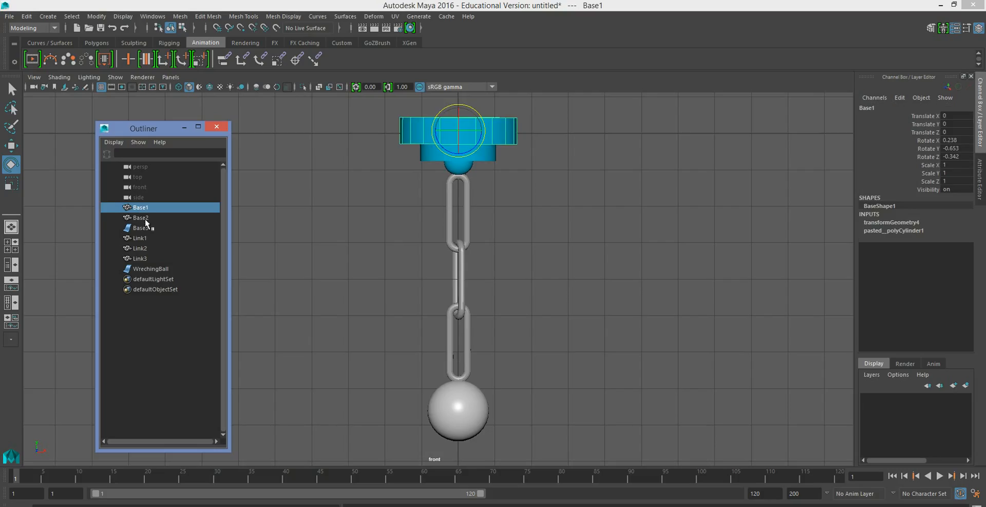
pyautogui.keyDown('ctrl'); pyautogui.click(140, 218); pyautogui.keyUp('ctrl')
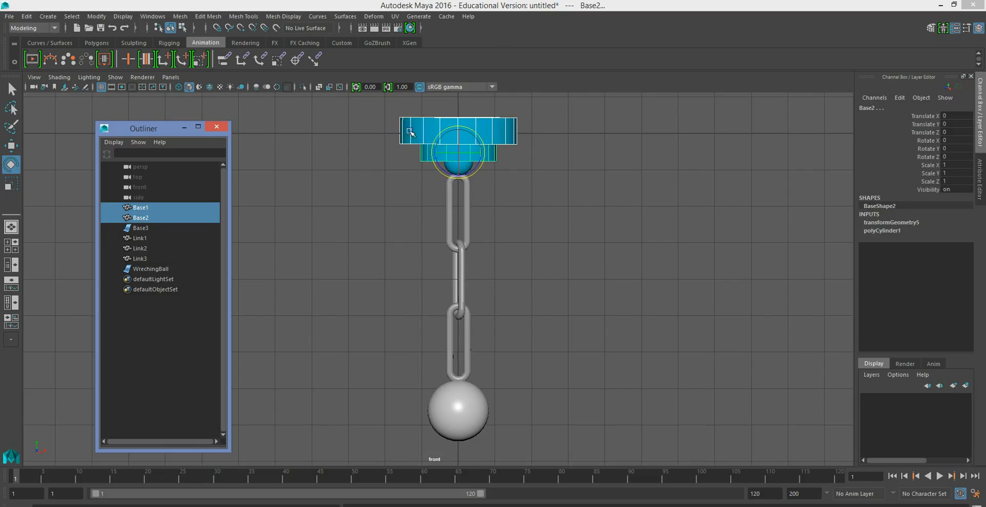
pyautogui.click(28, 19)
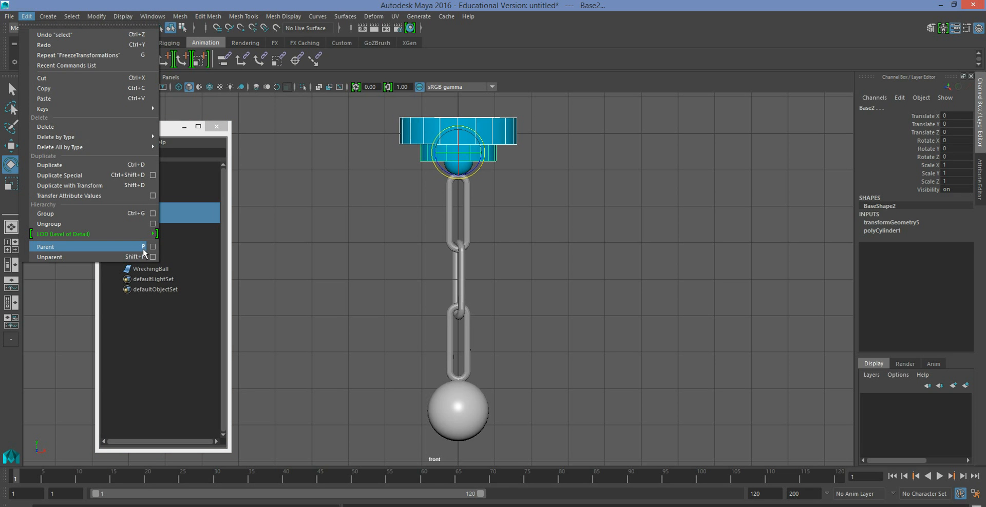
pyautogui.click(43, 249)
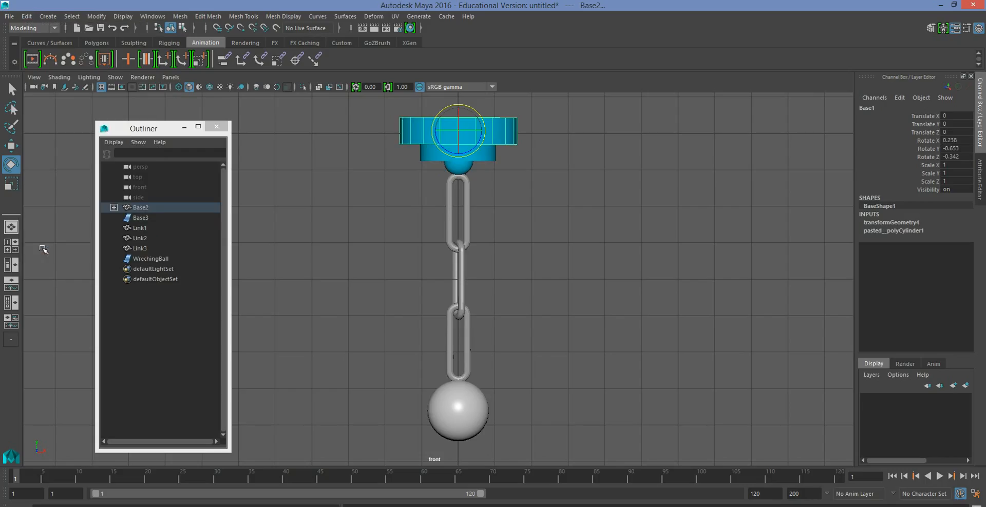
pyautogui.click(115, 207)
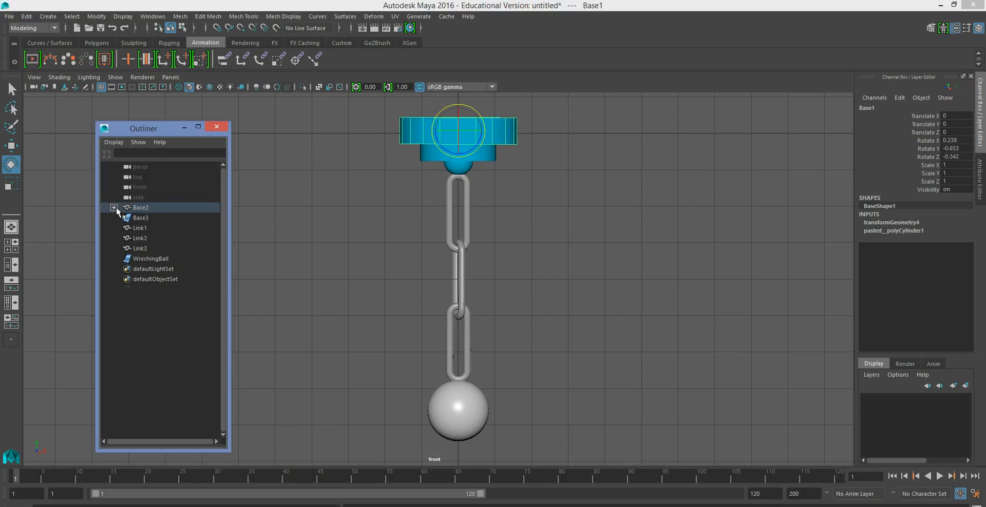
pyautogui.click(289, 220)
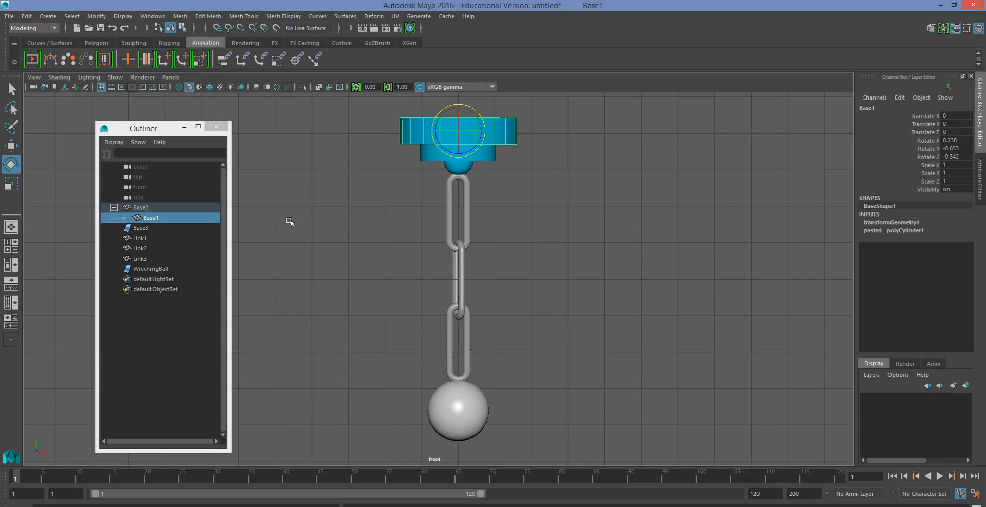
# Undo the parenting of Base1 under Base2, leaving nothing selected
pyautogui.click(413, 137)
pyautogui.click(343, 211)
pyautogui.hotkey('ctrl', 'z')
pyautogui.hotkey('ctrl', 'z')
pyautogui.hotkey('ctrl', 'z')
pyautogui.hotkey('ctrl', 'z')
pyautogui.hotkey('ctrl', 'z')
pyautogui.click(410, 170)
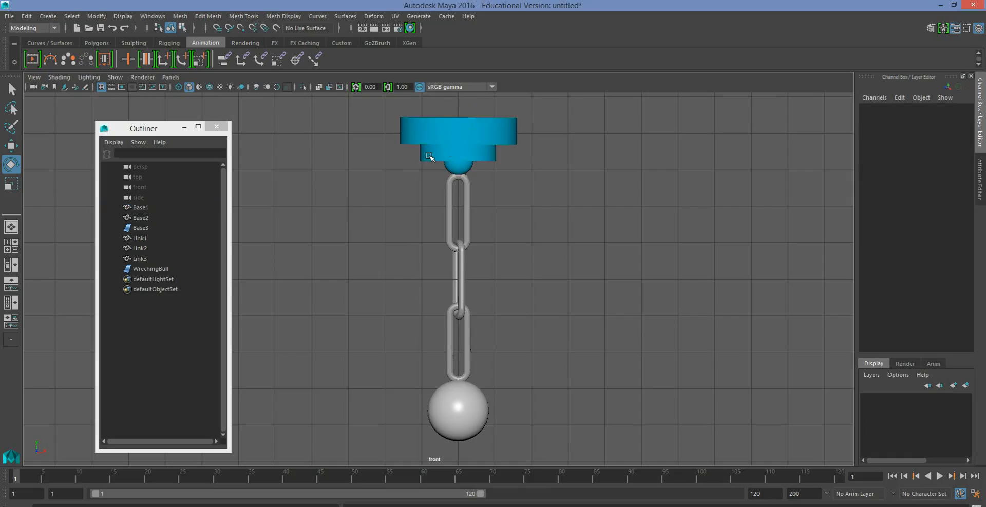
# Parent Base2 under Base1, expand Base1 in the Outliner, and clear the selection
pyautogui.click(428, 158)
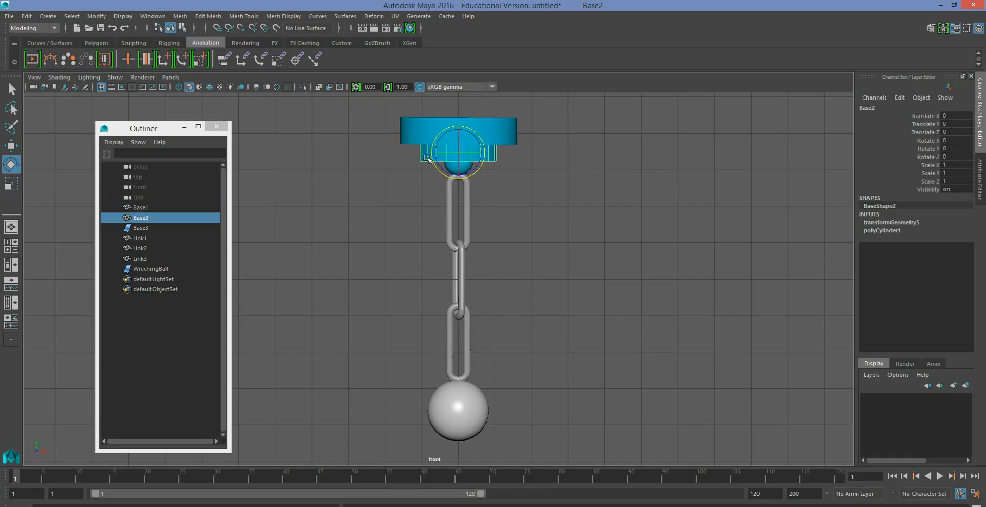
pyautogui.click(406, 167)
pyautogui.click(425, 158)
pyautogui.keyDown('shift'); pyautogui.click(412, 136); pyautogui.keyUp('shift')
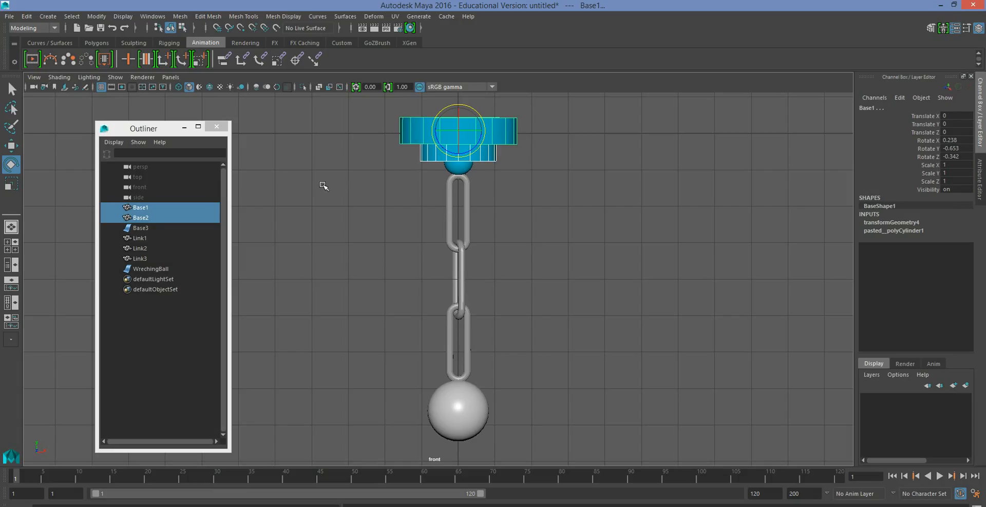
pyautogui.press('p')
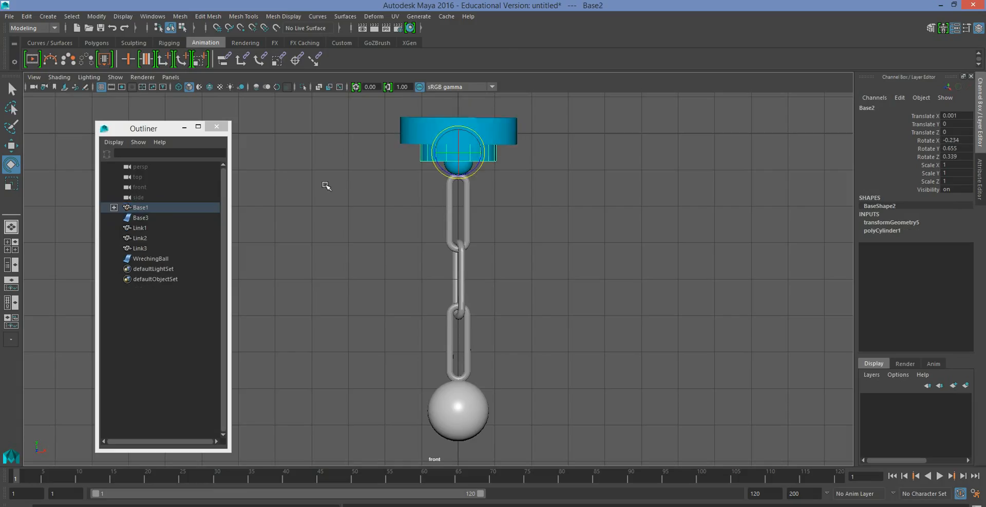
pyautogui.click(113, 207)
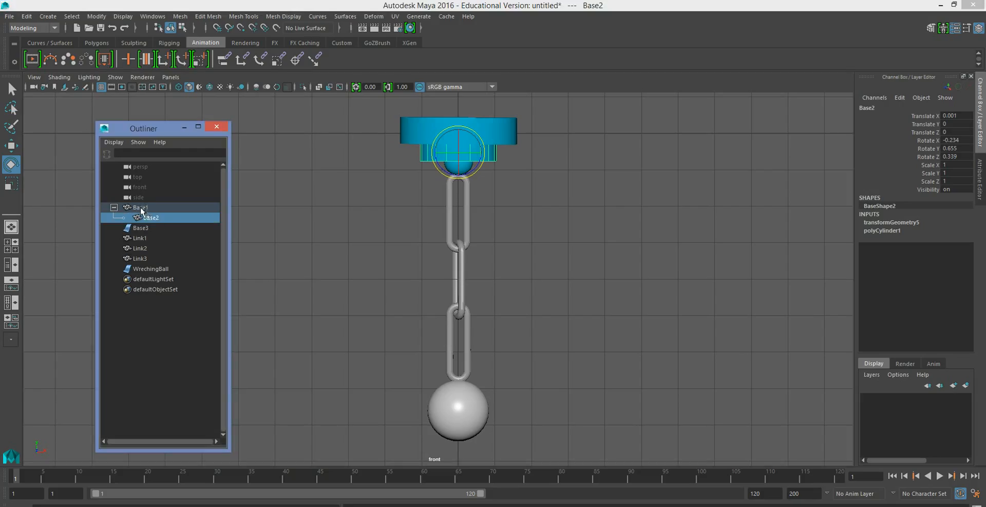
pyautogui.click(305, 205)
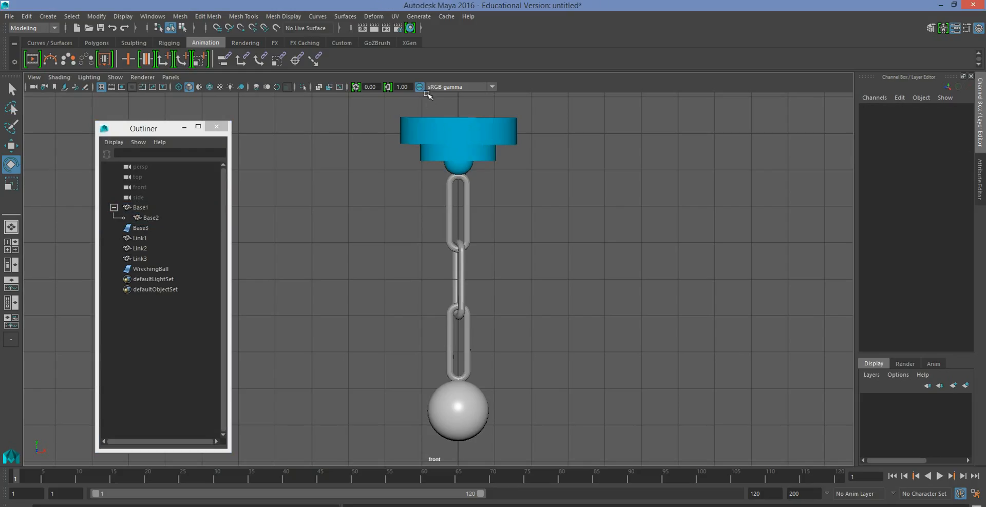
# Move Base1 sideways along X to test whether its child Base2 follows, and undo the move
pyautogui.click(433, 158)
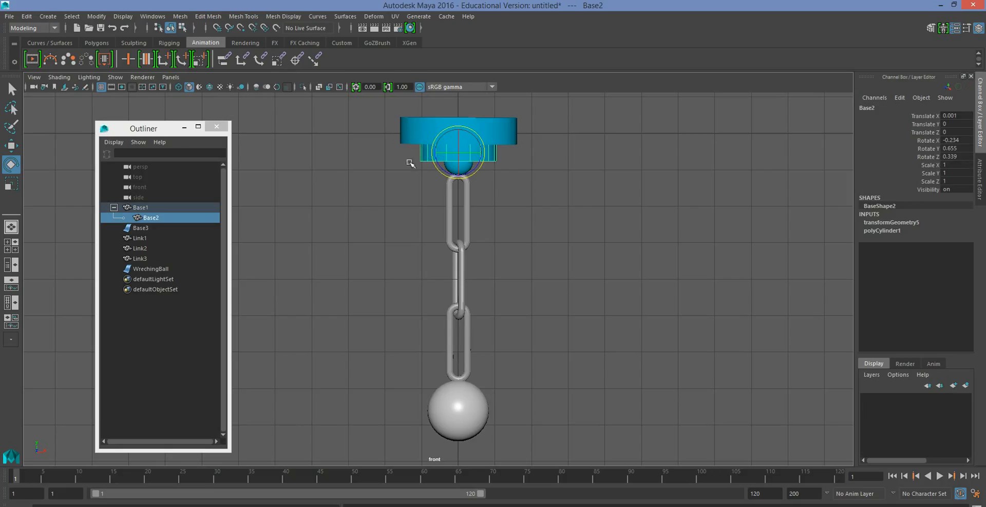
pyautogui.click(414, 135)
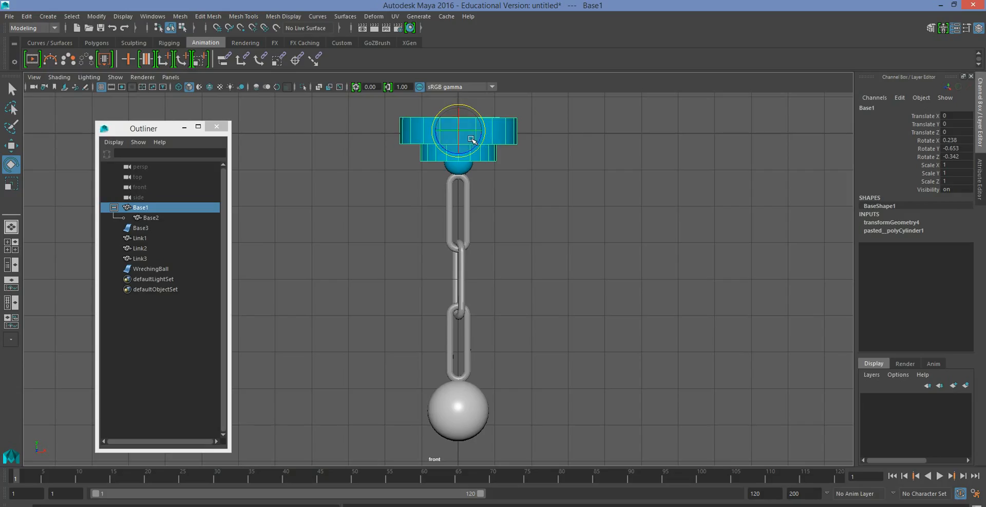
pyautogui.press('w')
pyautogui.moveTo(486, 134); pyautogui.dragTo(529, 129)
pyautogui.click(512, 147)
pyautogui.click(496, 136)
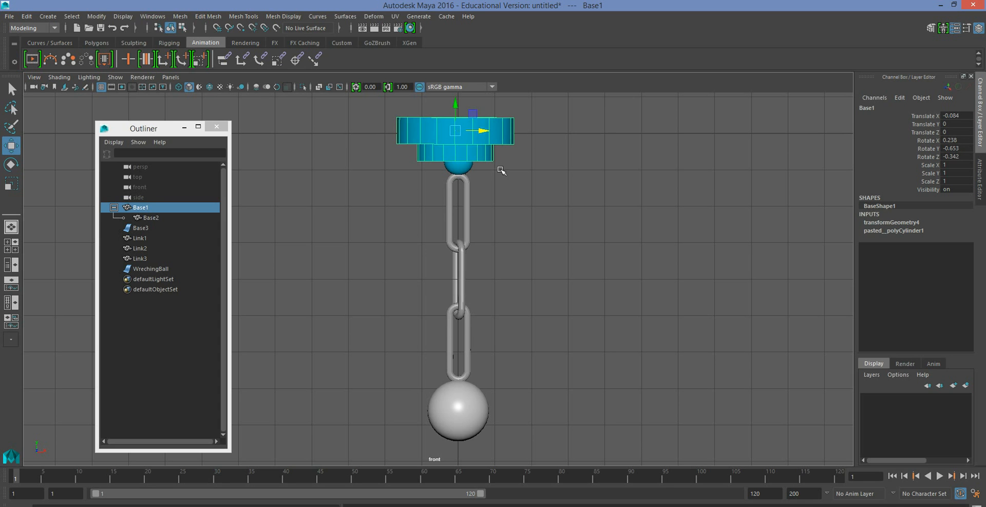
pyautogui.hotkey('ctrl', 'z')
# Move Base2 sideways along X to test whether it moves independently of Base1, undo the move, and clear the selection
pyautogui.click(422, 154)
pyautogui.moveTo(505, 146); pyautogui.dragTo(574, 177)
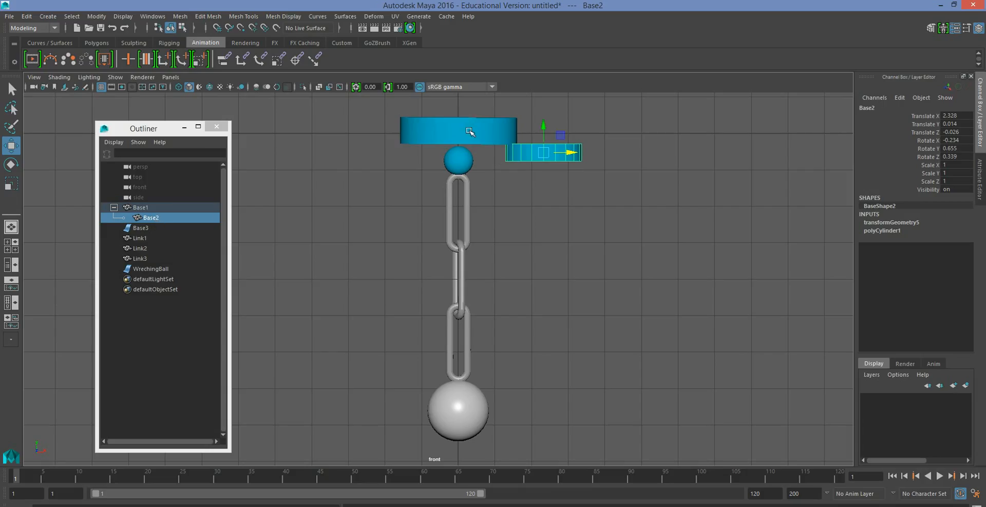
pyautogui.moveTo(561, 152); pyautogui.dragTo(479, 152)
pyautogui.hotkey('ctrl', 'z')
pyautogui.hotkey('shift', 'z')
pyautogui.click(502, 196)
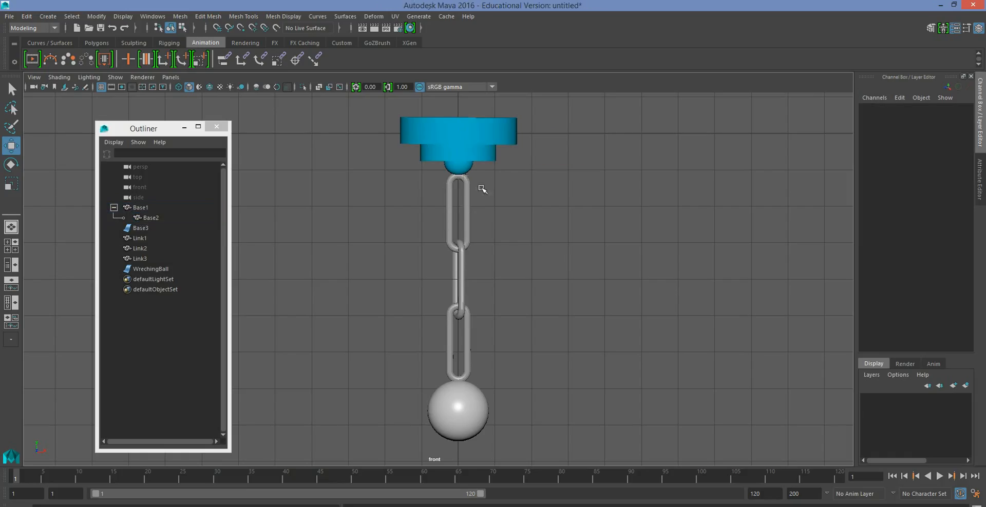
# Parent Base3 under Base2, expand Base2 in the Outliner, and clear the selection
pyautogui.click(458, 169)
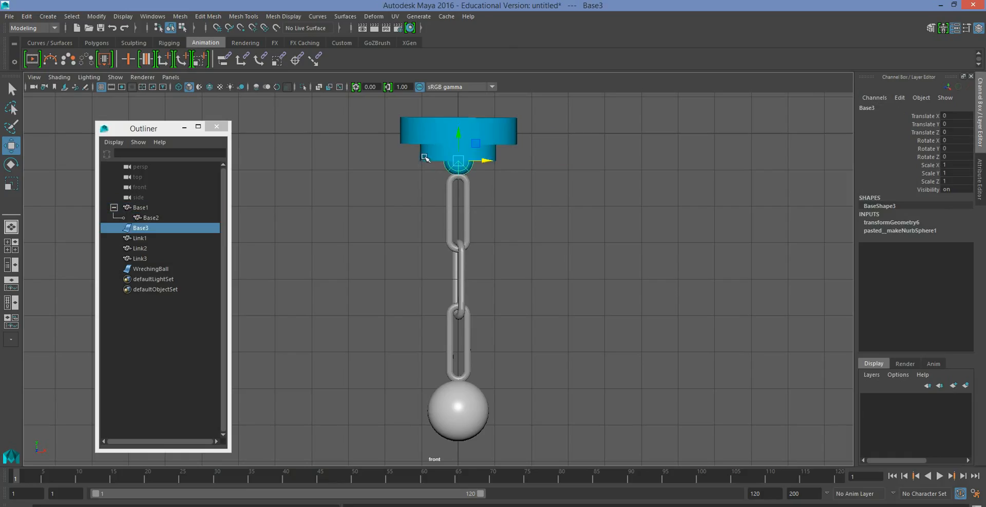
pyautogui.keyDown('shift'); pyautogui.click(428, 157); pyautogui.keyUp('shift')
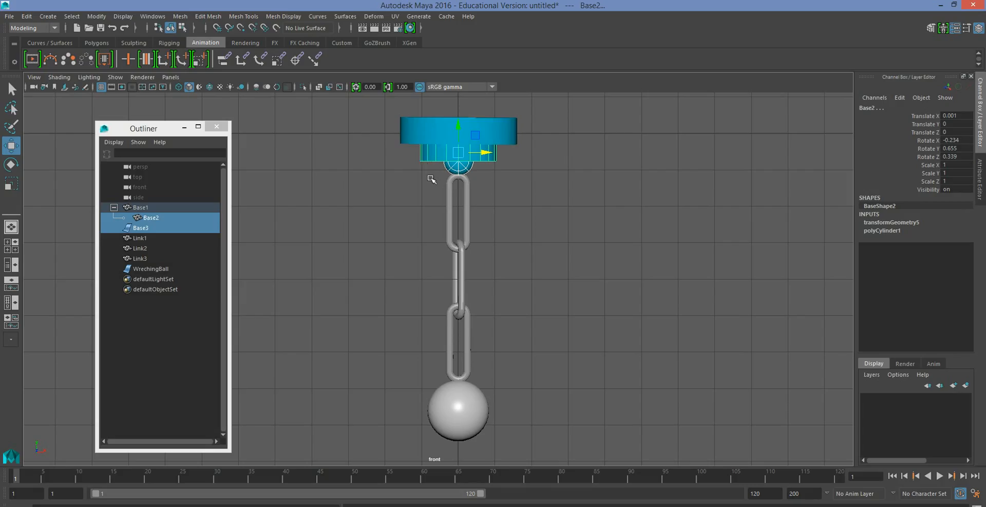
pyautogui.press('p')
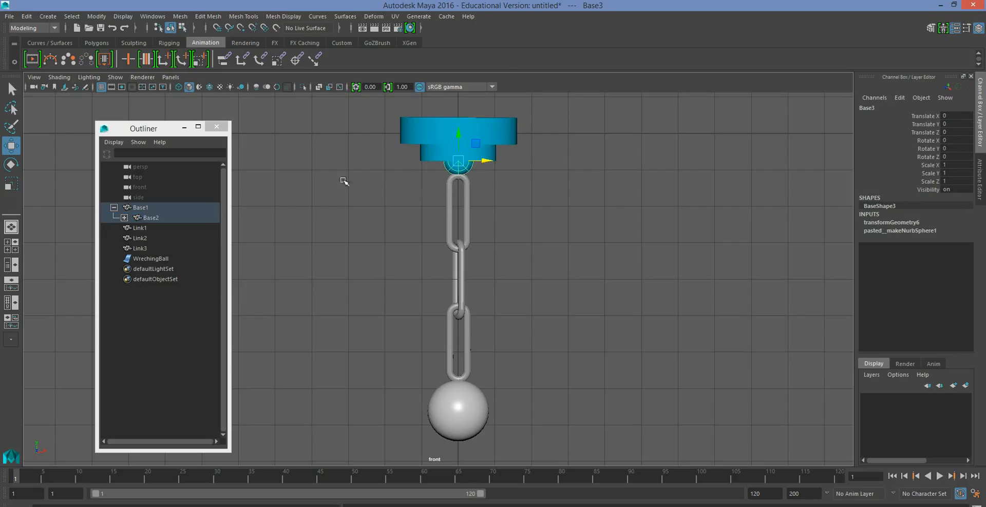
pyautogui.click(124, 218)
pyautogui.click(314, 232)
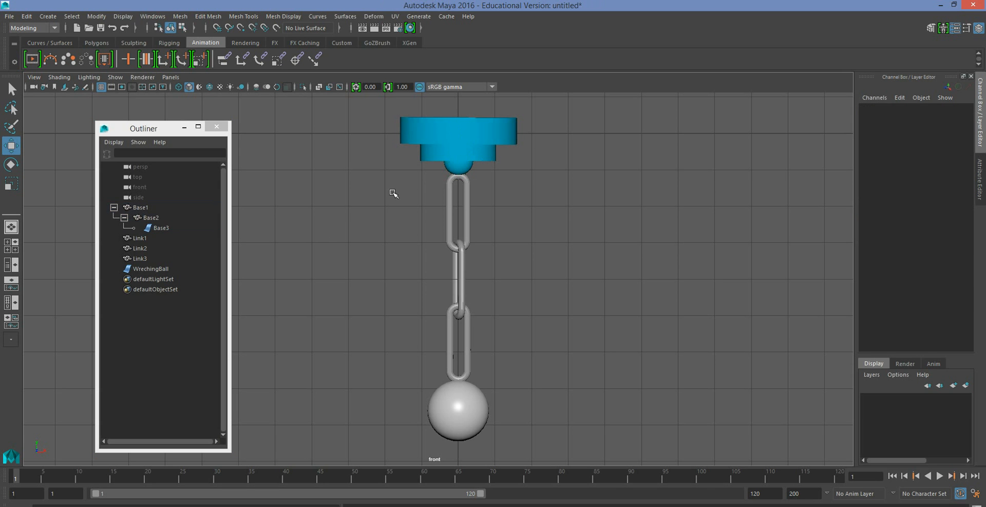
# Select Base3 and Base2 in the viewport to examine their parent-child link, leaving nothing selected
pyautogui.click(454, 169)
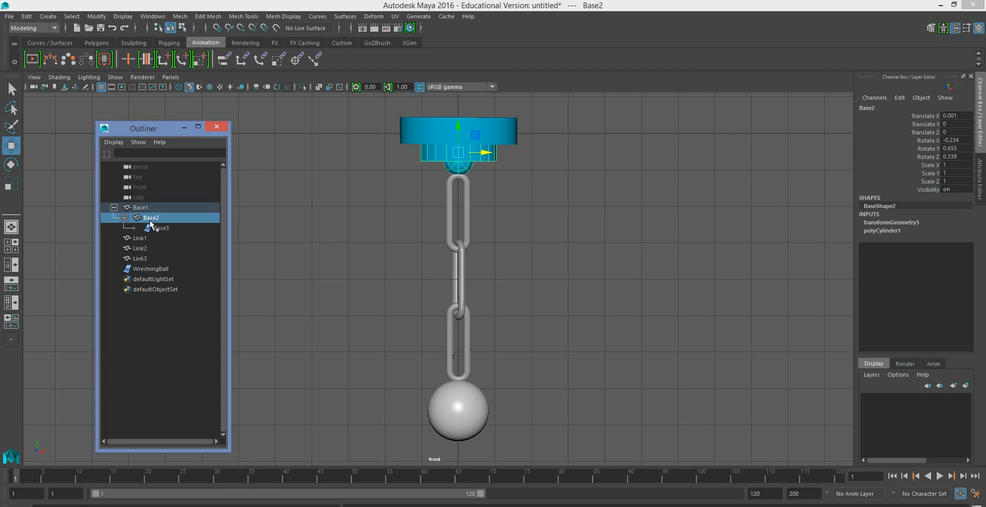
pyautogui.click(398, 180)
pyautogui.click(432, 155)
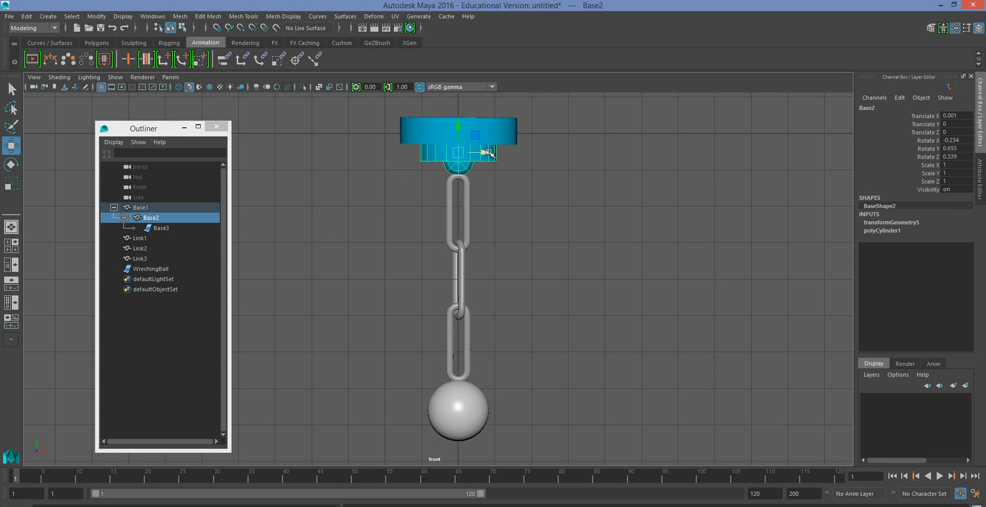
pyautogui.click(527, 203)
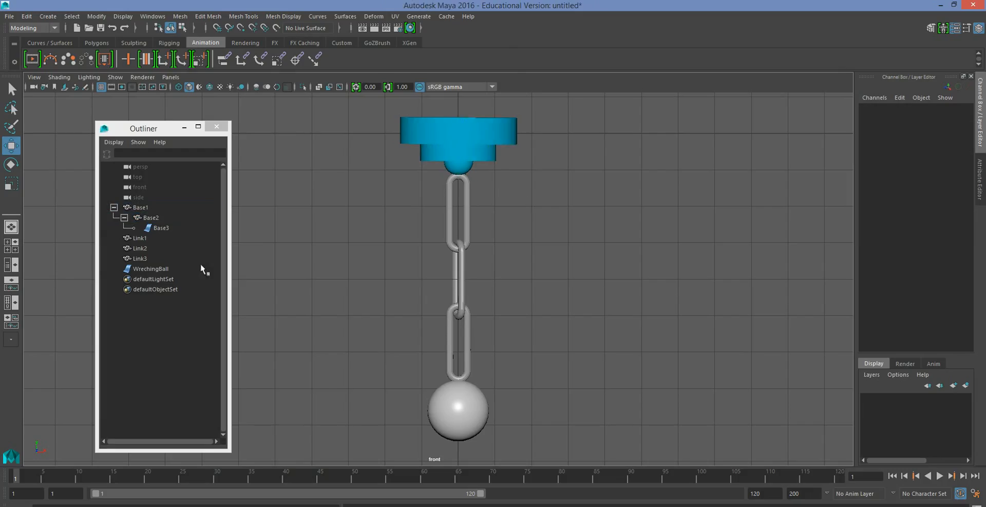
# Parent WrechingBall under Link3, and Link3 under Link2, within the Outliner
pyautogui.click(147, 270)
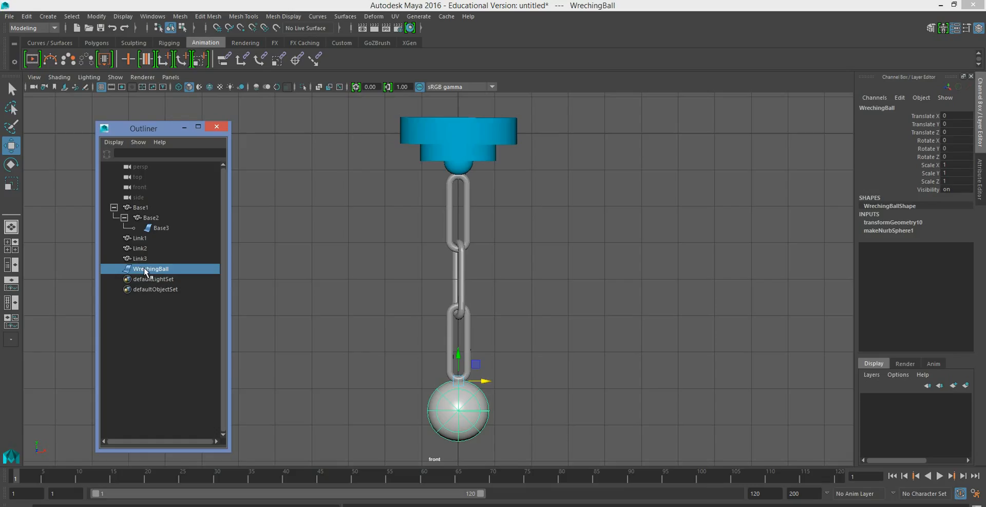
pyautogui.moveTo(146, 272); pyautogui.dragTo(141, 260, button='middle')
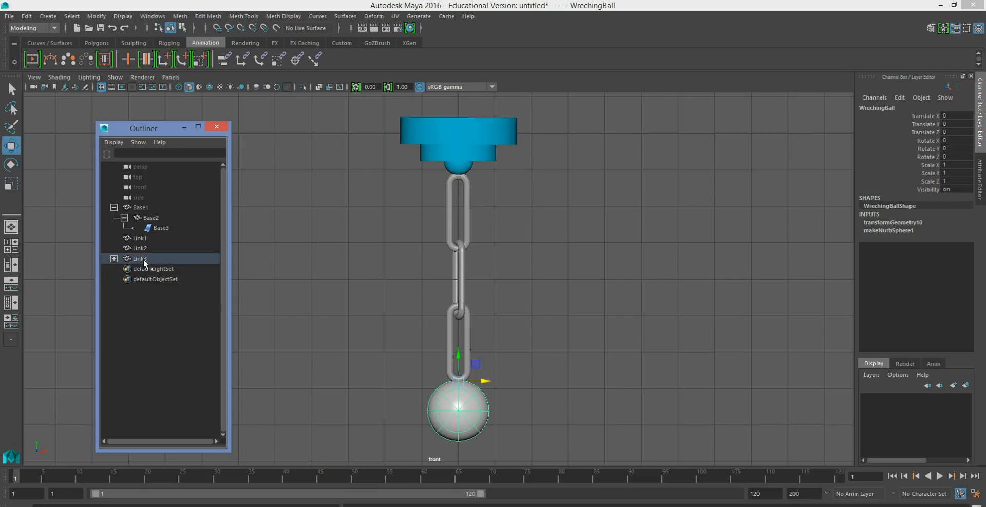
pyautogui.click(144, 260)
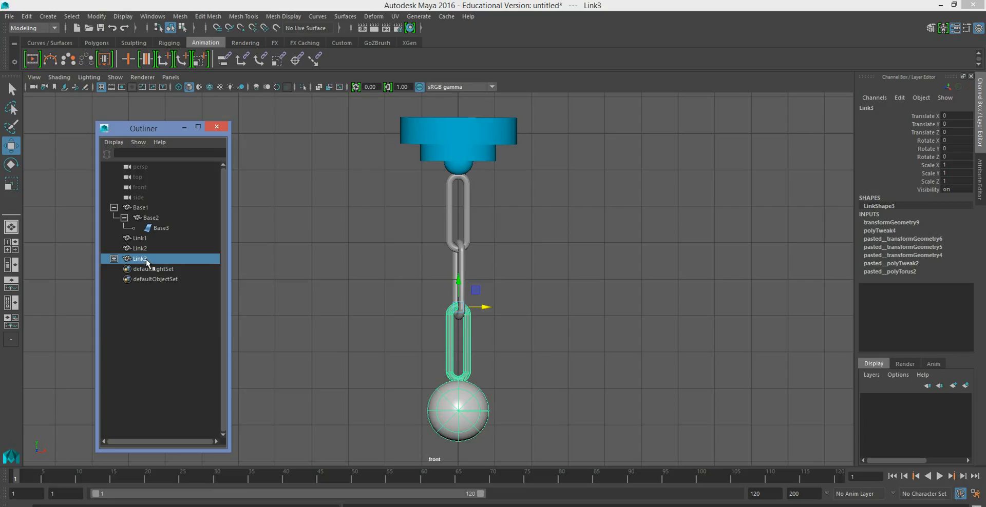
pyautogui.moveTo(147, 258); pyautogui.dragTo(146, 251, button='middle')
pyautogui.moveTo(147, 251); pyautogui.dragTo(148, 251, button='middle')
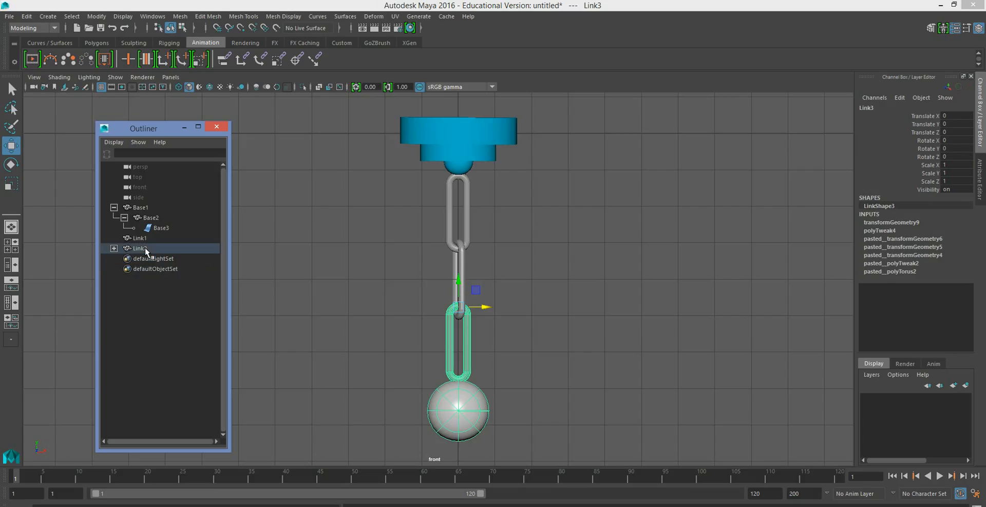
# Parent Link2 under Link1 in the Outliner and expand the chain's hierarchy down to WrechingBall
pyautogui.click(143, 249)
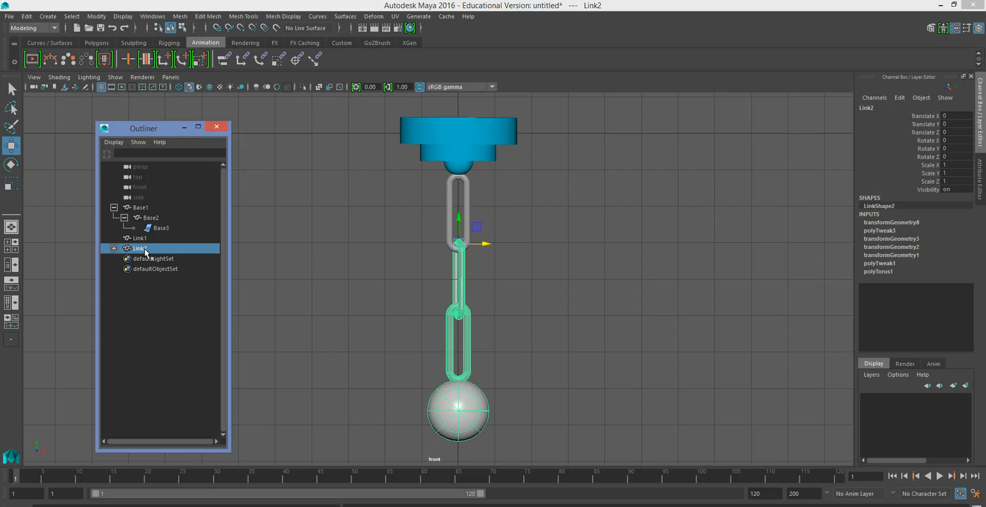
pyautogui.moveTo(144, 249); pyautogui.dragTo(143, 239, button='middle')
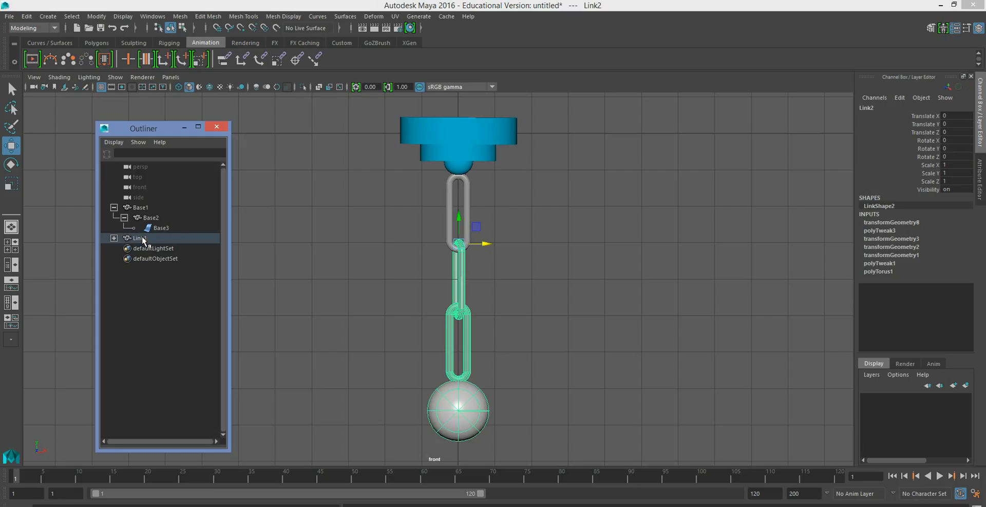
pyautogui.click(114, 239)
pyautogui.click(124, 249)
pyautogui.click(133, 259)
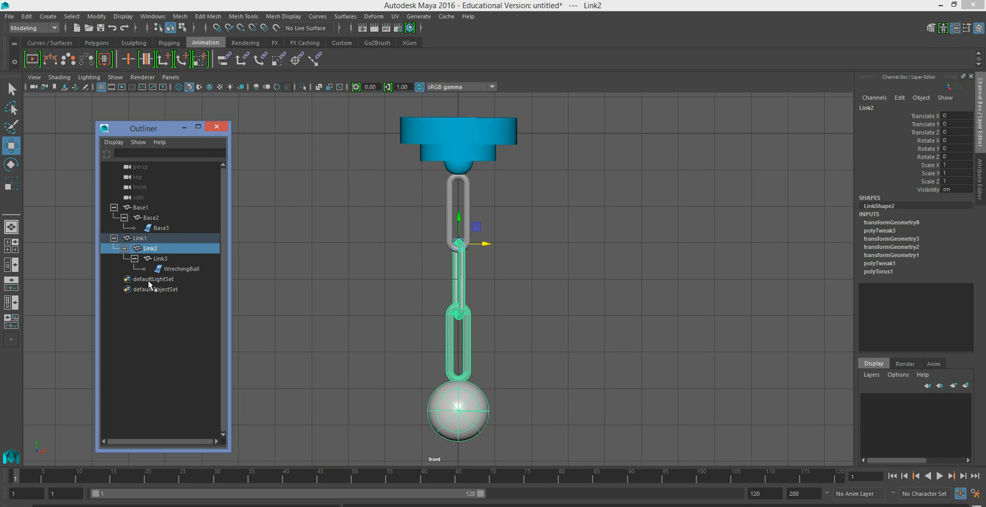
# Select Link1, enlarge the rotate manipulator, test-rotate the chain about Link1's upper pivot, and undo the rotation
pyautogui.click(136, 239)
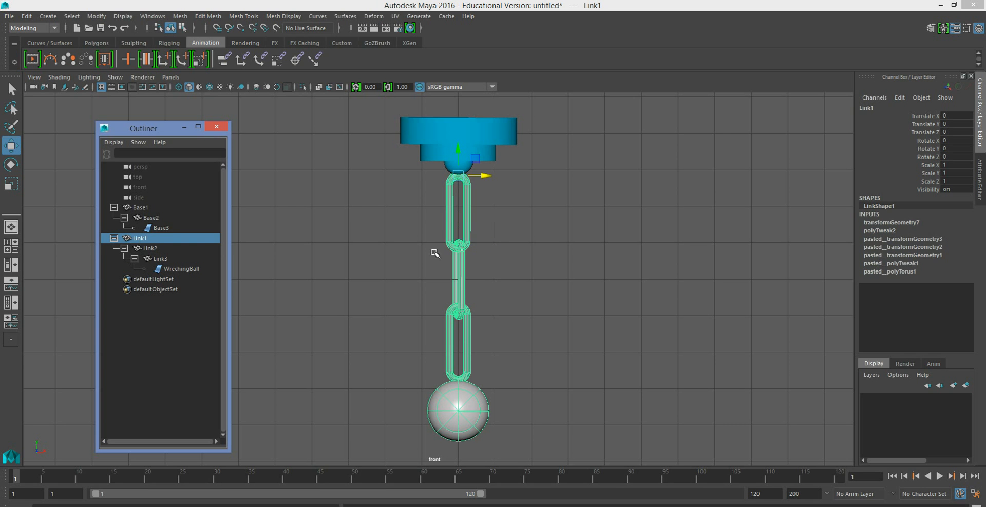
pyautogui.click(454, 216)
pyautogui.click(465, 212)
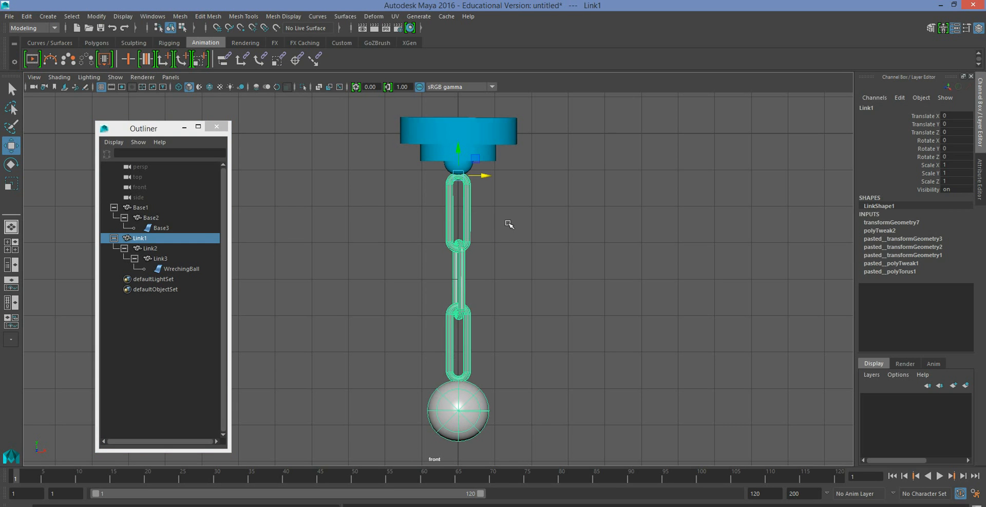
pyautogui.press('e')
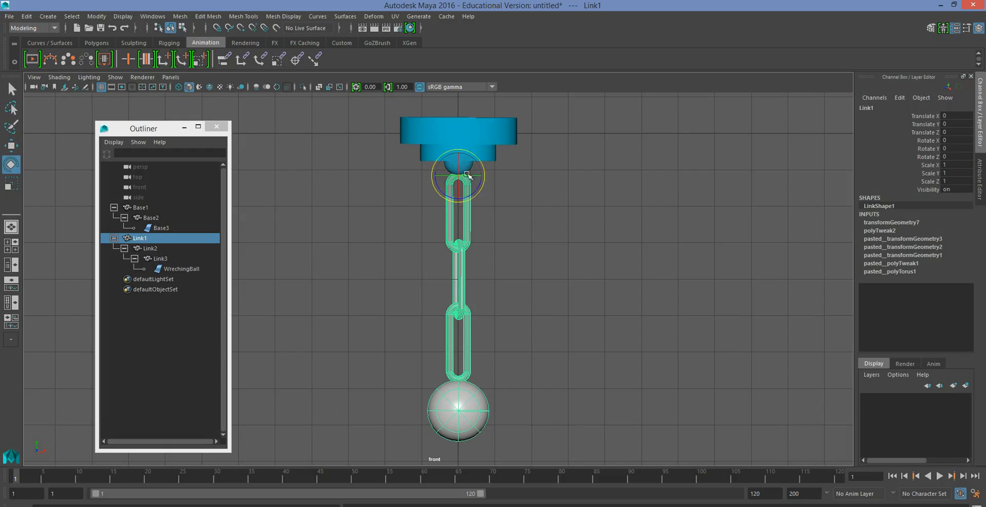
pyautogui.press('=')
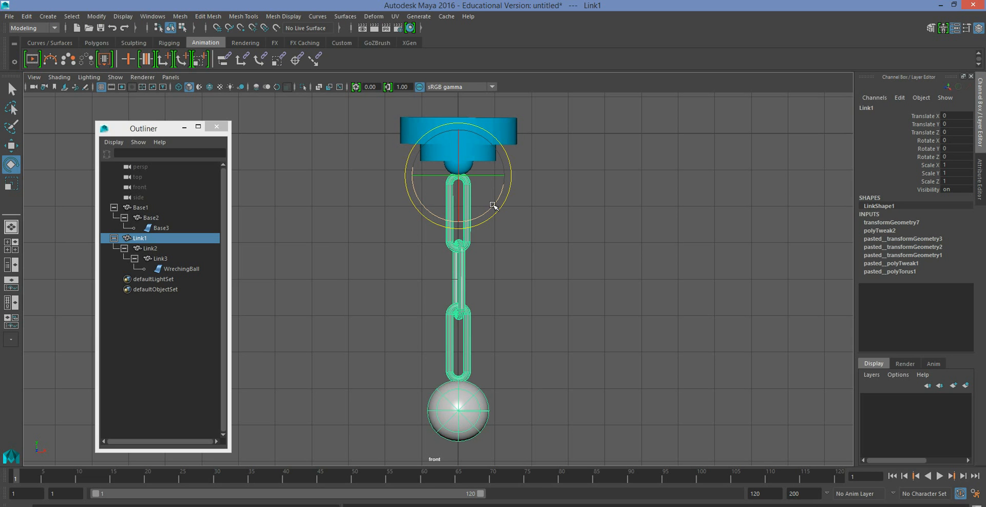
pyautogui.moveTo(493, 206); pyautogui.dragTo(517, 190)
pyautogui.moveTo(539, 138); pyautogui.dragTo(498, 205)
pyautogui.hotkey('ctrl', 'z')
# Collapse the Link1 and Base1 hierarchies in the Outliner, check each group by selecting it, and clear the selection
pyautogui.click(244, 232)
pyautogui.click(114, 238)
pyautogui.click(114, 208)
pyautogui.click(139, 208)
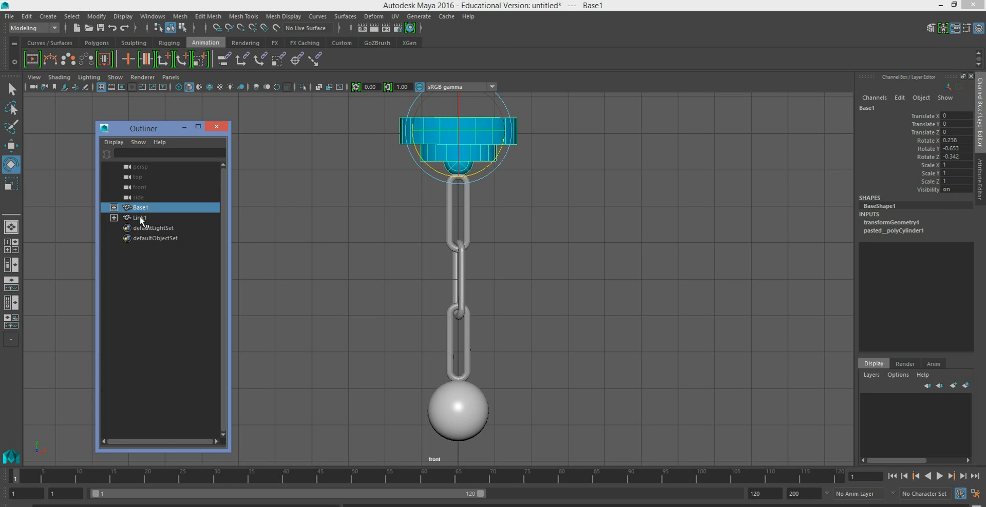
pyautogui.click(140, 218)
pyautogui.click(363, 230)
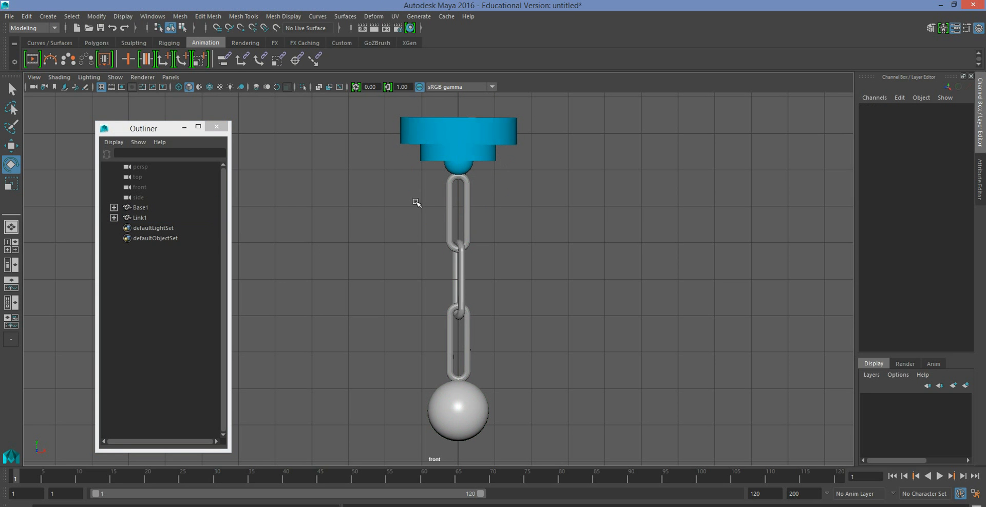
# Parent Link1 under Base1 and clear the selection
pyautogui.click(450, 208)
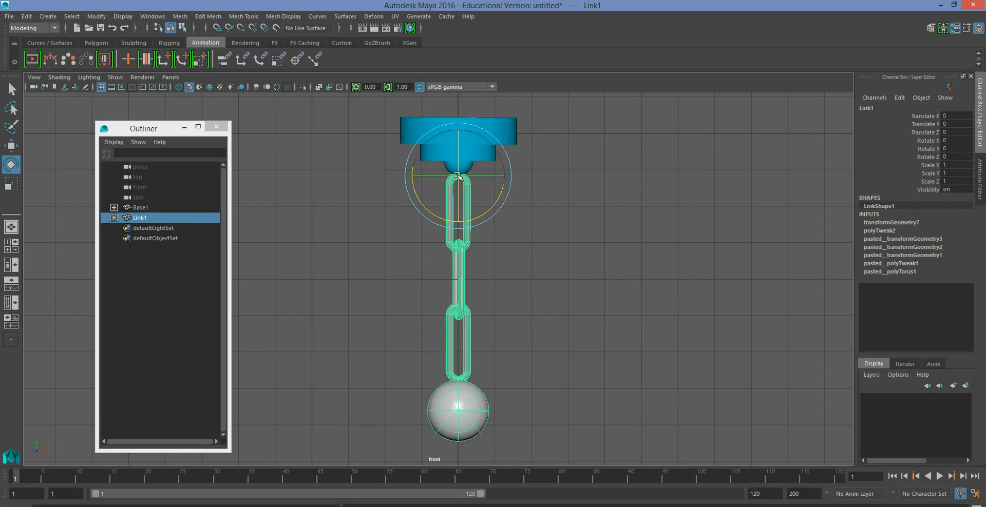
pyautogui.keyDown('shift'); pyautogui.click(147, 207); pyautogui.keyUp('shift')
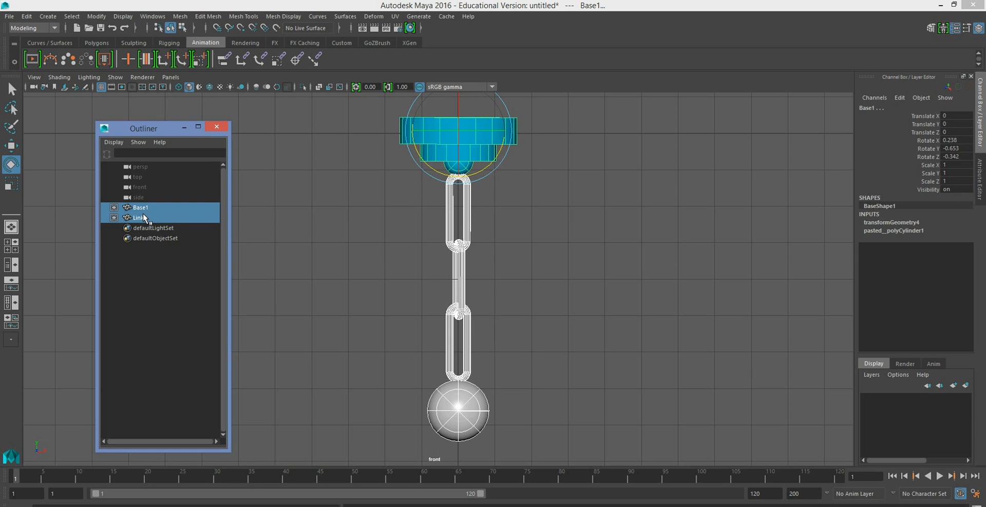
pyautogui.press('p')
pyautogui.click(309, 222)
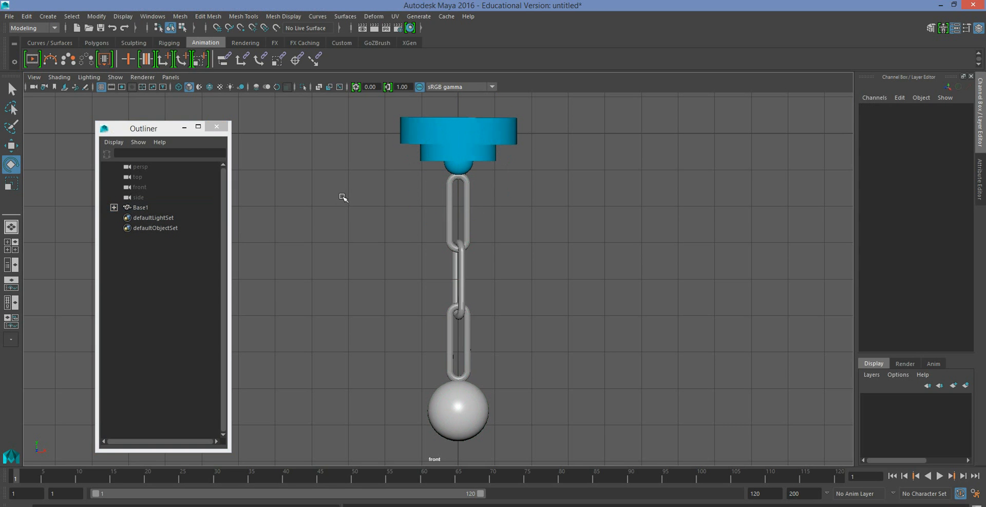
# Test-move Base1 along X with the chain parented to it, and undo the move
pyautogui.click(460, 128)
pyautogui.press('w')
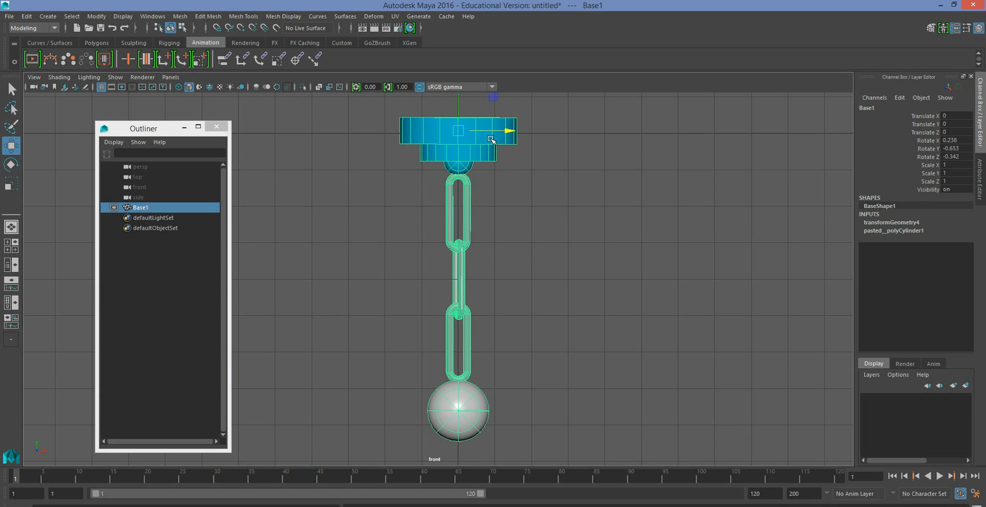
pyautogui.moveTo(510, 130)
pyautogui.mouseDown()
pyautogui.moveTo(568, 132)
pyautogui.moveTo(472, 144)
pyautogui.moveTo(505, 144)
pyautogui.mouseUp()
pyautogui.hotkey('ctrl', 'z')
# Test-rotate Link1 beneath Base1 and restore its original rotation
pyautogui.click(523, 195)
pyautogui.click(466, 190)
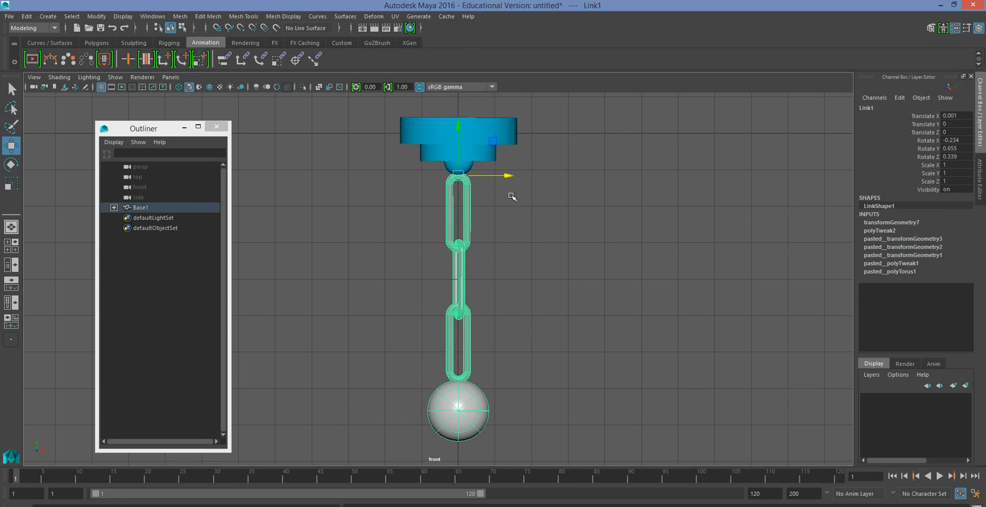
pyautogui.press('e')
pyautogui.moveTo(495, 204); pyautogui.dragTo(501, 268)
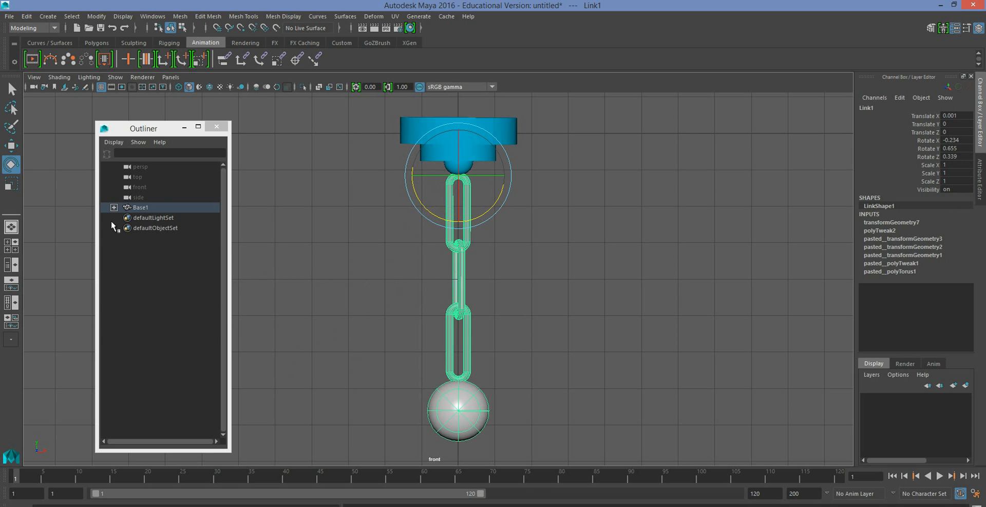
# Expand Base1's hierarchy in the Outliner down to WrechingBall and clear the selection
pyautogui.click(113, 208)
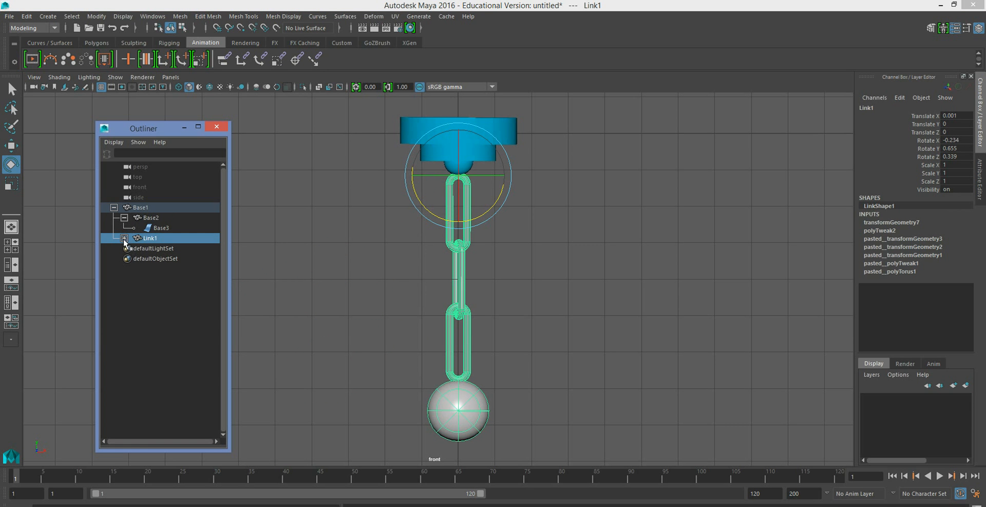
pyautogui.click(124, 238)
pyautogui.click(135, 249)
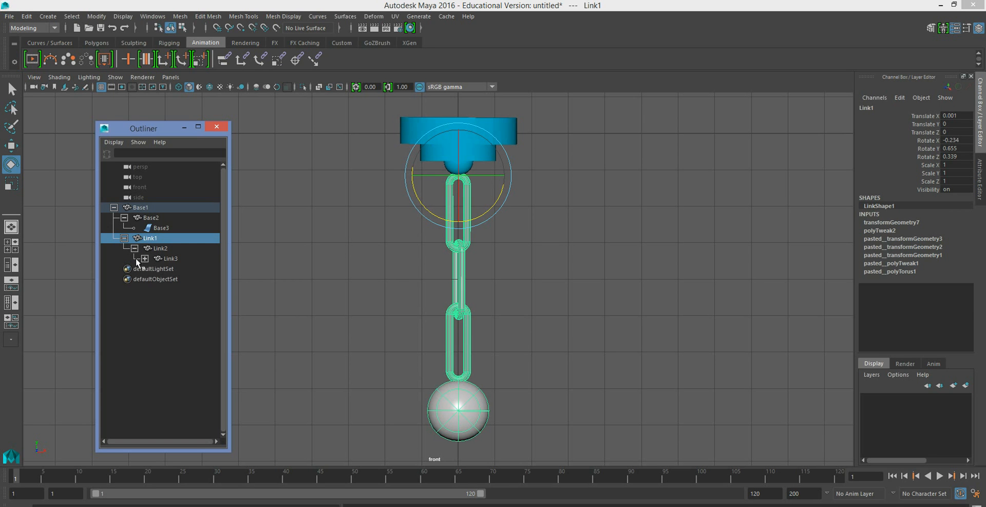
pyautogui.click(145, 259)
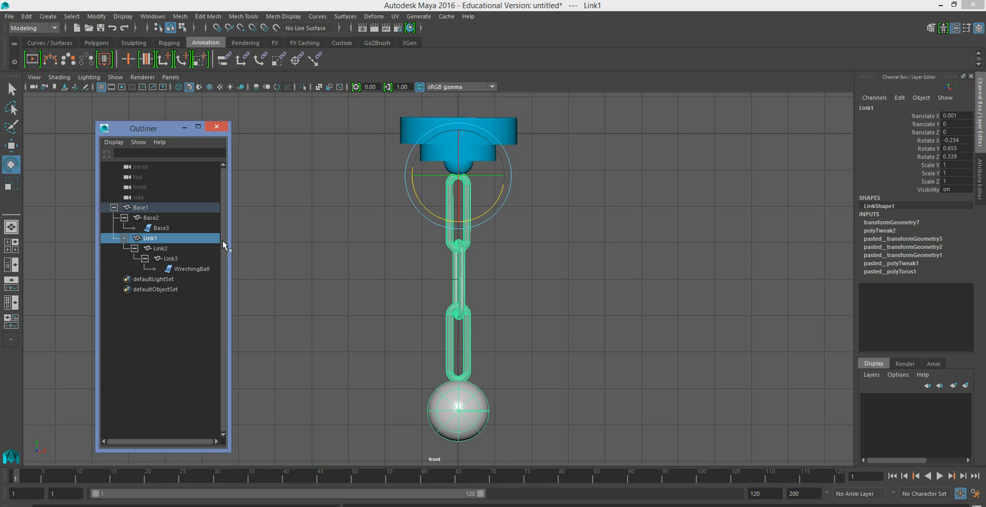
pyautogui.click(261, 242)
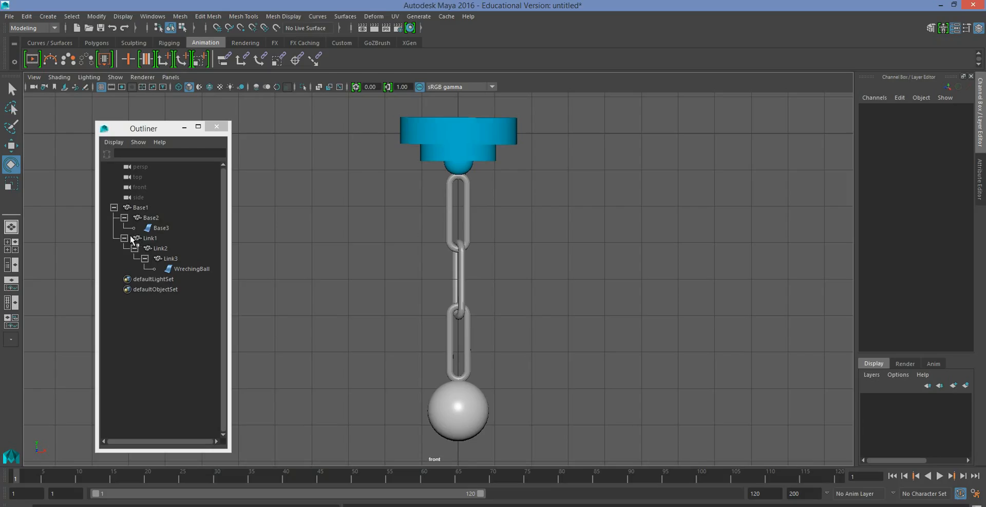
# Select Link1, Base1 and Base3 in turn to examine which parts each one controls
pyautogui.click(147, 239)
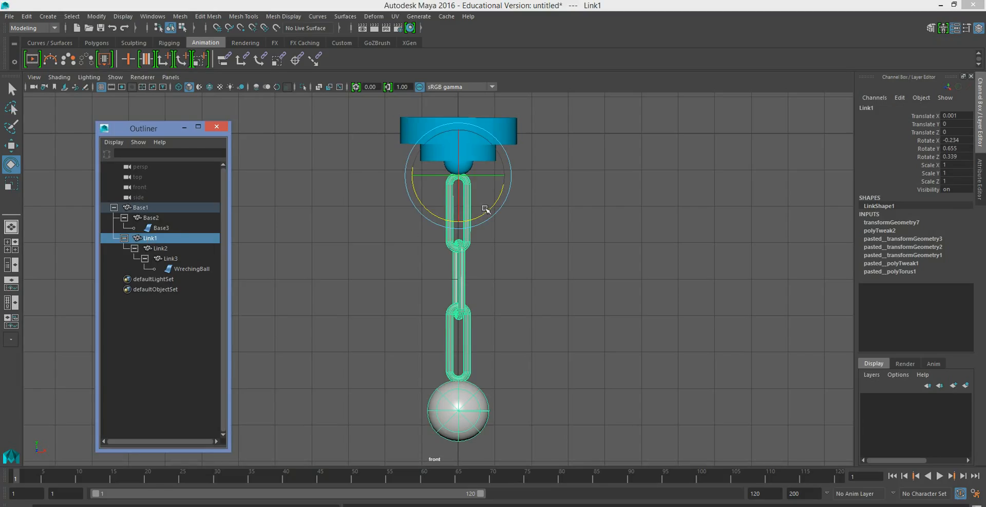
pyautogui.click(461, 145)
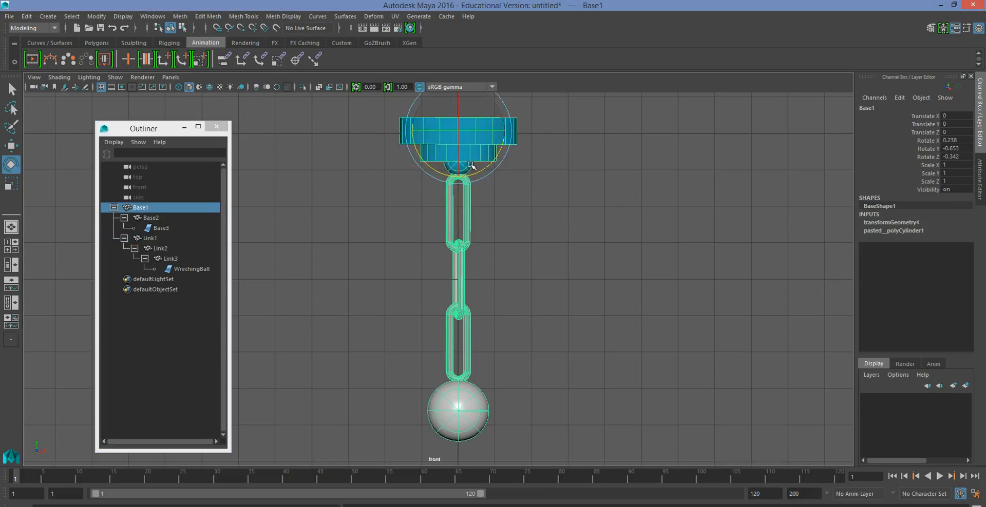
pyautogui.click(477, 208)
pyautogui.click(456, 131)
pyautogui.click(162, 229)
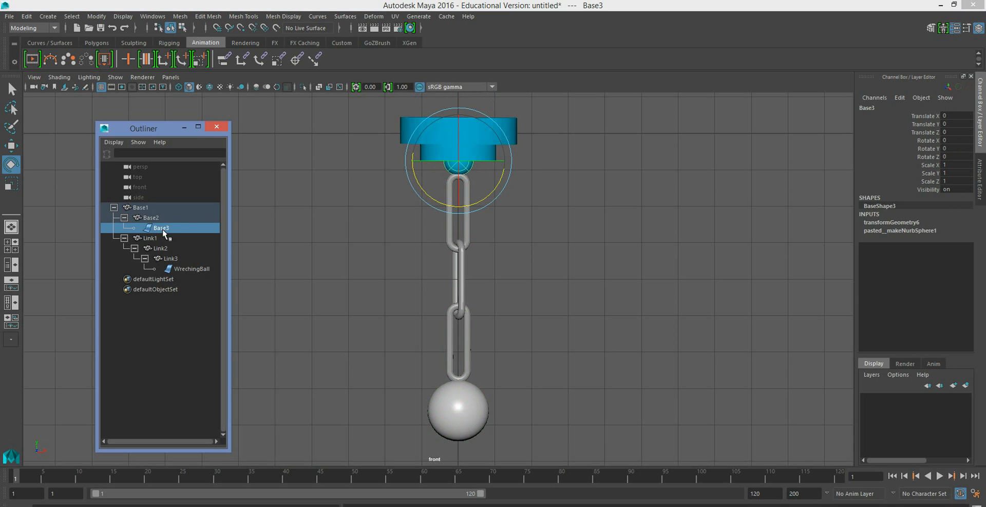
# Test-rotate Link1 to about -10 degrees in Z and undo the rotation
pyautogui.click(148, 239)
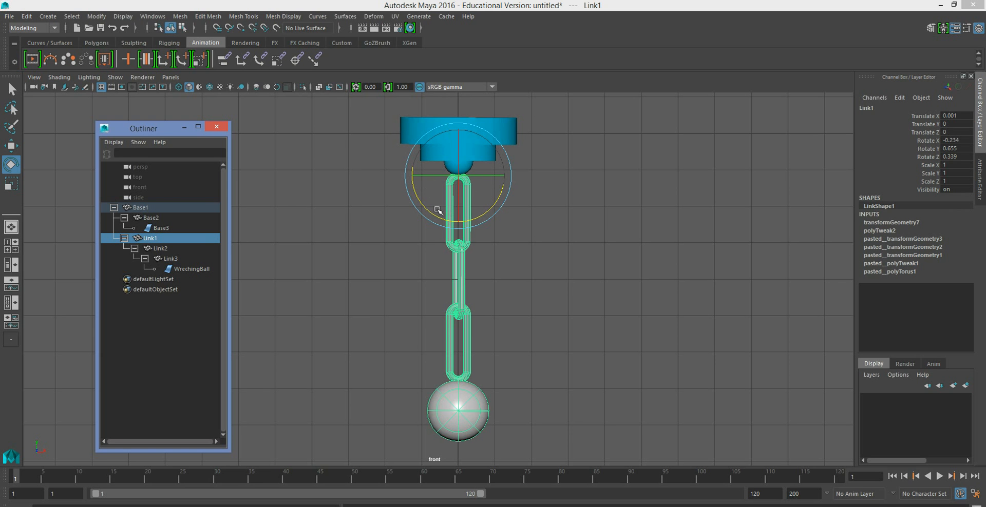
pyautogui.moveTo(430, 210)
pyautogui.mouseDown()
pyautogui.moveTo(418, 192)
pyautogui.moveTo(429, 205)
pyautogui.mouseUp()
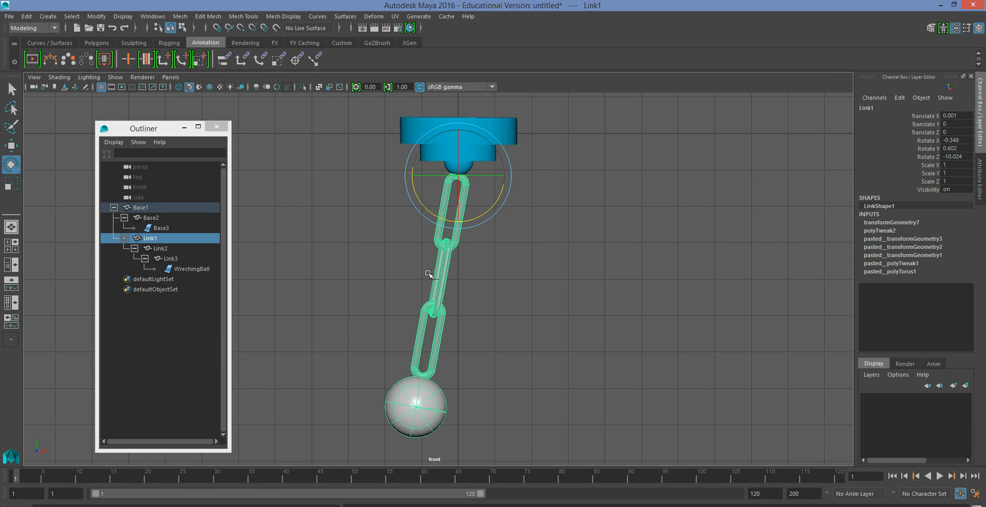
pyautogui.hotkey('ctrl', 'z')
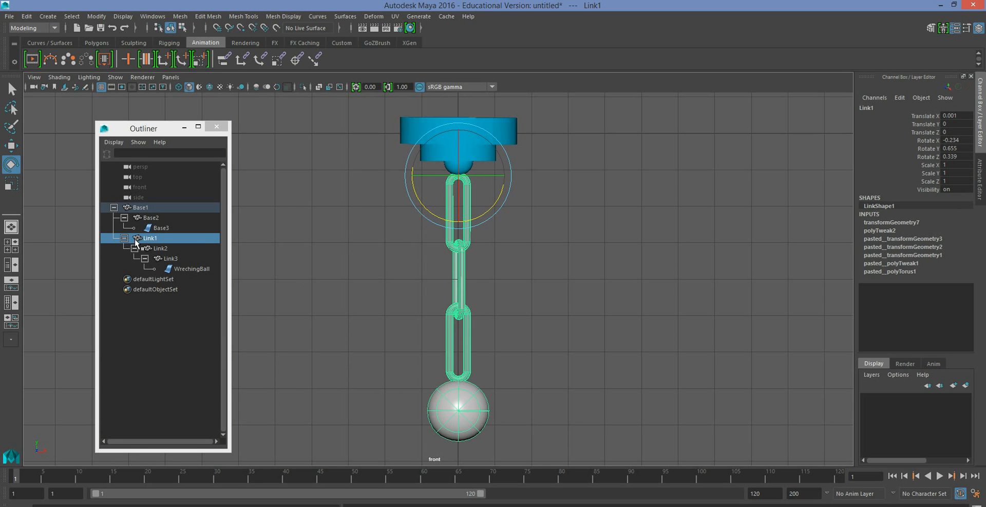
# Parent Link1 under Base3 in the Outliner and expand the hierarchy down to WrechingBall
pyautogui.click(153, 239)
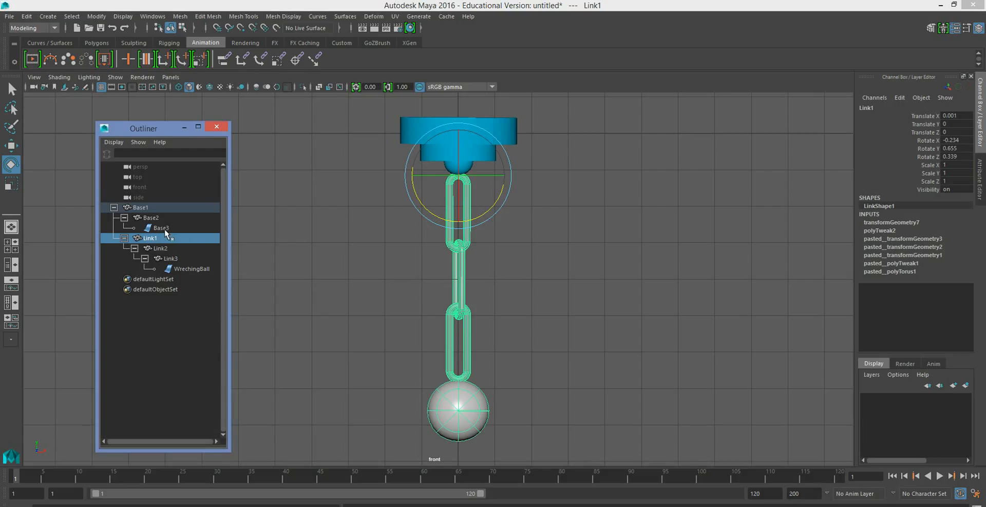
pyautogui.click(162, 229)
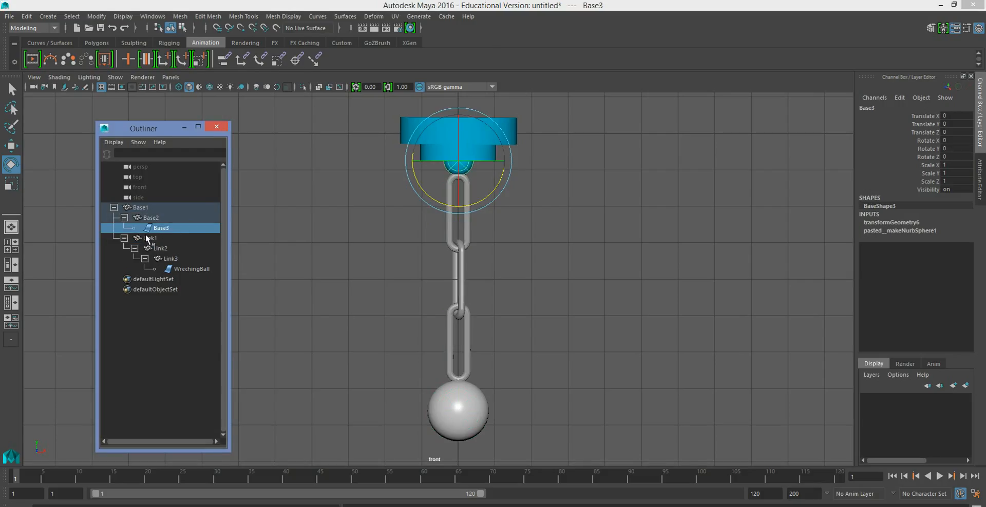
pyautogui.click(148, 240)
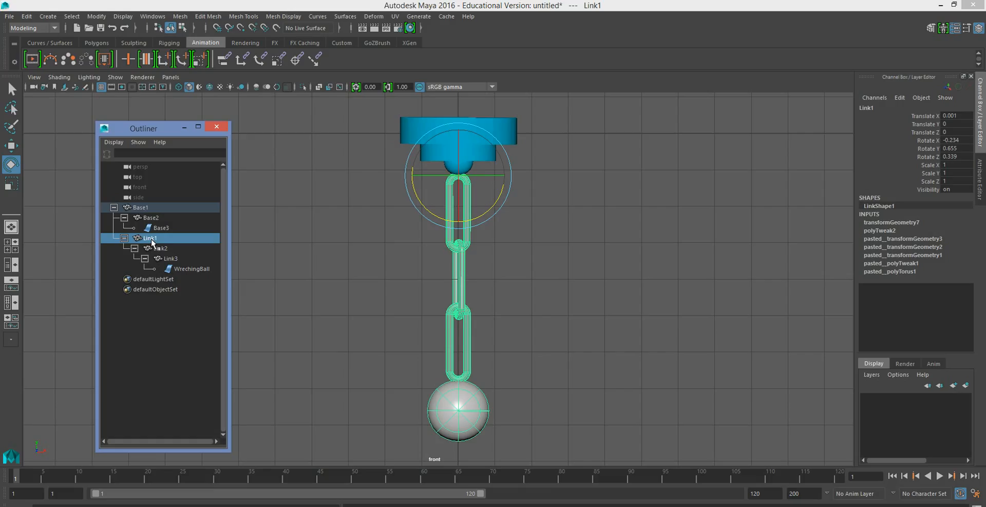
pyautogui.moveTo(151, 240); pyautogui.dragTo(154, 239, button='middle')
pyautogui.moveTo(154, 239); pyautogui.dragTo(164, 226, button='middle')
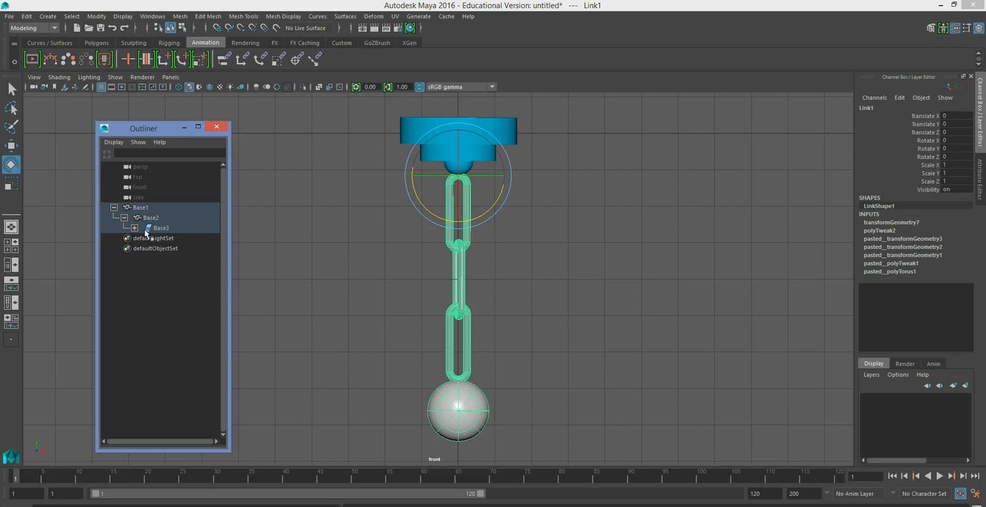
pyautogui.click(135, 228)
pyautogui.click(145, 238)
pyautogui.click(155, 249)
pyautogui.click(166, 258)
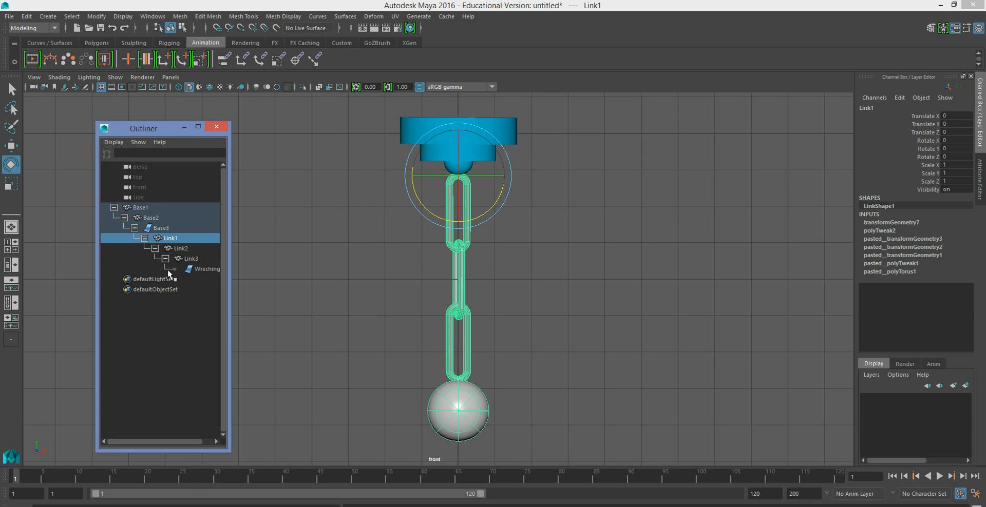
# Select Link1, Link2 and Base3 in the Outliner to examine the single chain of parents, leaving nothing selected
pyautogui.press('Up')
pyautogui.click(170, 239)
pyautogui.click(180, 249)
pyautogui.click(170, 238)
pyautogui.click(161, 228)
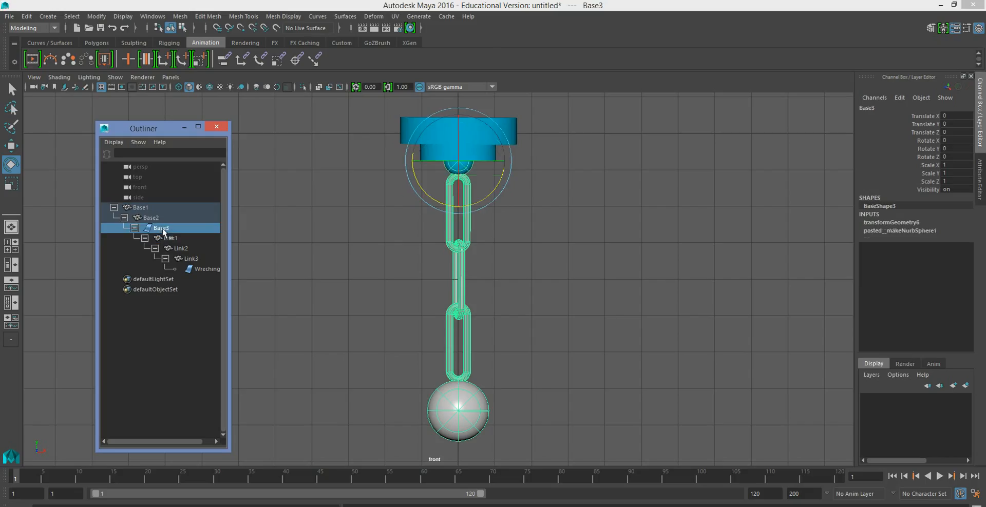
pyautogui.click(351, 237)
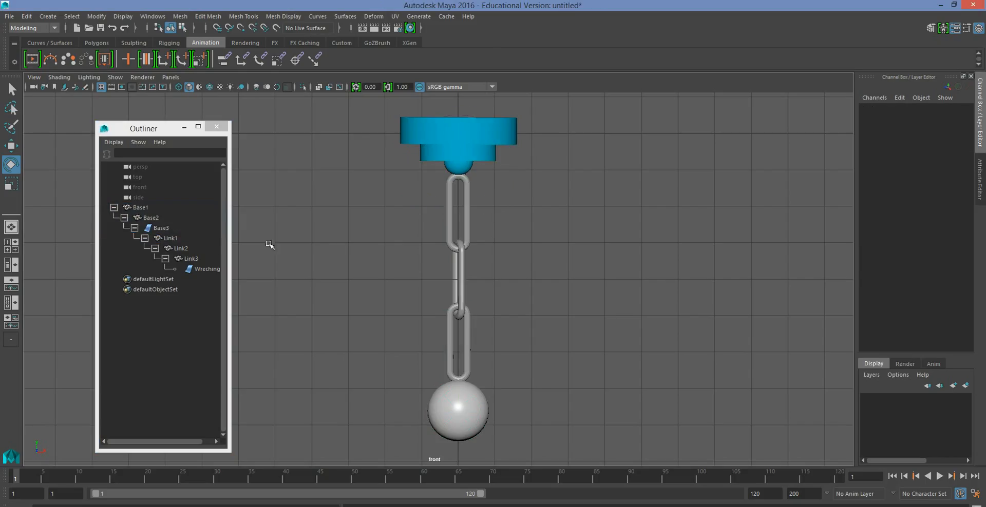
# Unparent Link1 from Base3 to the top level of the Outliner and collapse Base1's hierarchy
pyautogui.click(173, 238)
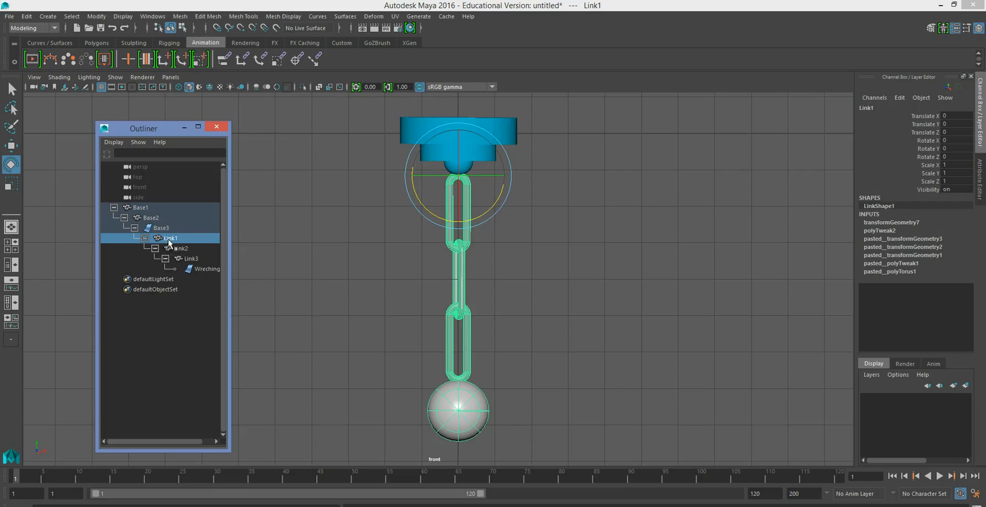
pyautogui.moveTo(171, 243); pyautogui.dragTo(166, 307)
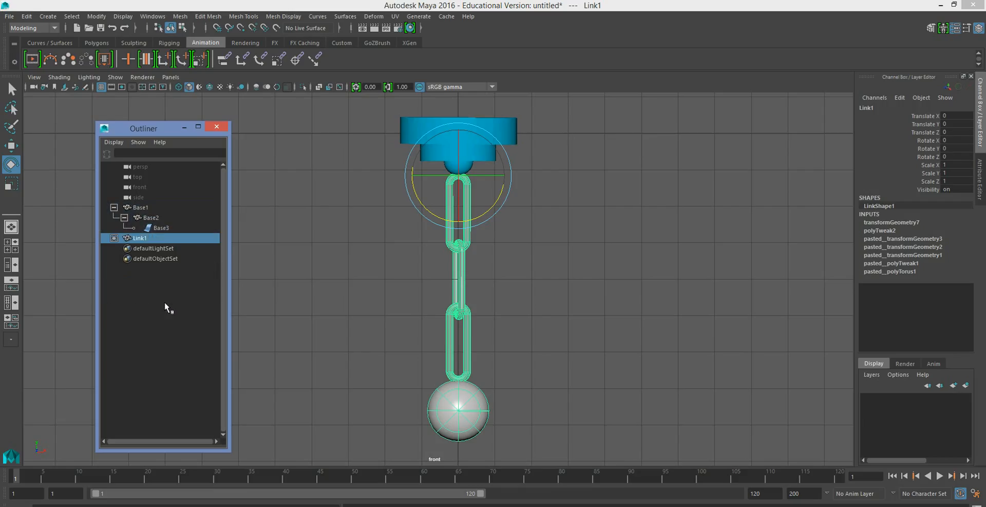
pyautogui.click(114, 208)
# Test-move Base1 along X separately from the chain, and undo the move
pyautogui.click(138, 208)
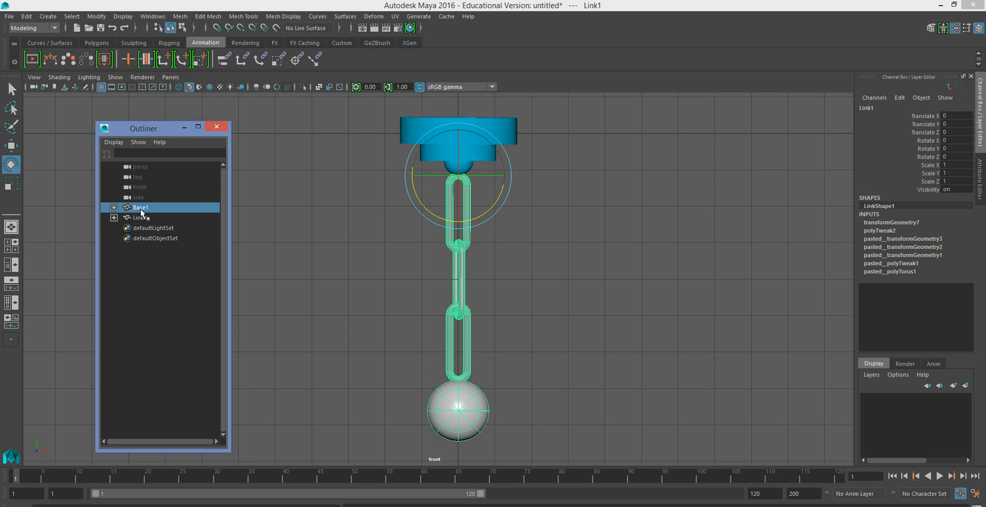
pyautogui.press('w')
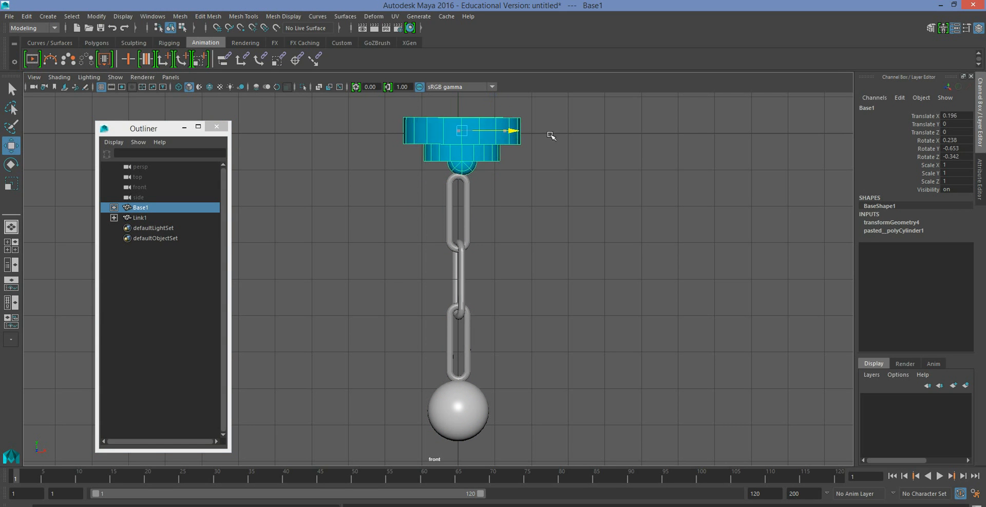
pyautogui.moveTo(509, 132); pyautogui.dragTo(618, 139)
pyautogui.hotkey('ctrl', 'z')
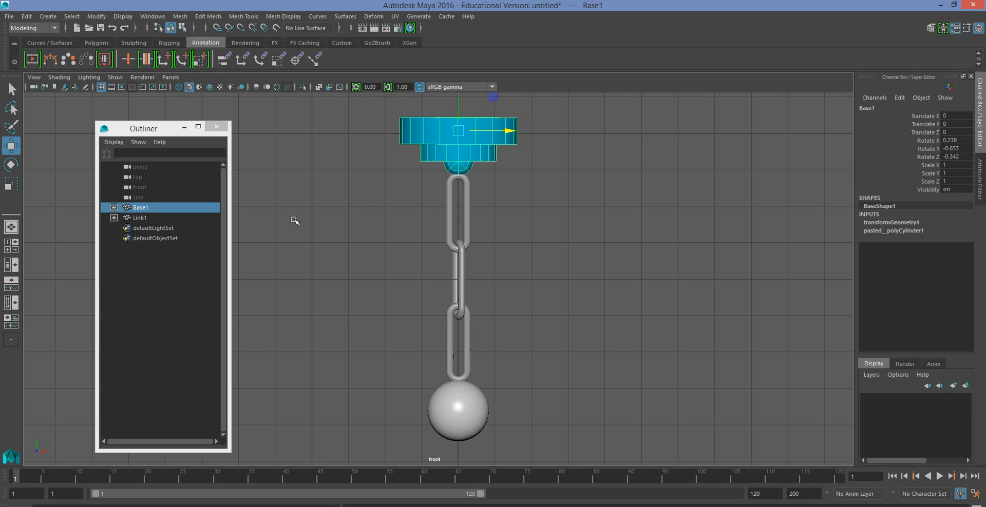
# Test-move Link1 and its chain separately from the base, and undo the move
pyautogui.click(140, 218)
pyautogui.moveTo(509, 176); pyautogui.dragTo(568, 243)
pyautogui.hotkey('ctrl', 'z')
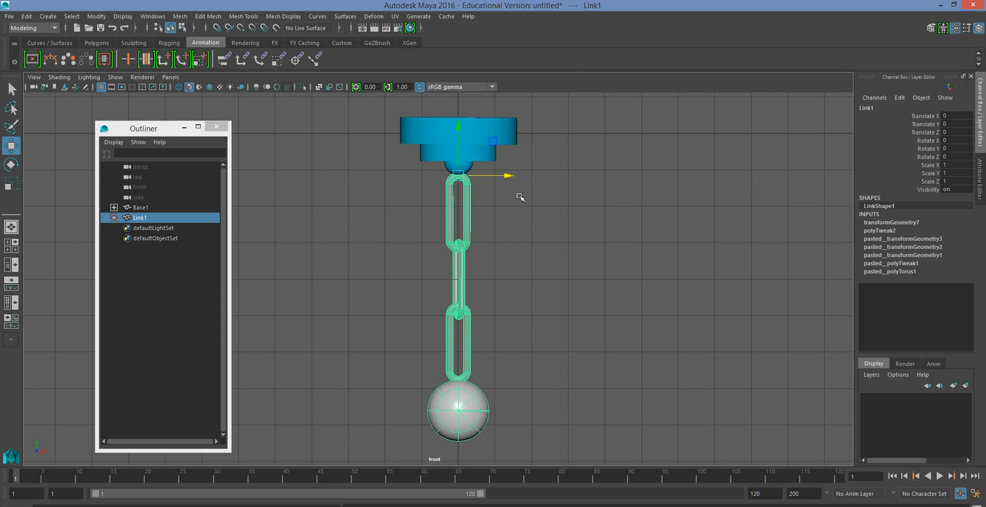
# Parent Link1 directly under Base1 in the Outliner, then select Base1 and expand Link1 to check the branched hierarchy
pyautogui.click(513, 141)
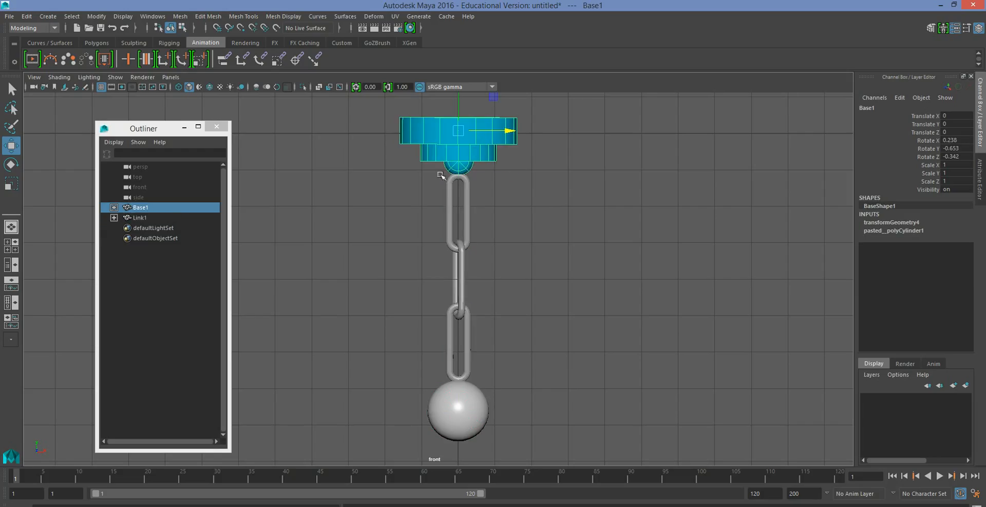
pyautogui.click(139, 219)
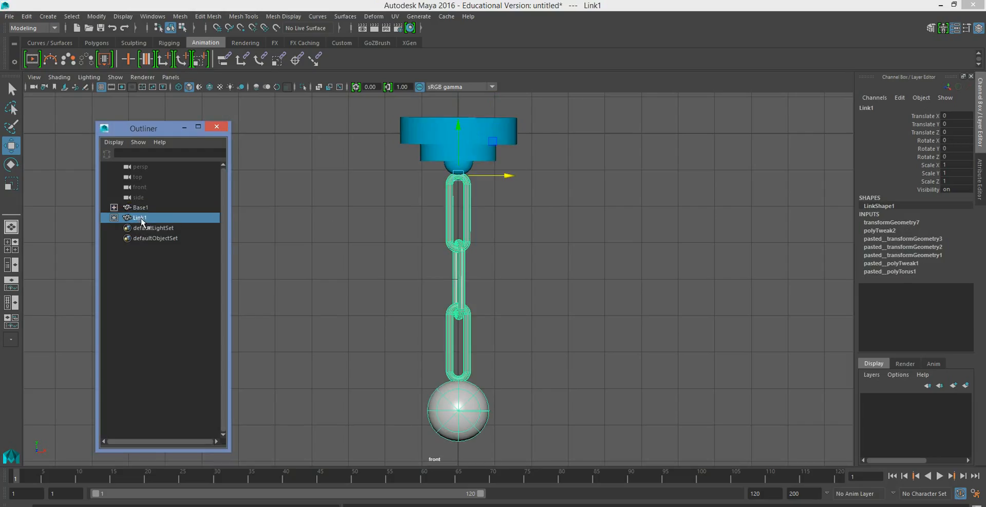
pyautogui.moveTo(140, 220); pyautogui.dragTo(140, 207, button='middle')
pyautogui.click(121, 219)
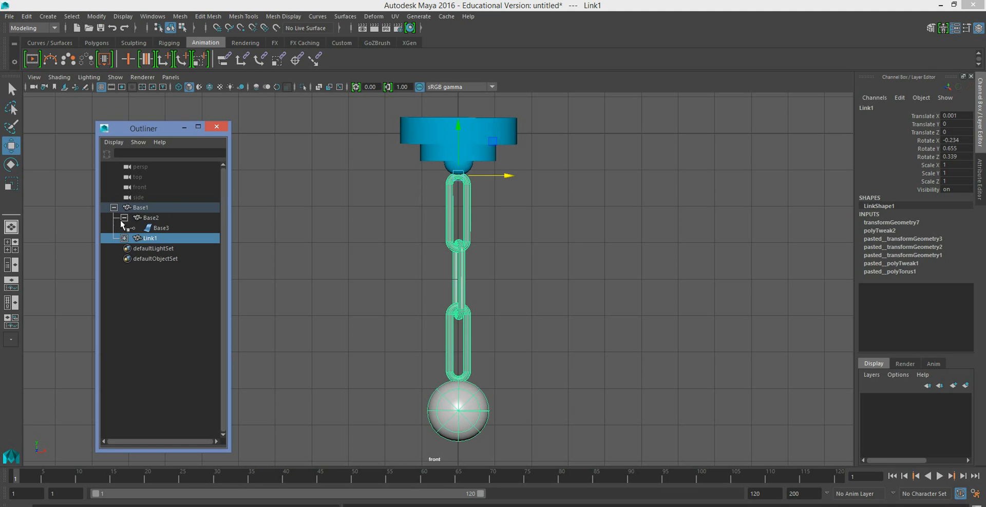
pyautogui.click(136, 209)
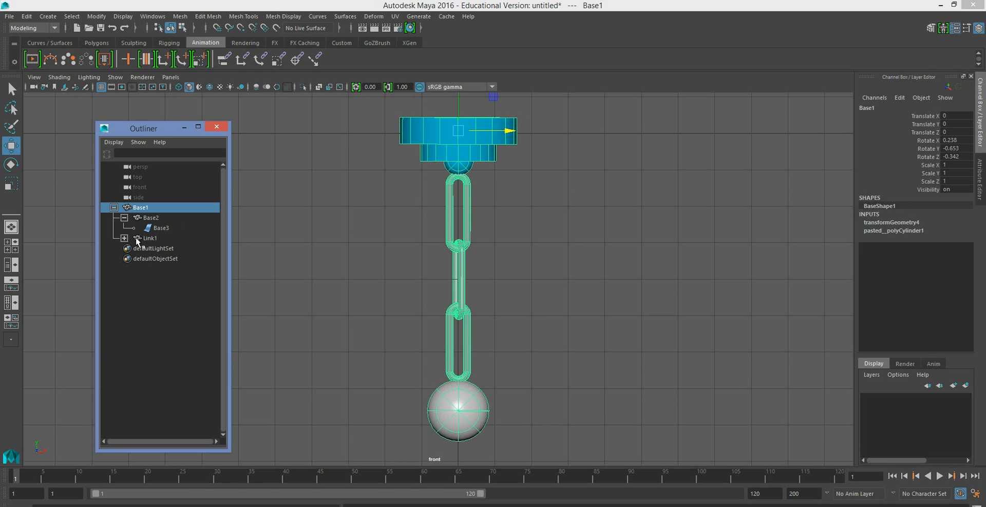
pyautogui.click(124, 238)
# Parent Link1 under Base3 in the Outliner to form a single chain, and move the Outliner window farther from the model
pyautogui.click(150, 238)
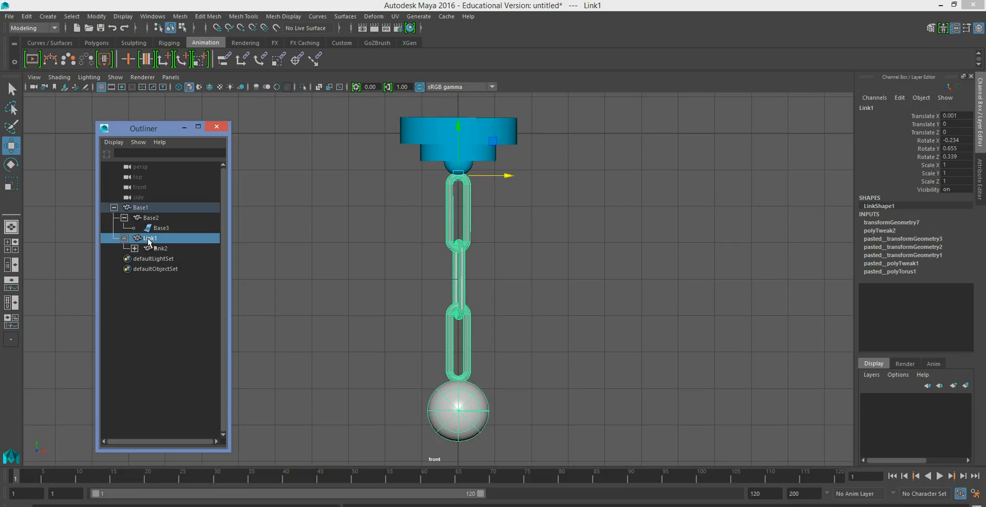
pyautogui.moveTo(147, 239); pyautogui.dragTo(164, 231, button='middle')
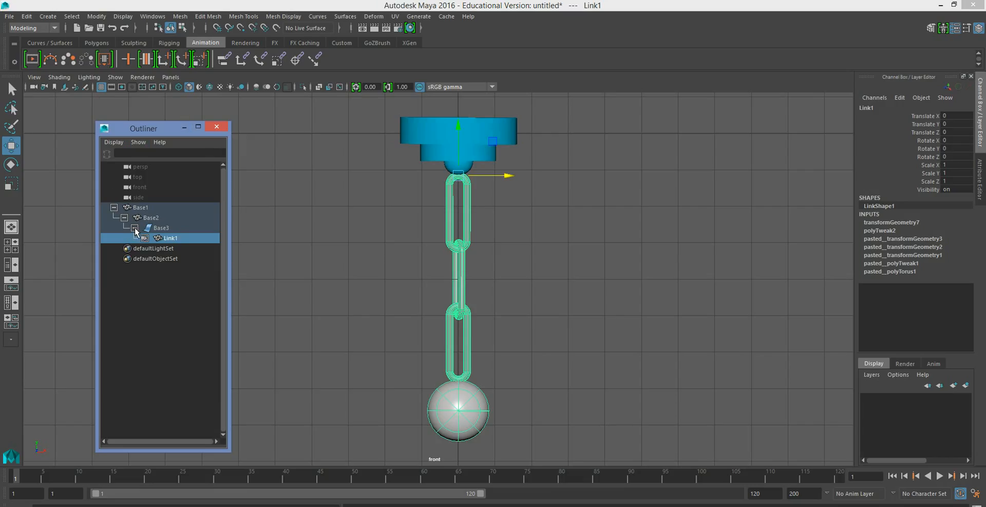
pyautogui.moveTo(146, 130); pyautogui.dragTo(92, 107)
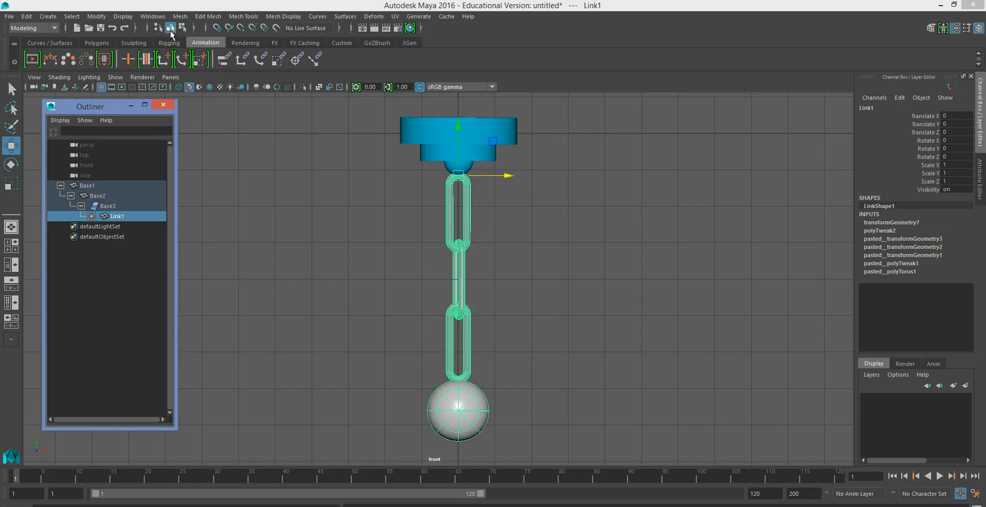
pyautogui.click(152, 16)
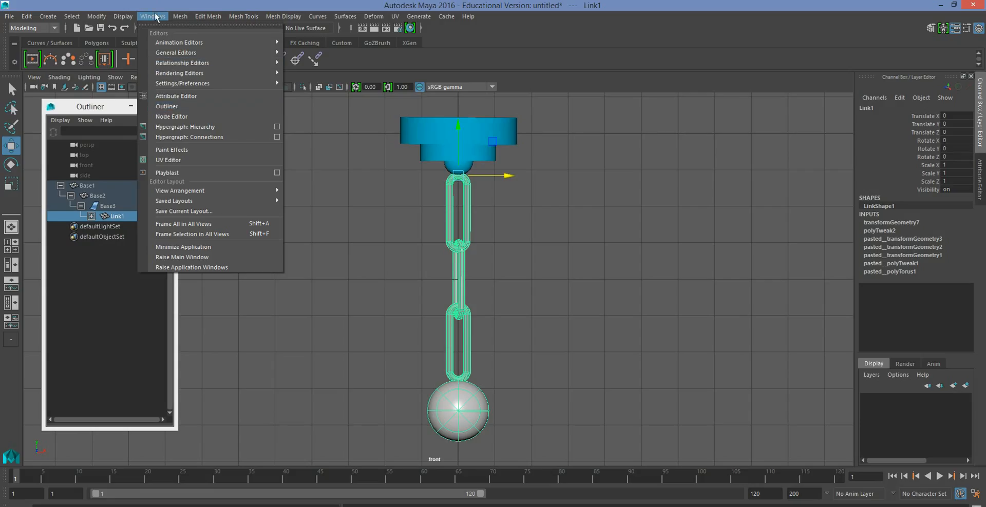
pyautogui.click(162, 107)
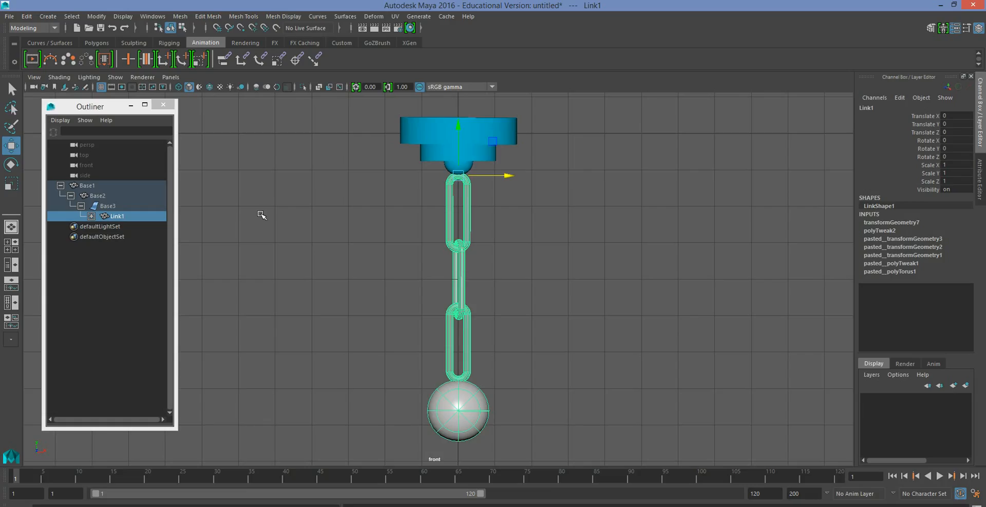
pyautogui.scroll(-1, 311, 235)
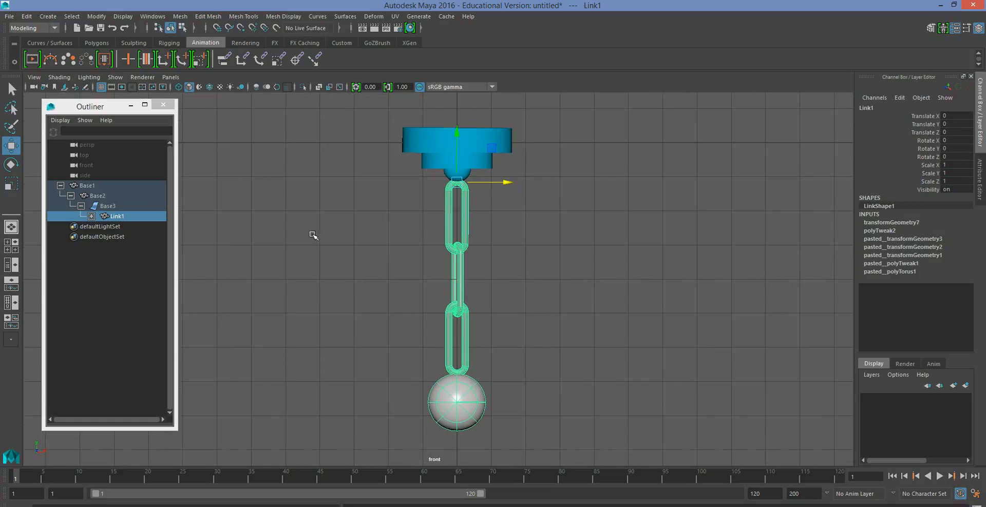